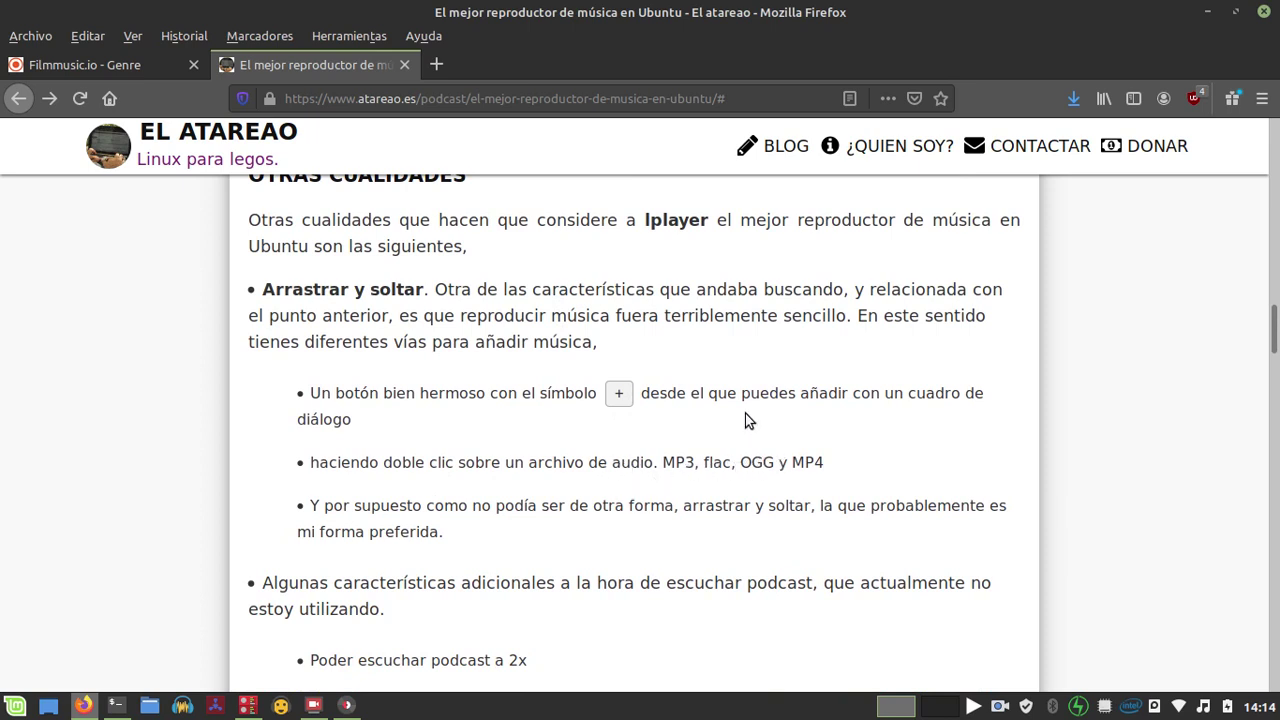
Step: Read the article's sections on lplayer's other qualities, its desktop integration with MPRIS, and its installation
scroll(800, 405, "down", 3)
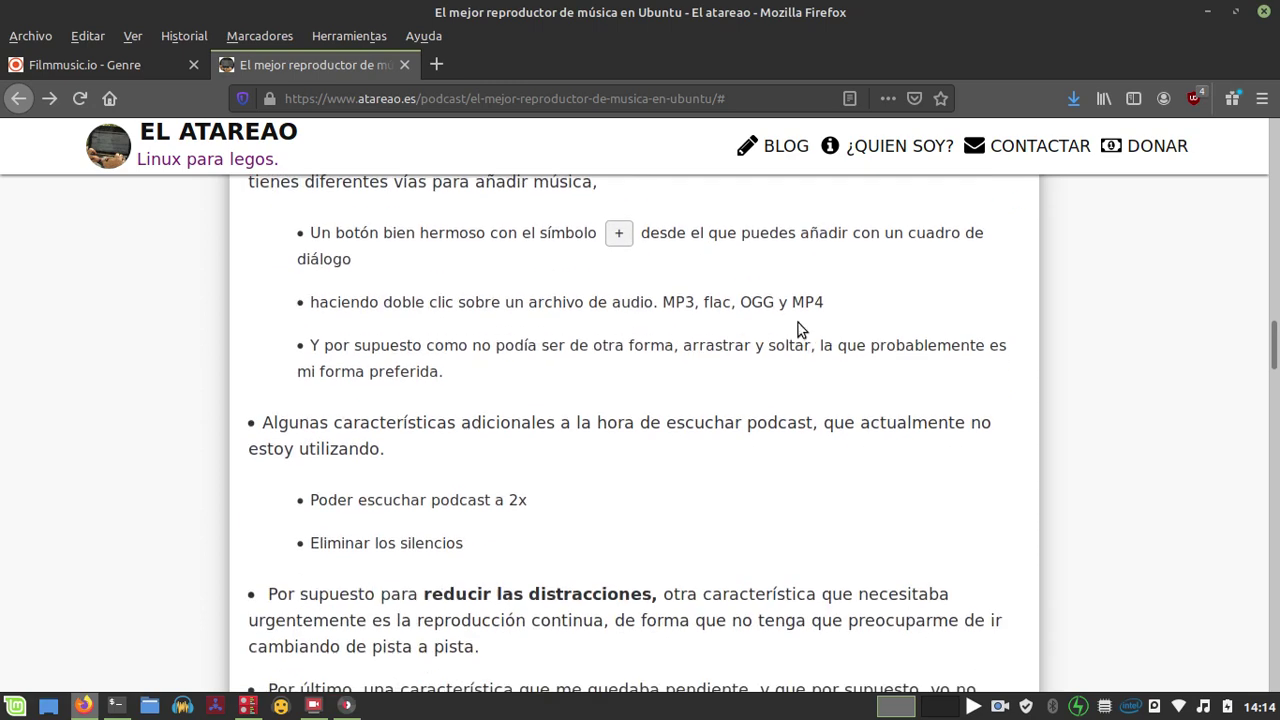
scroll(800, 326, "down", 2)
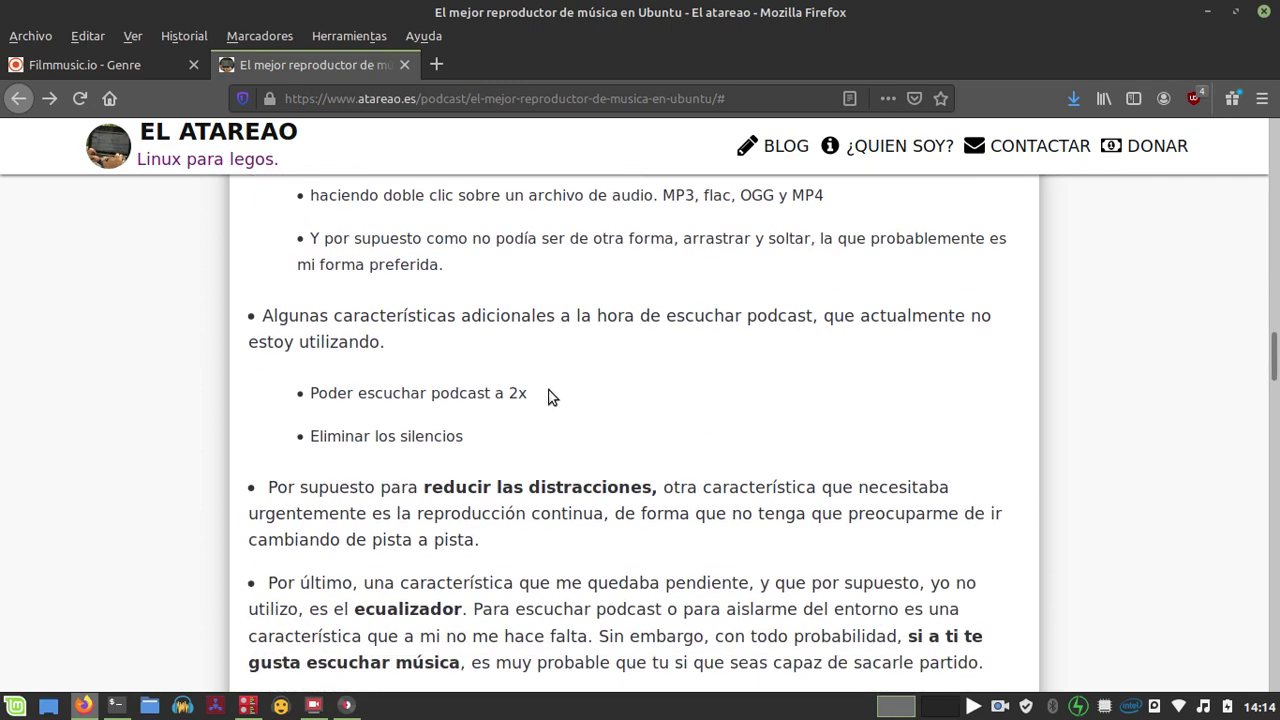
scroll(474, 394, "down", 3)
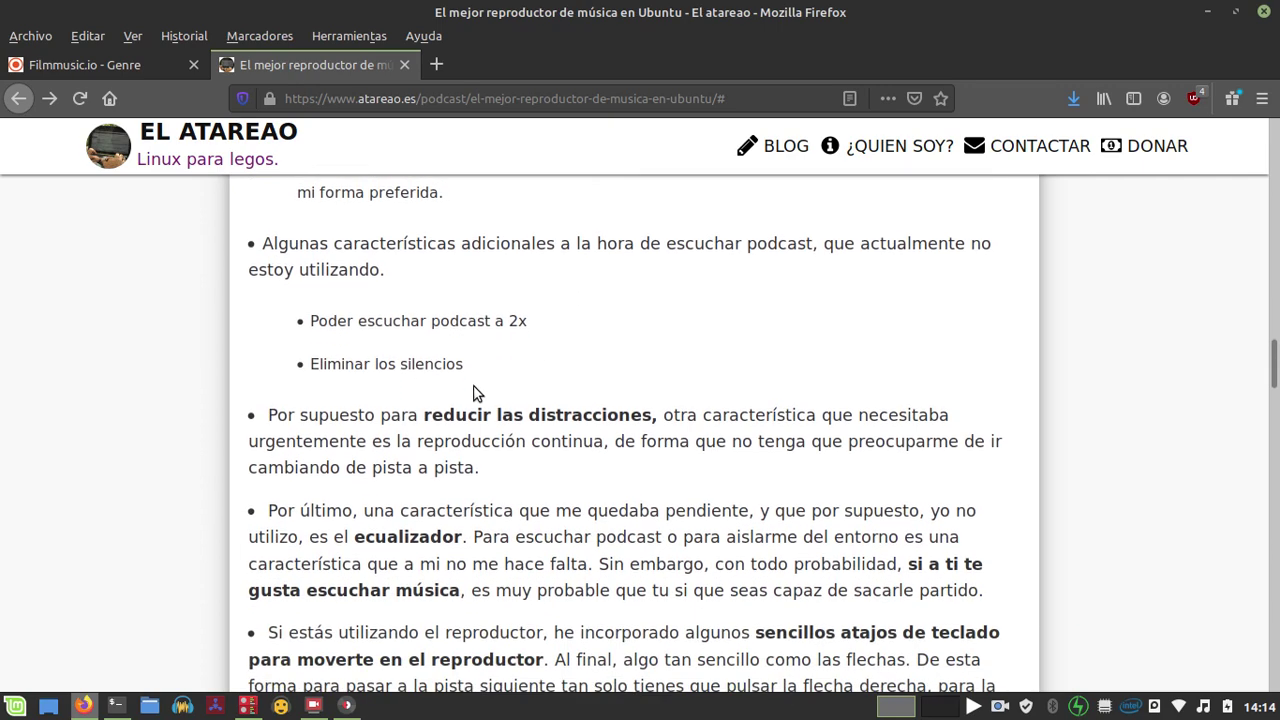
scroll(550, 350, "down", 1)
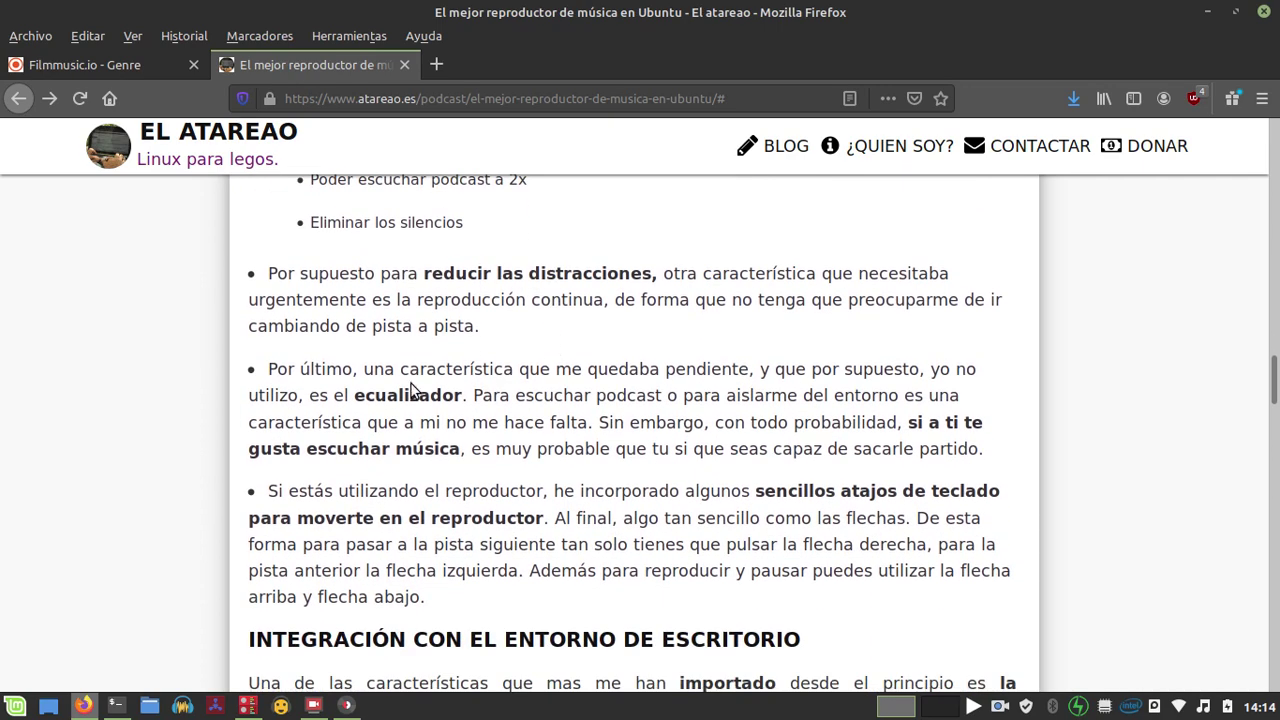
scroll(420, 392, "down", 6)
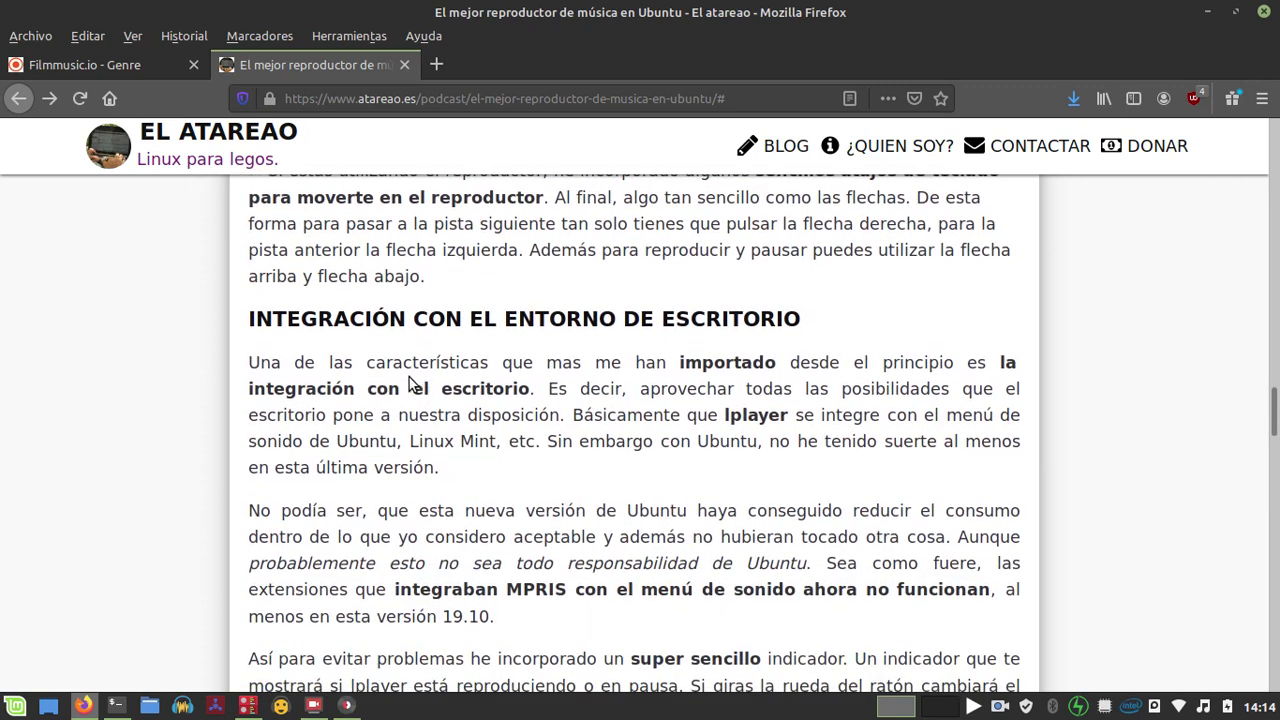
scroll(426, 370, "down", 2)
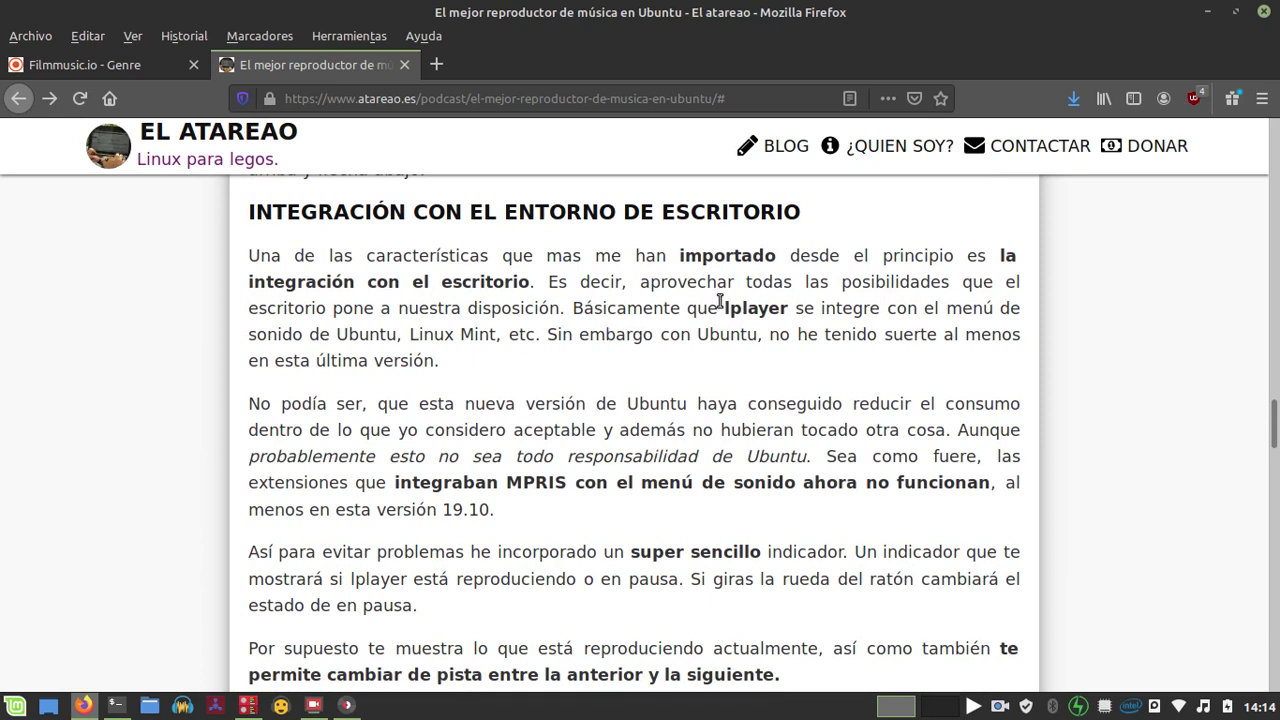
left_click_drag(498, 483, 565, 488)
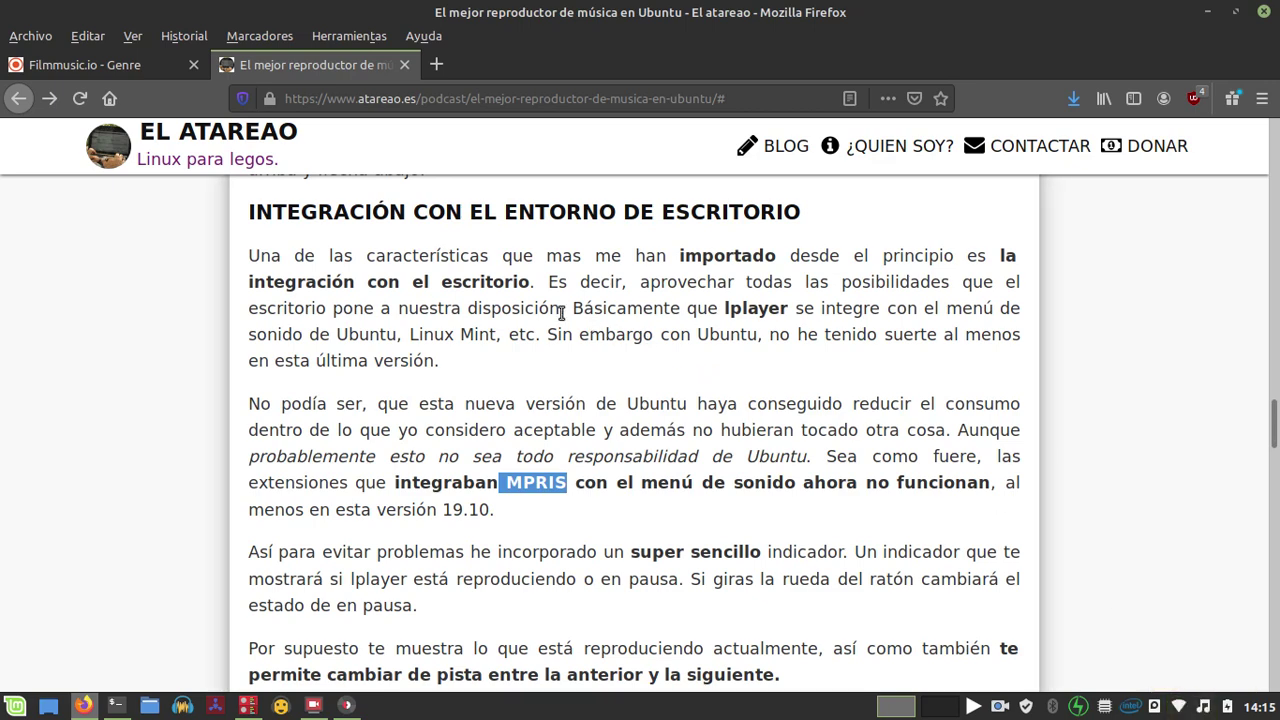
scroll(554, 294, "down", 2)
scroll(554, 296, "down", 2)
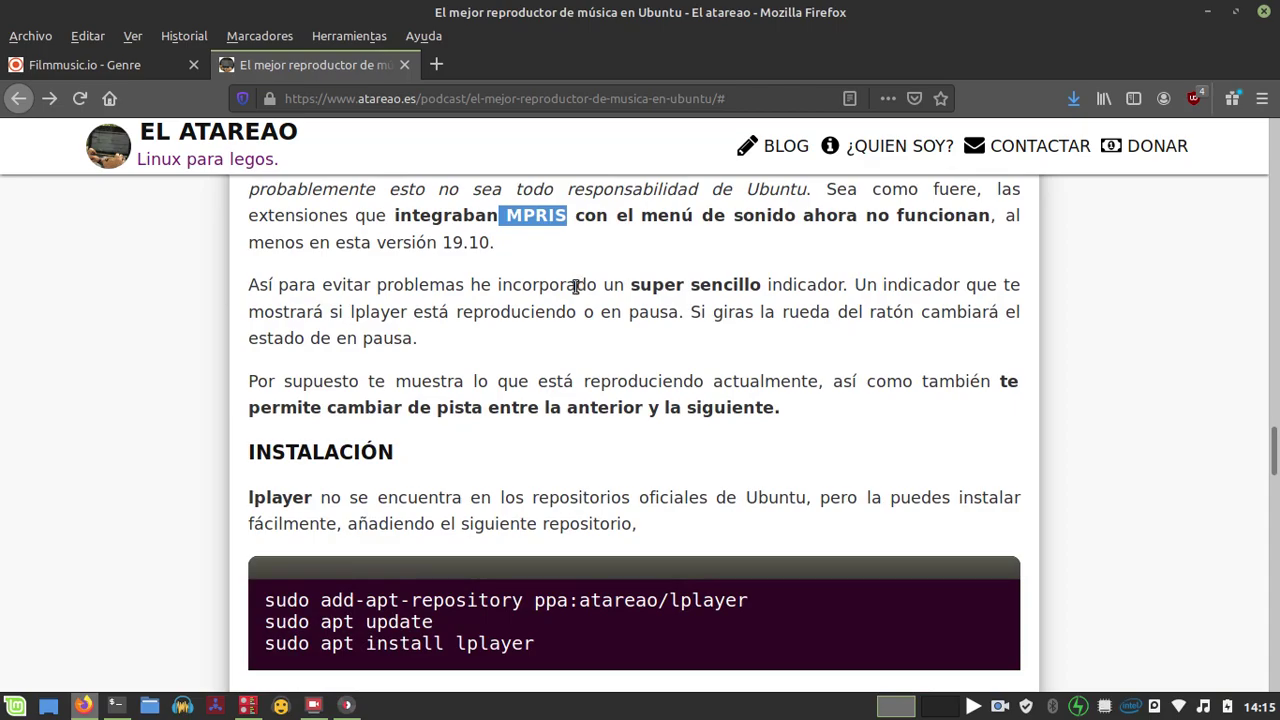
scroll(579, 286, "up", 15)
scroll(562, 285, "up", 10)
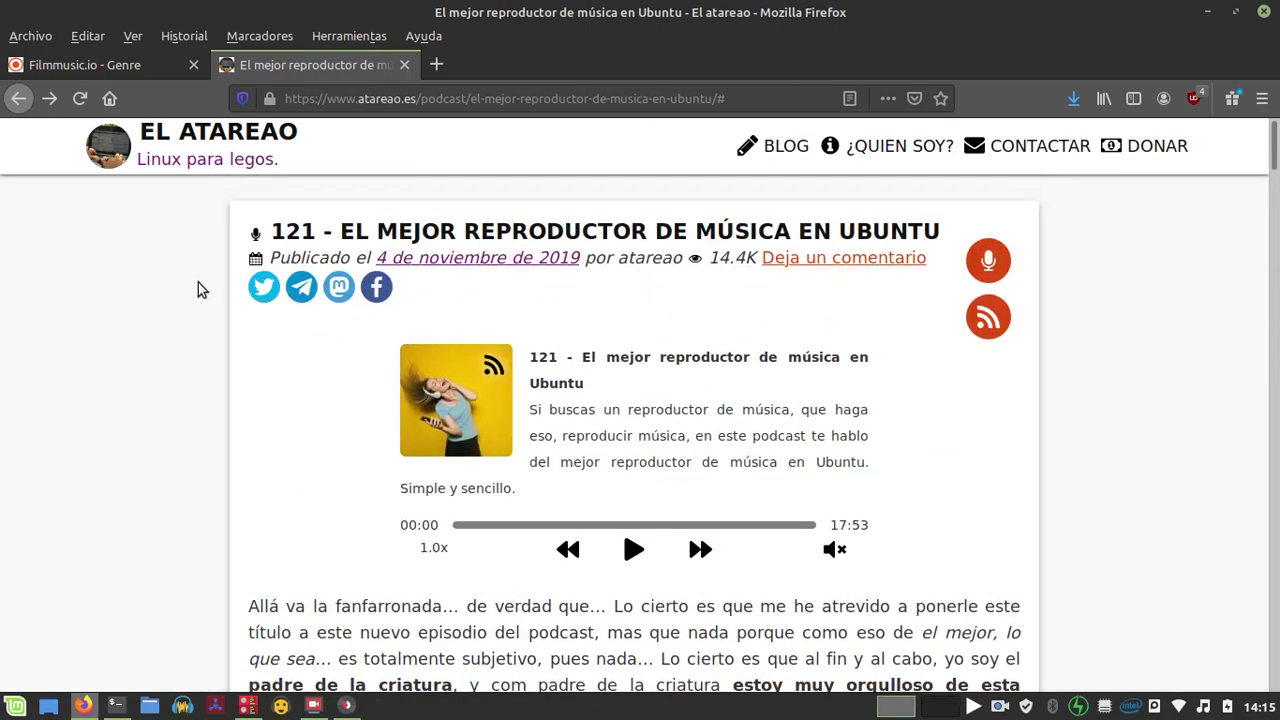
Step: Switch to the lplayer window and check the version details in its About information
left_click(1208, 12)
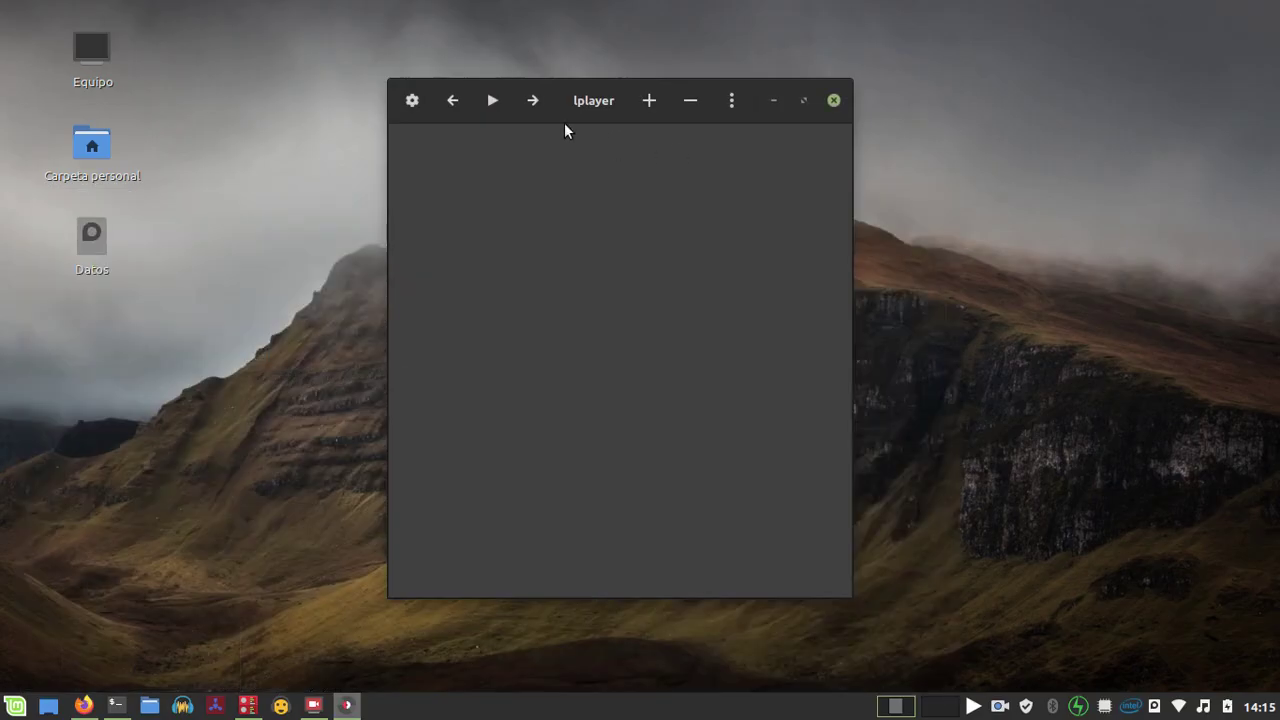
left_click(738, 104)
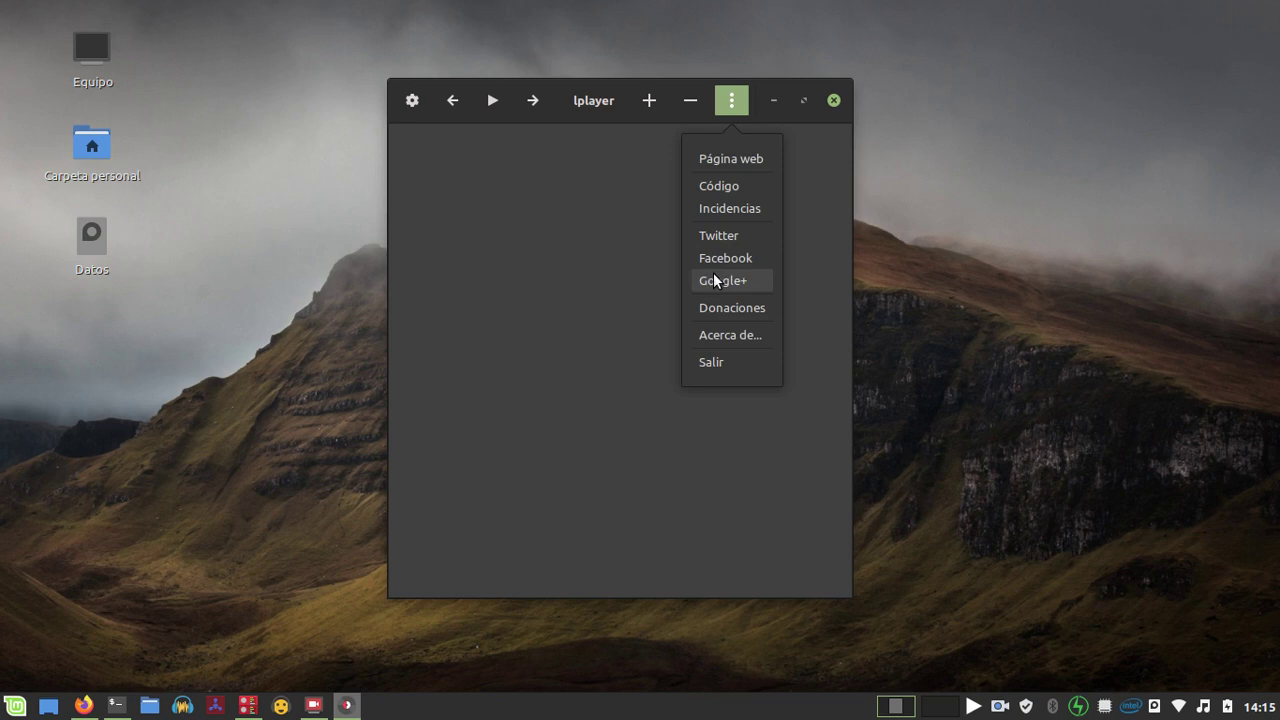
left_click(740, 329)
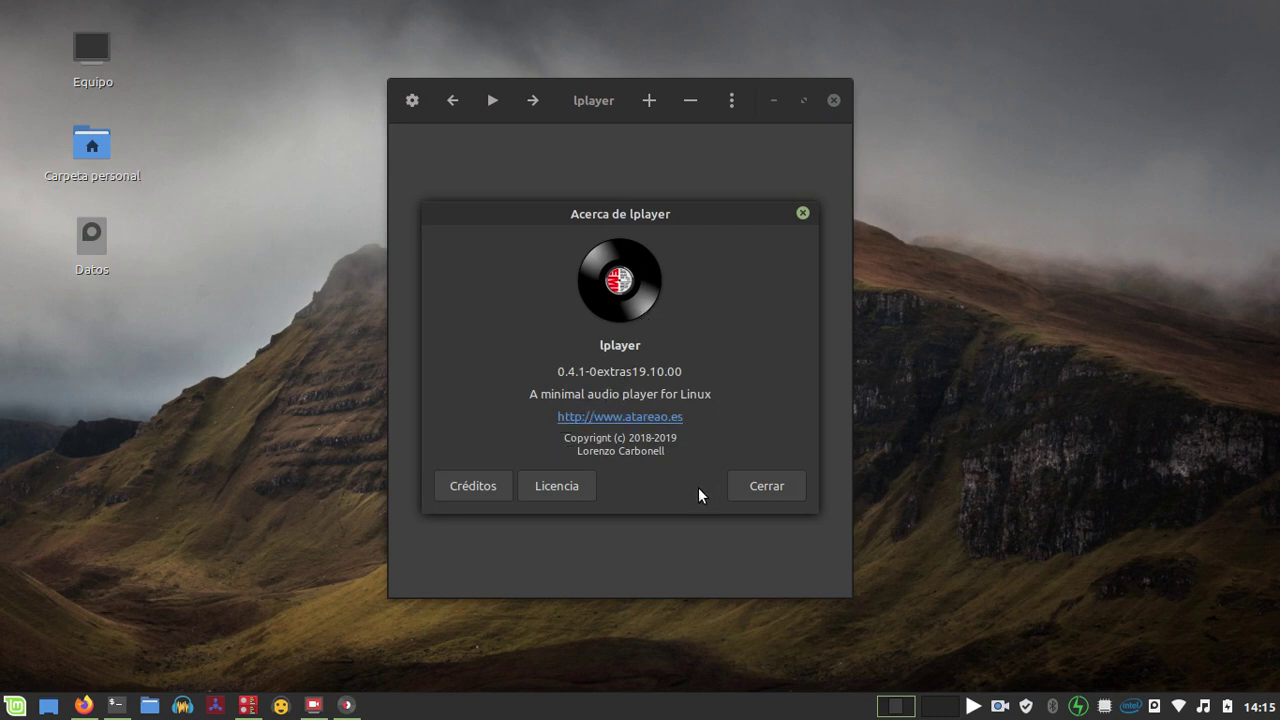
left_click(768, 486)
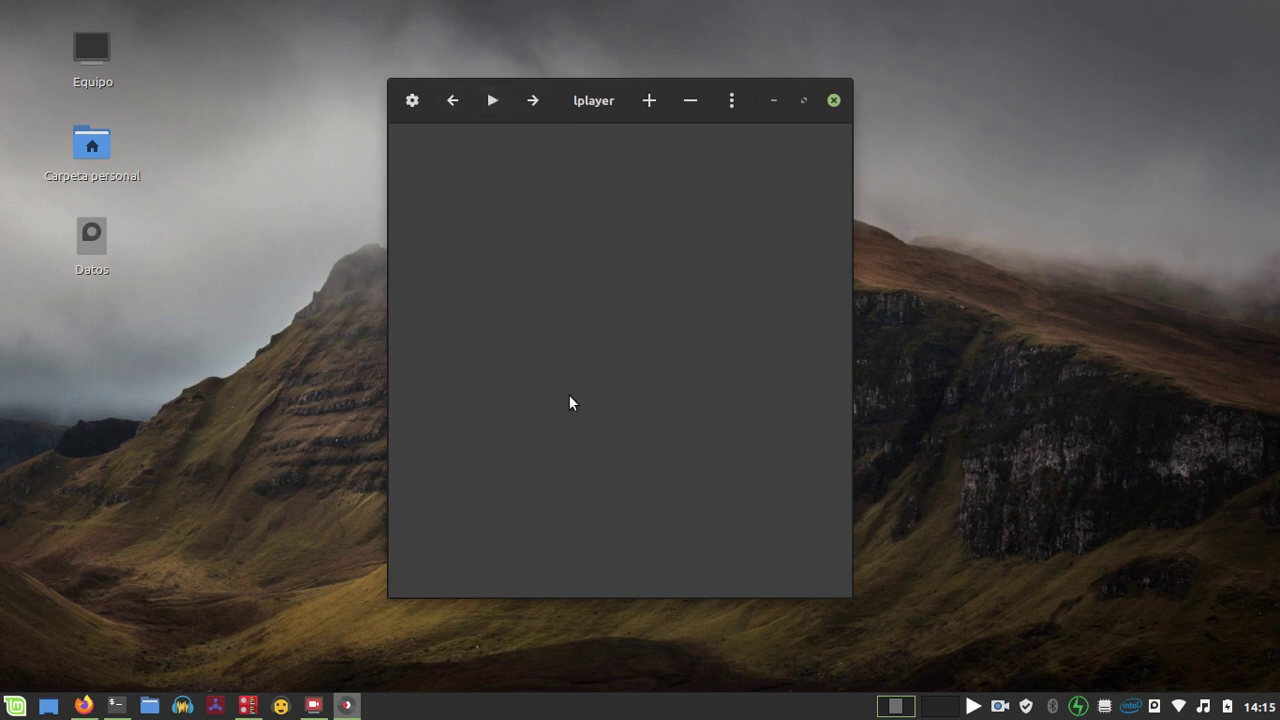
Step: Examine lplayer's playback settings, including continuous playback and the list of equalizer presets
left_click(412, 102)
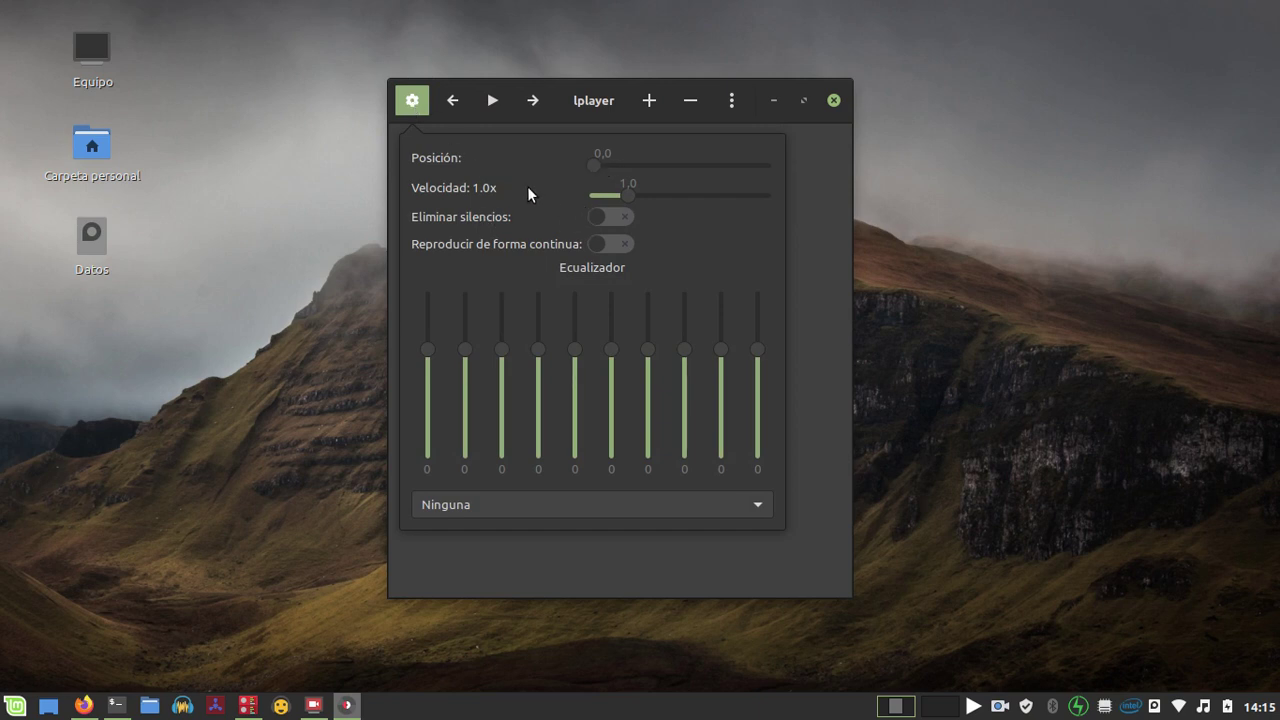
left_click(599, 243)
left_click(530, 508)
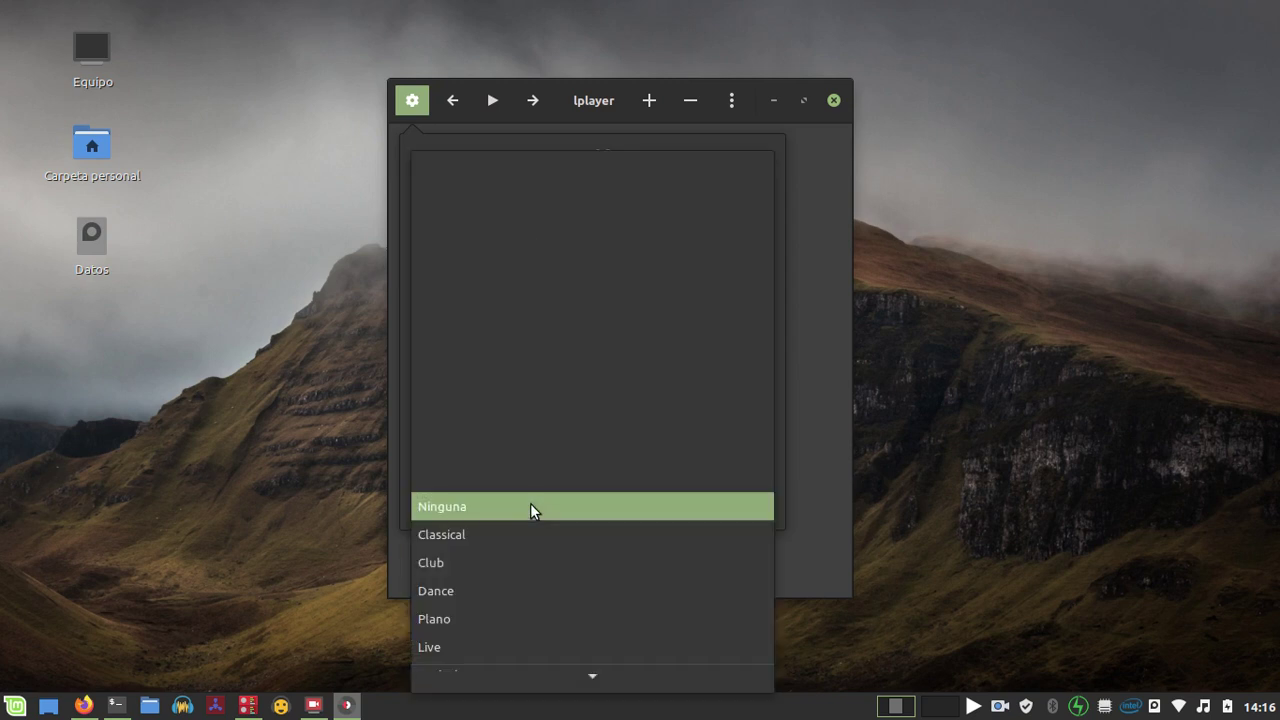
left_click(530, 508)
left_click(599, 246)
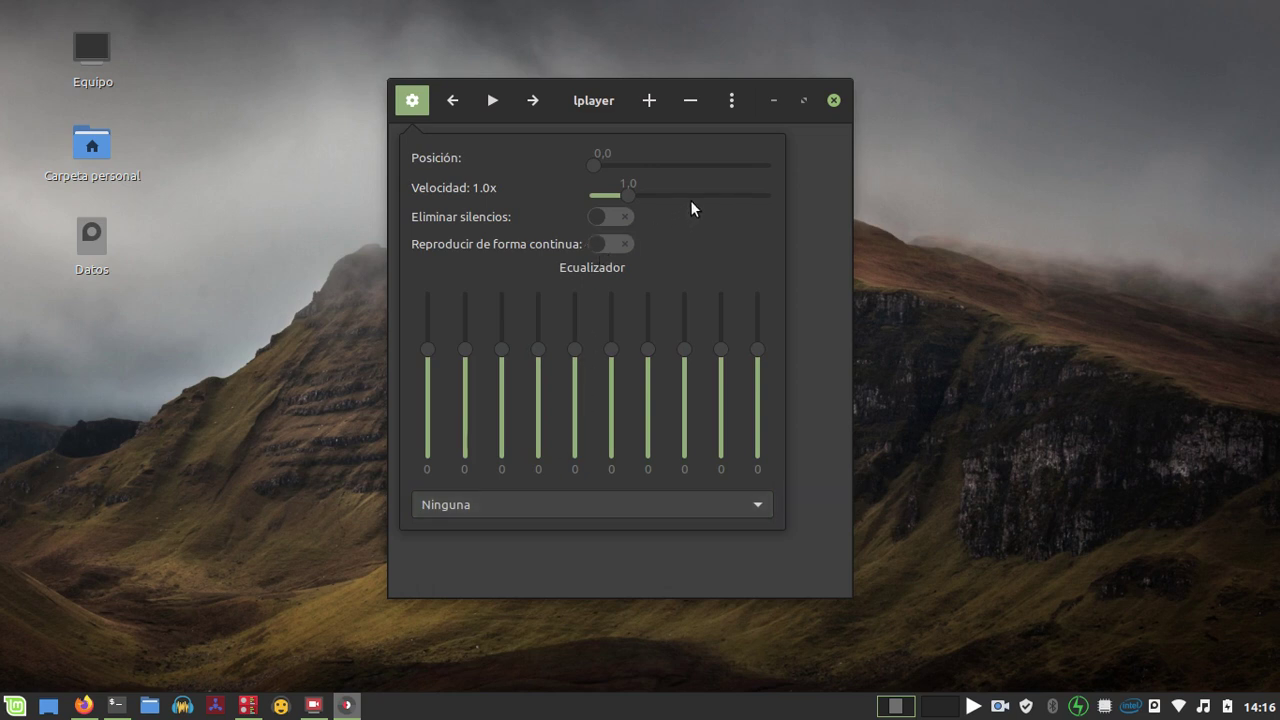
left_click(809, 215)
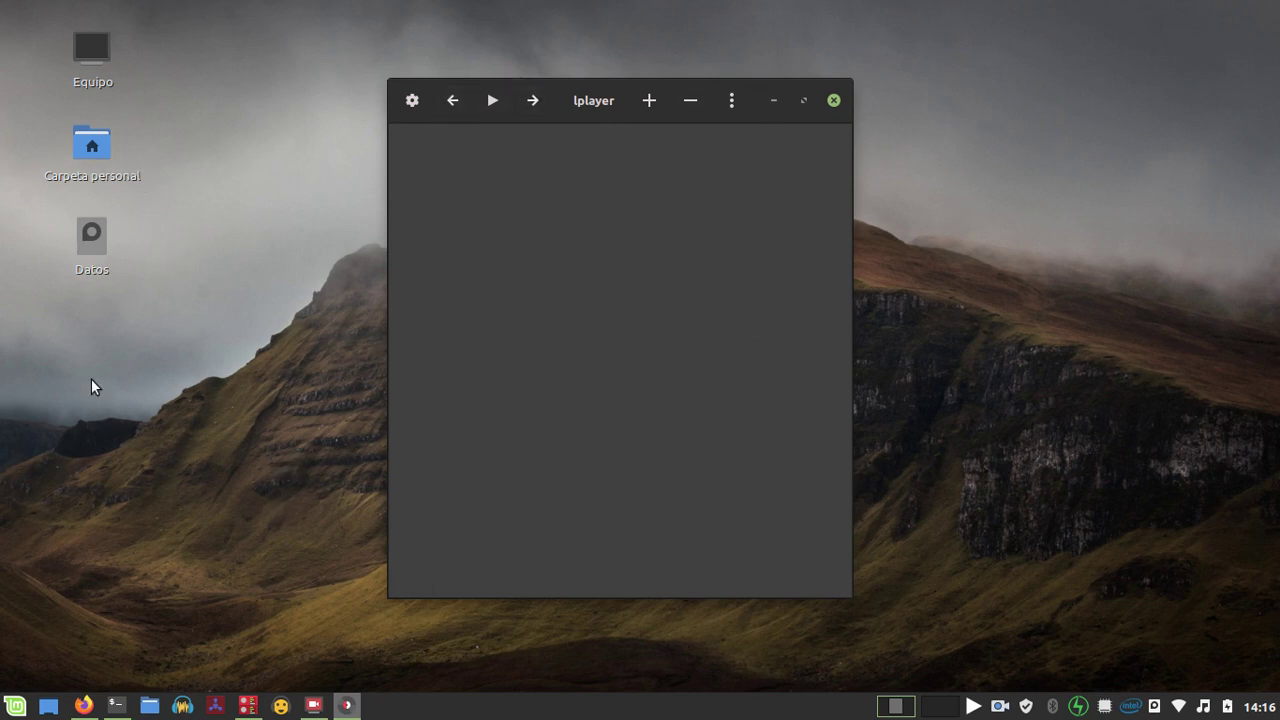
Step: Open the Libre folder inside Música in the home folder, and arrange its shrunken window beside lplayer
double_click(91, 147)
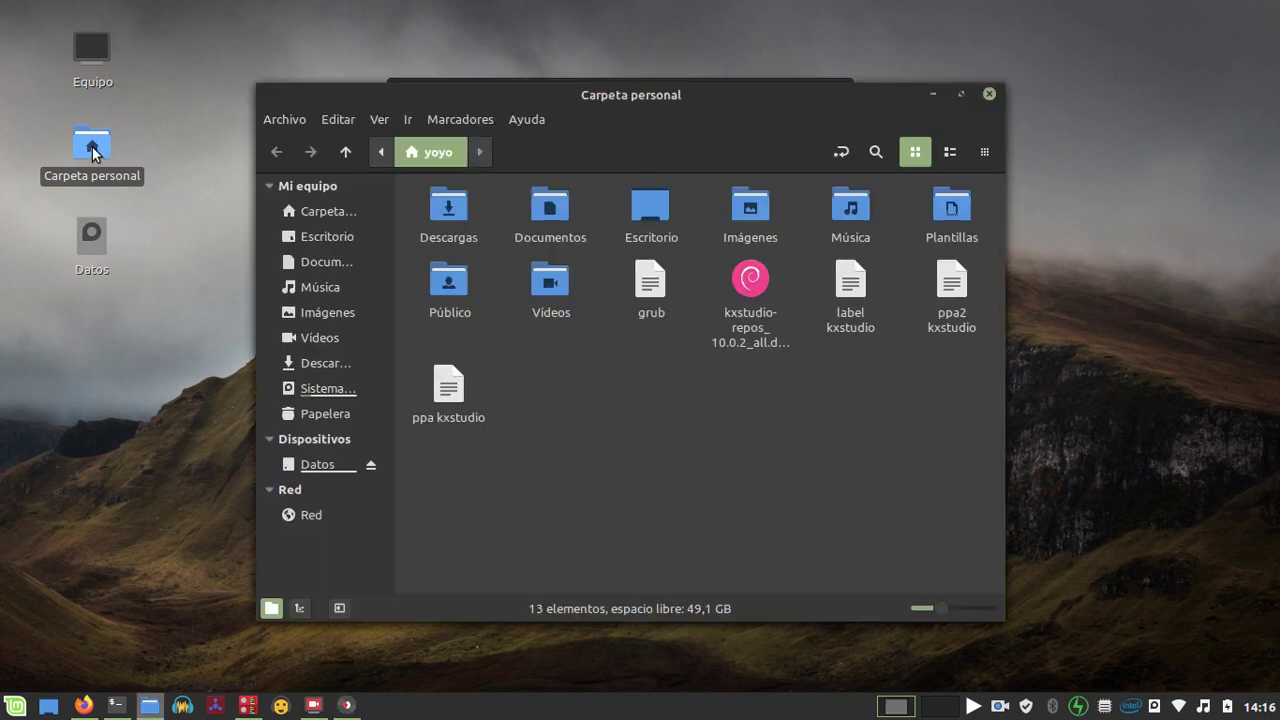
double_click(846, 208)
double_click(472, 212)
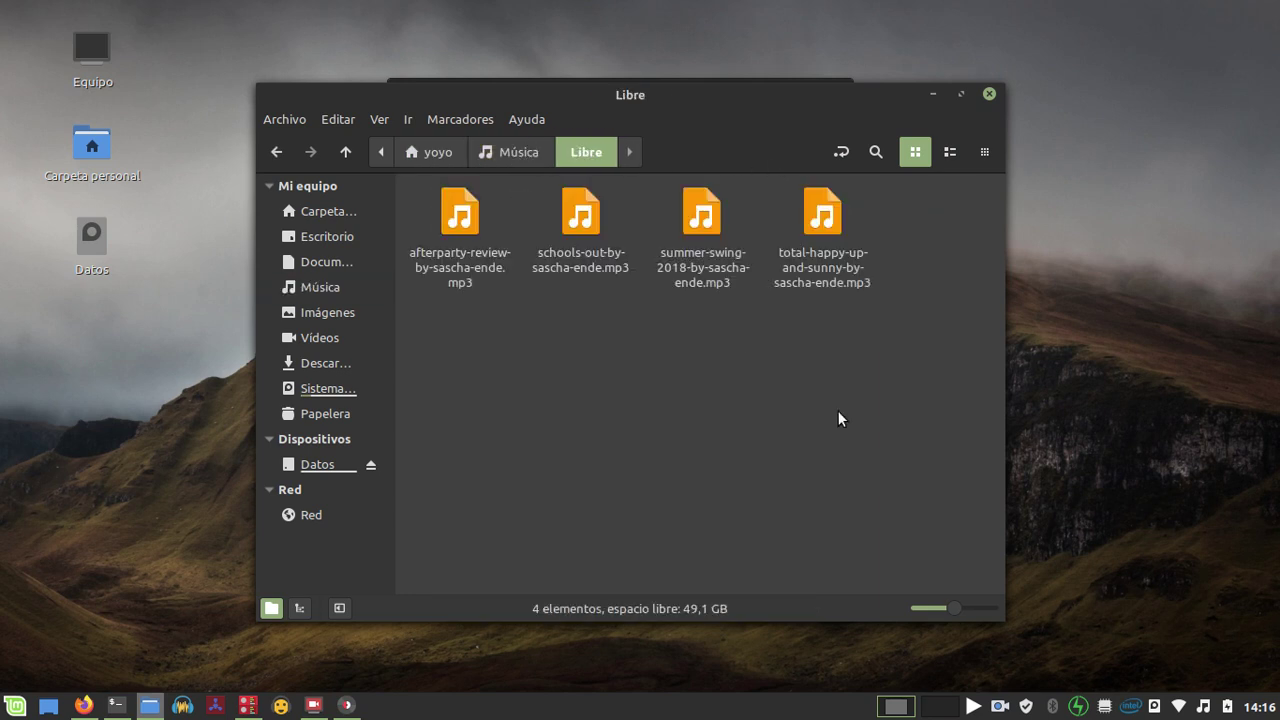
left_click_drag(1004, 620, 920, 578)
left_click_drag(683, 103, 934, 198)
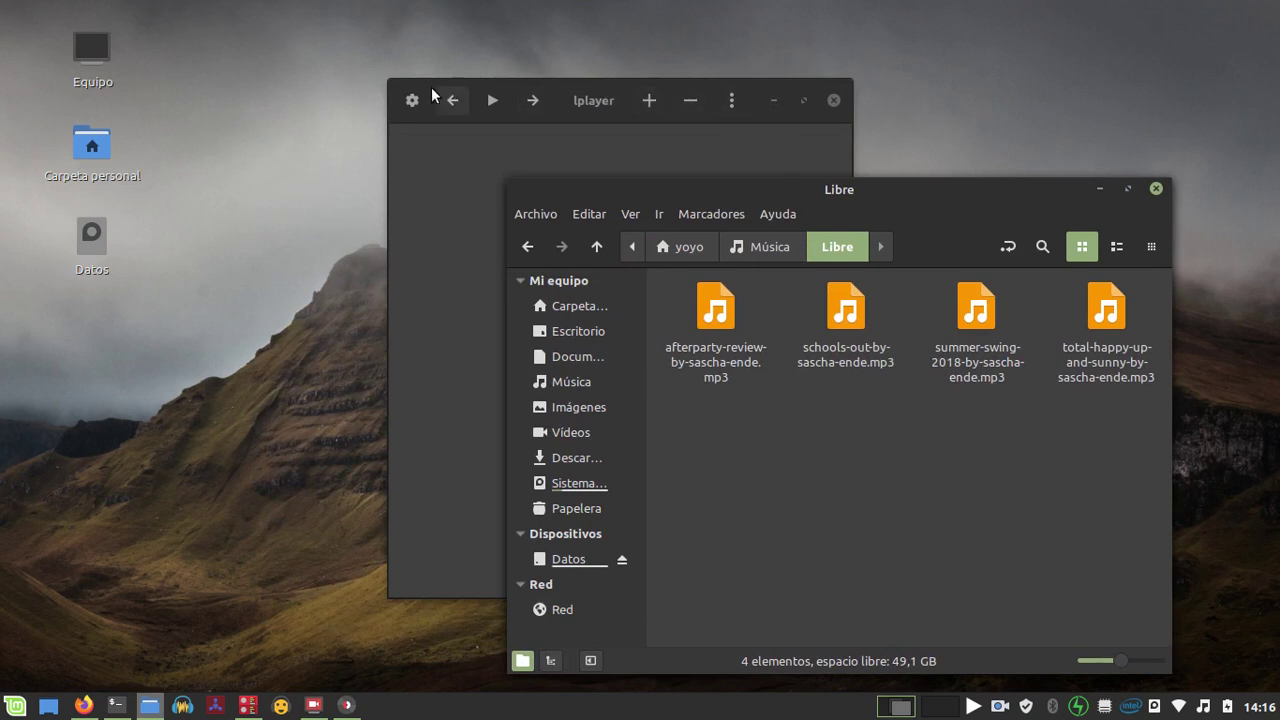
left_click_drag(448, 80, 155, 34)
Step: Switch to Firefox and look through the Disco music tracks on filmmusic.io
left_click(83, 705)
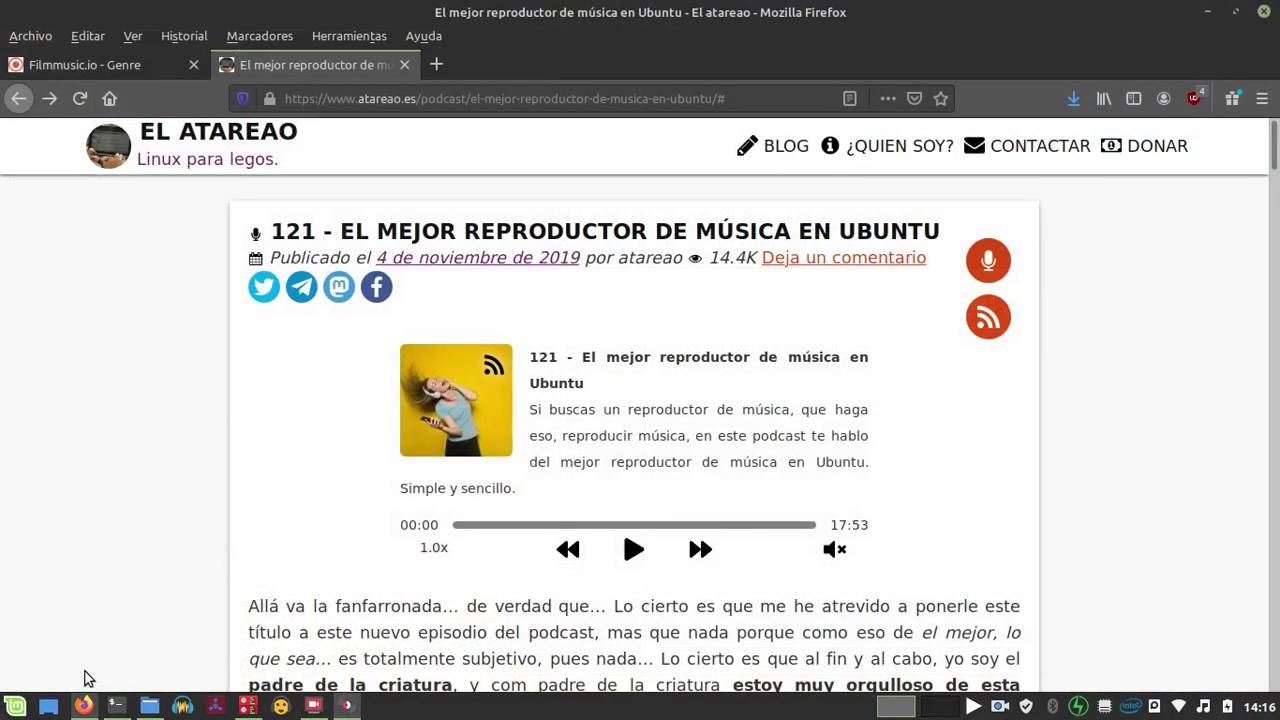
left_click(127, 66)
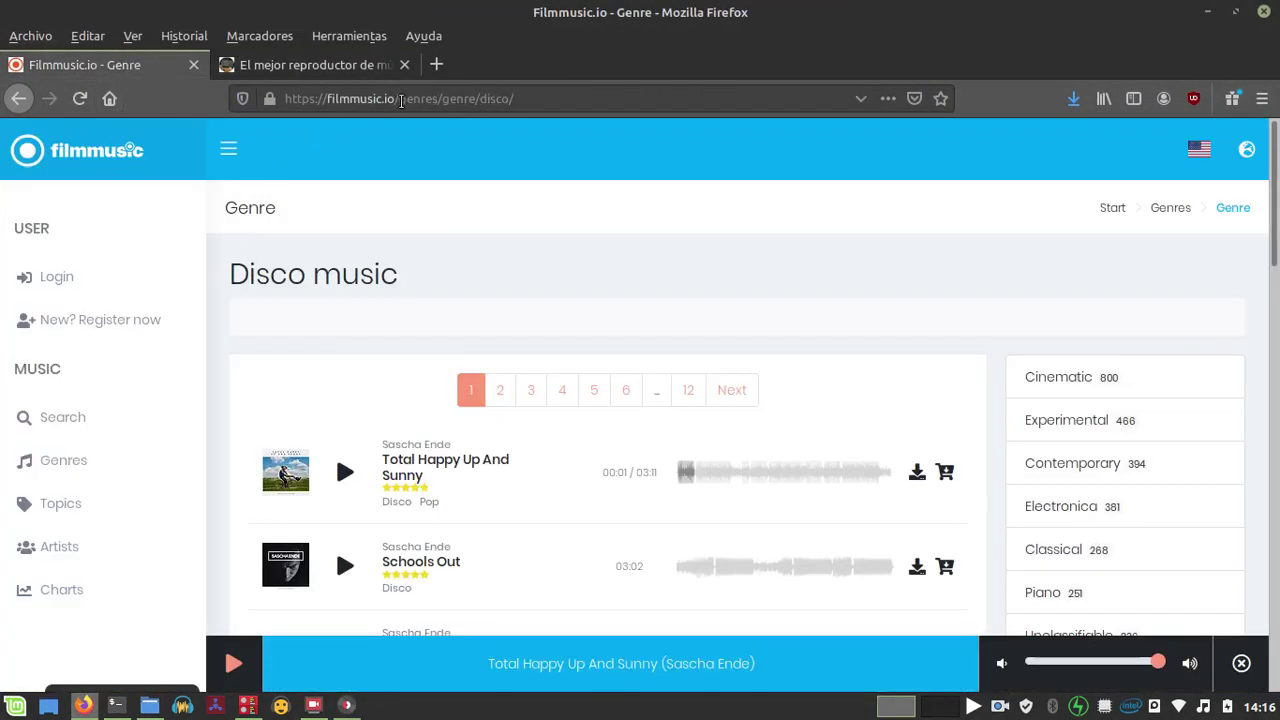
left_click_drag(401, 100, 267, 101)
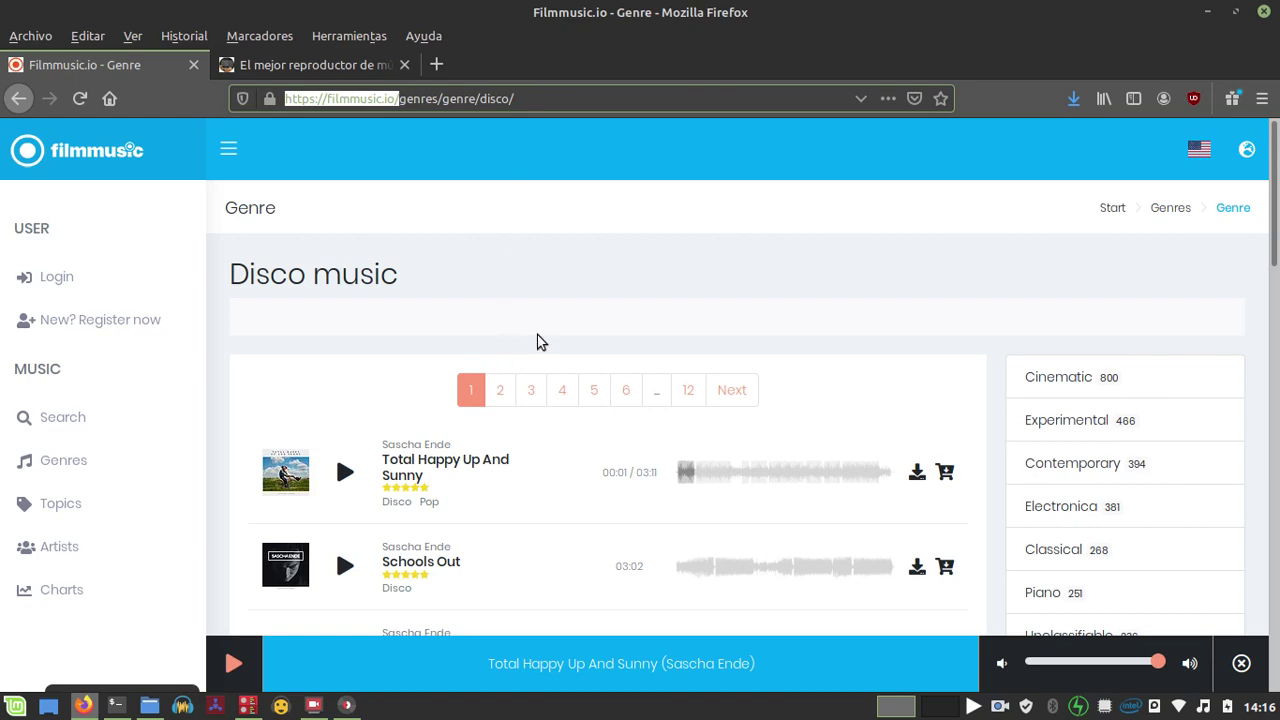
left_click(552, 96)
scroll(509, 323, "down", 4)
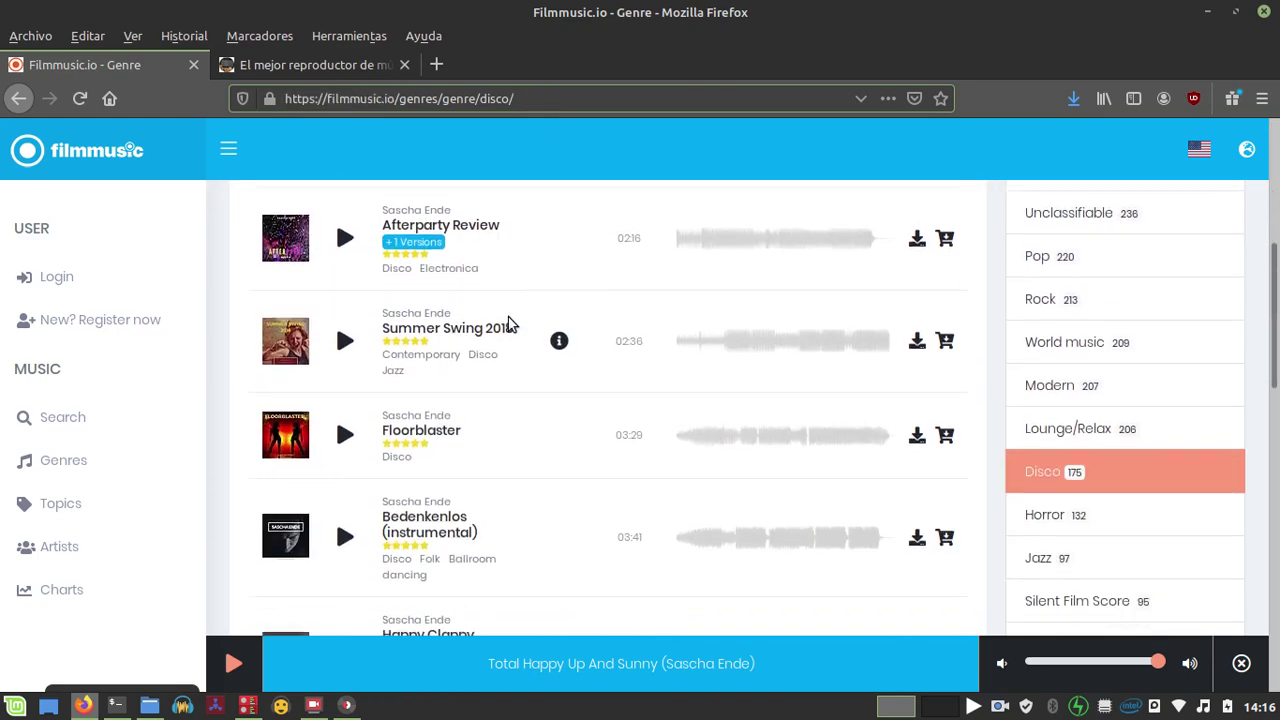
scroll(509, 329, "up", 4)
scroll(698, 317, "down", 4)
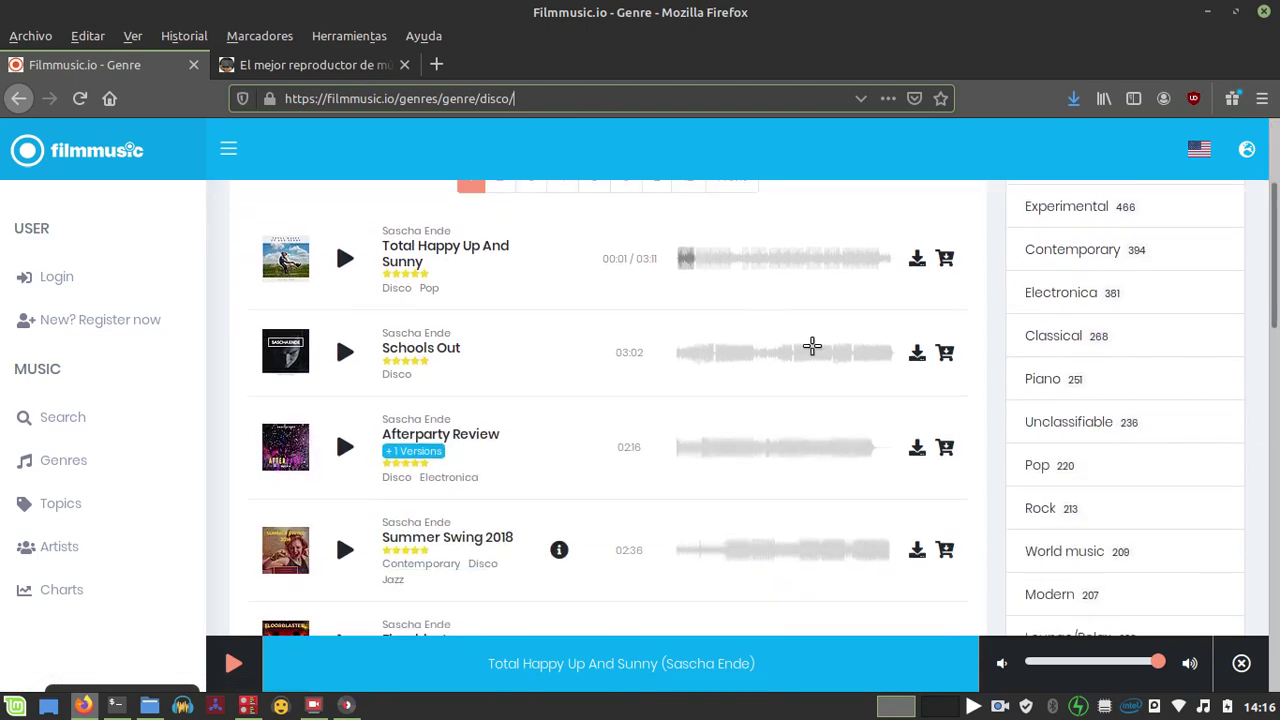
Step: Review the CC BY attribution conditions in the download details of the track Total Happy Up And Sunny
left_click(918, 262)
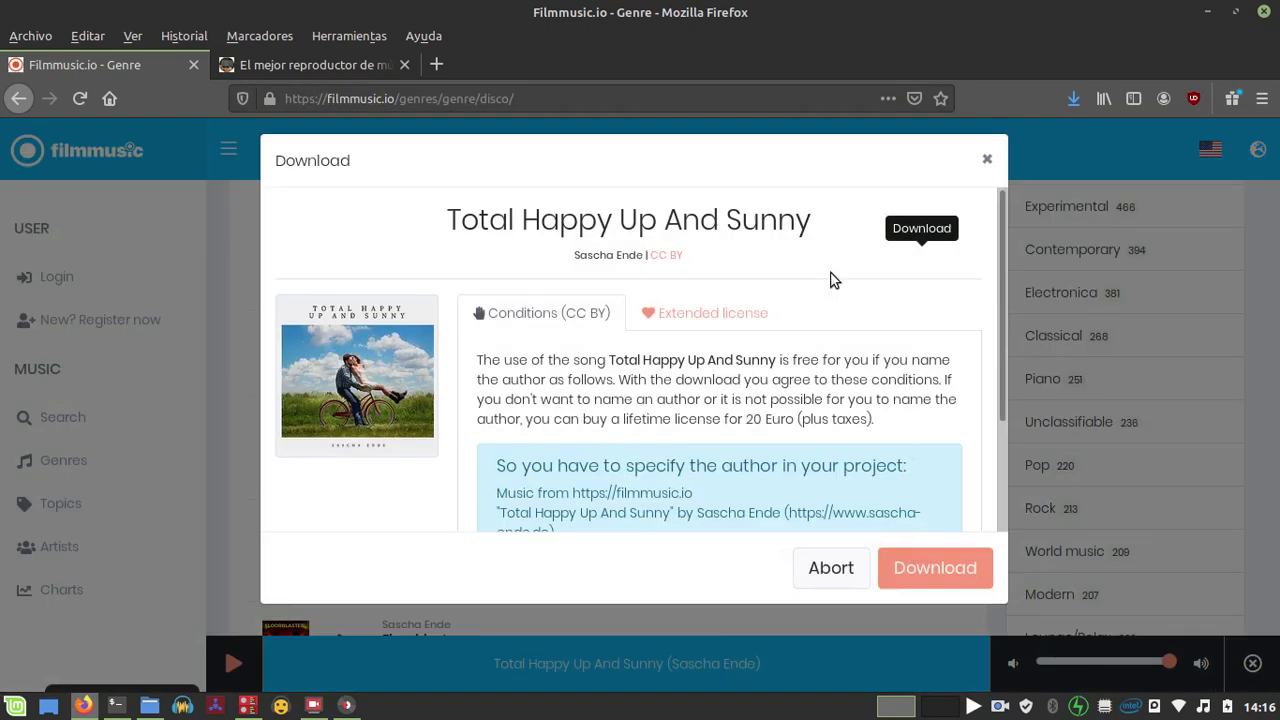
scroll(674, 435, "down", 3)
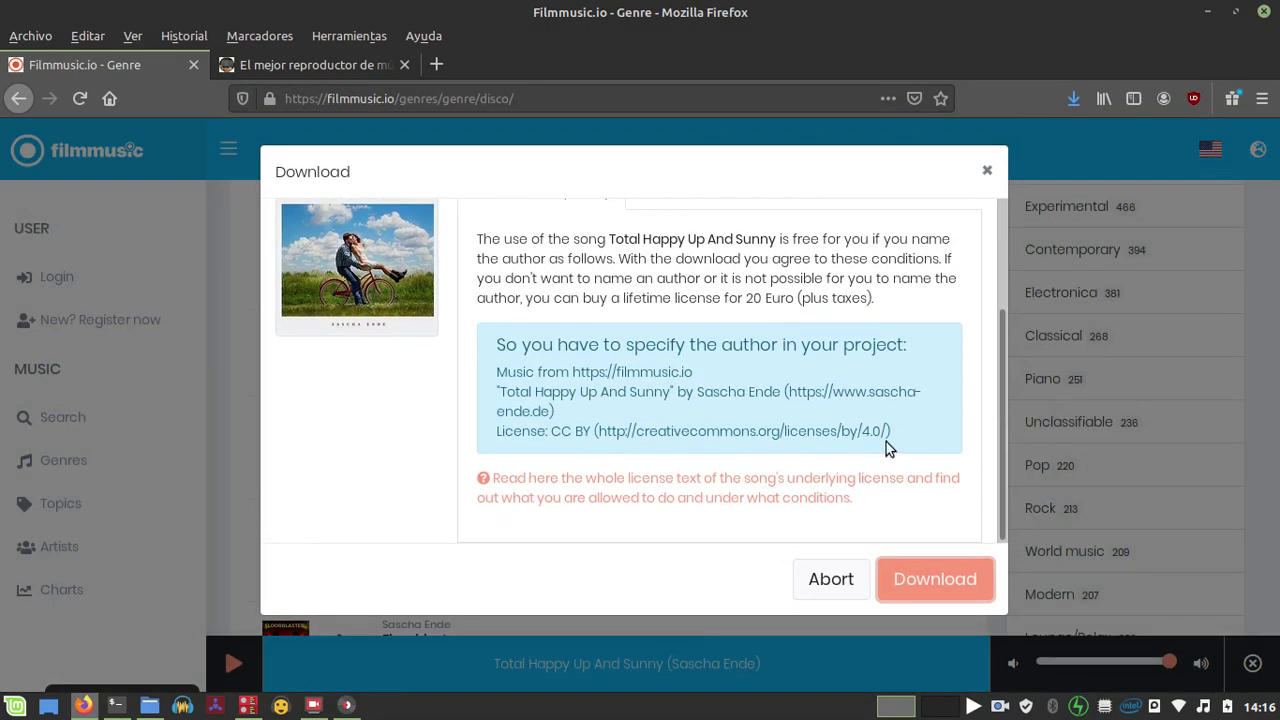
left_click_drag(893, 433, 505, 383)
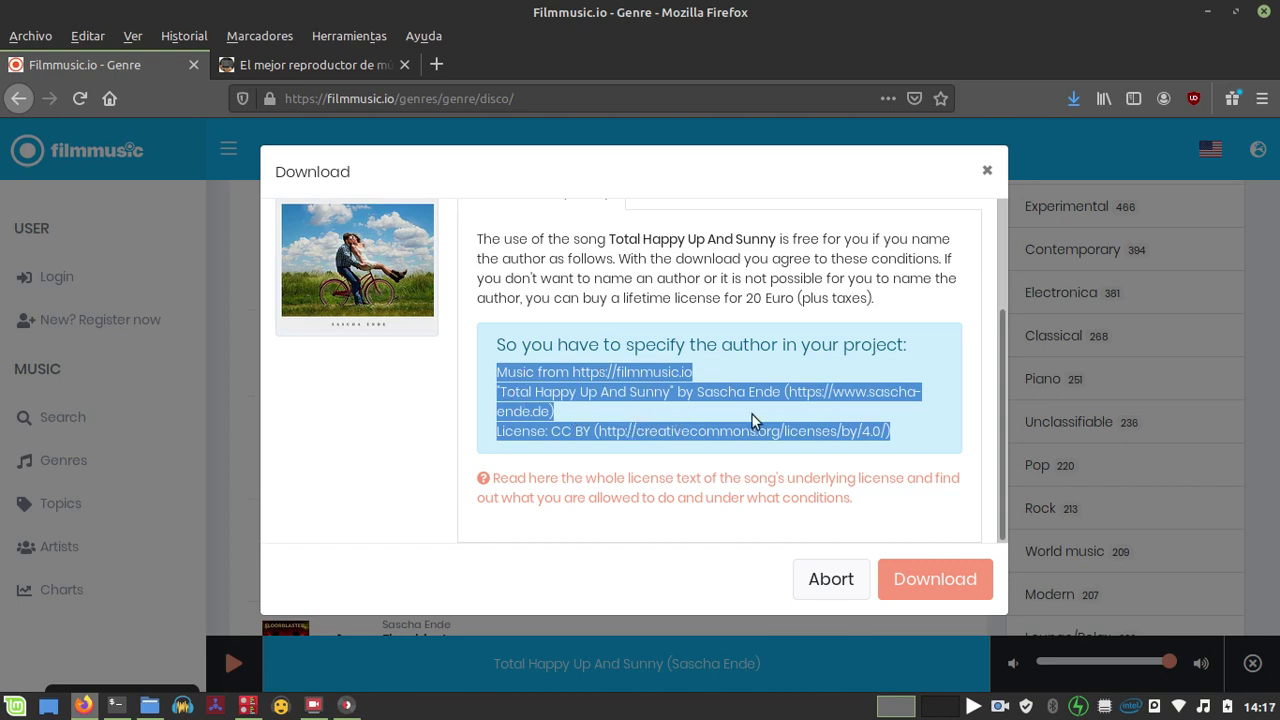
left_click(788, 386)
scroll(714, 387, "up", 3)
scroll(720, 387, "down", 2)
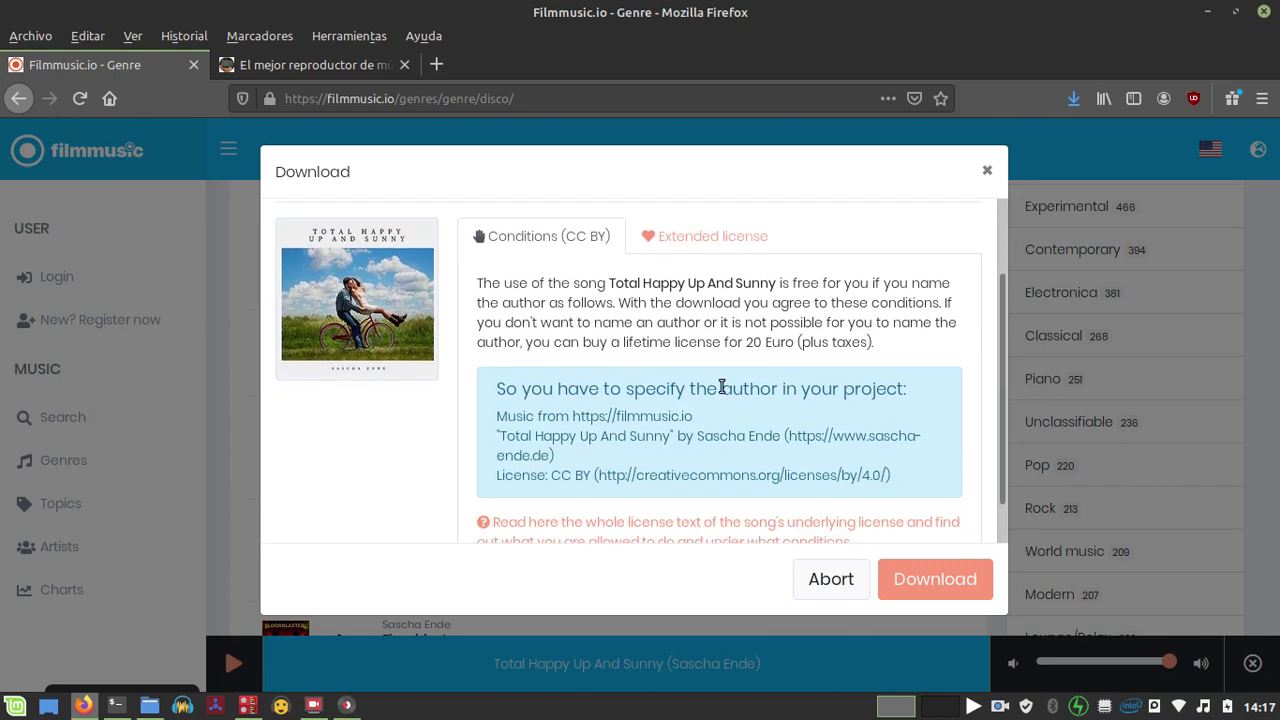
scroll(722, 386, "down", 1)
left_click_drag(897, 440, 478, 386)
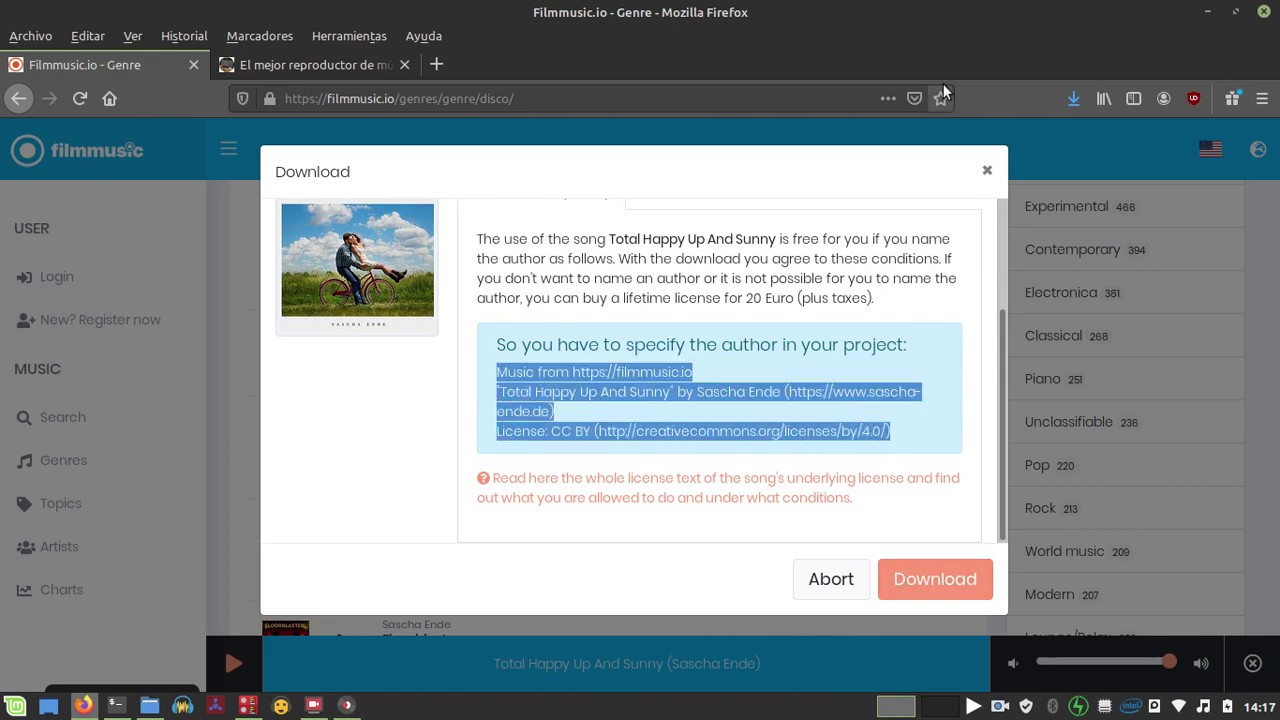
left_click(984, 168)
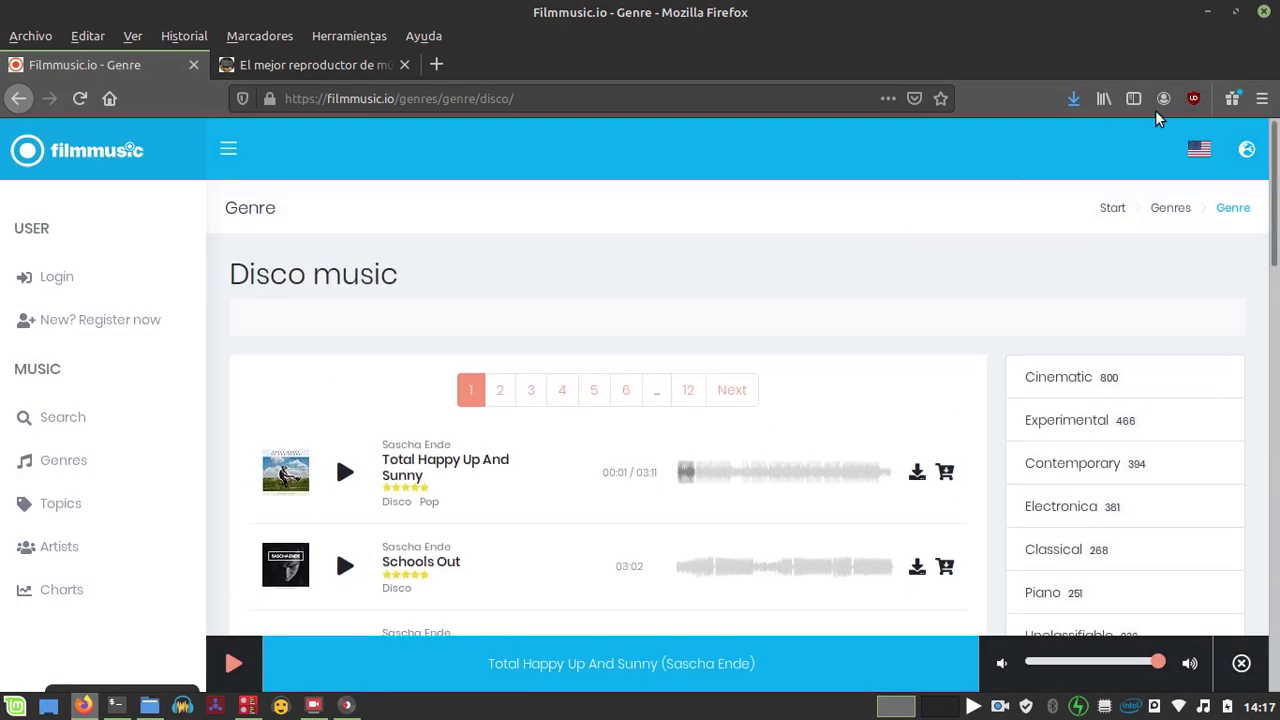
Step: Return to the desktop windows and add the total-happy-up-and-sunny MP3 from the Libre folder to lplayer
left_click(1208, 14)
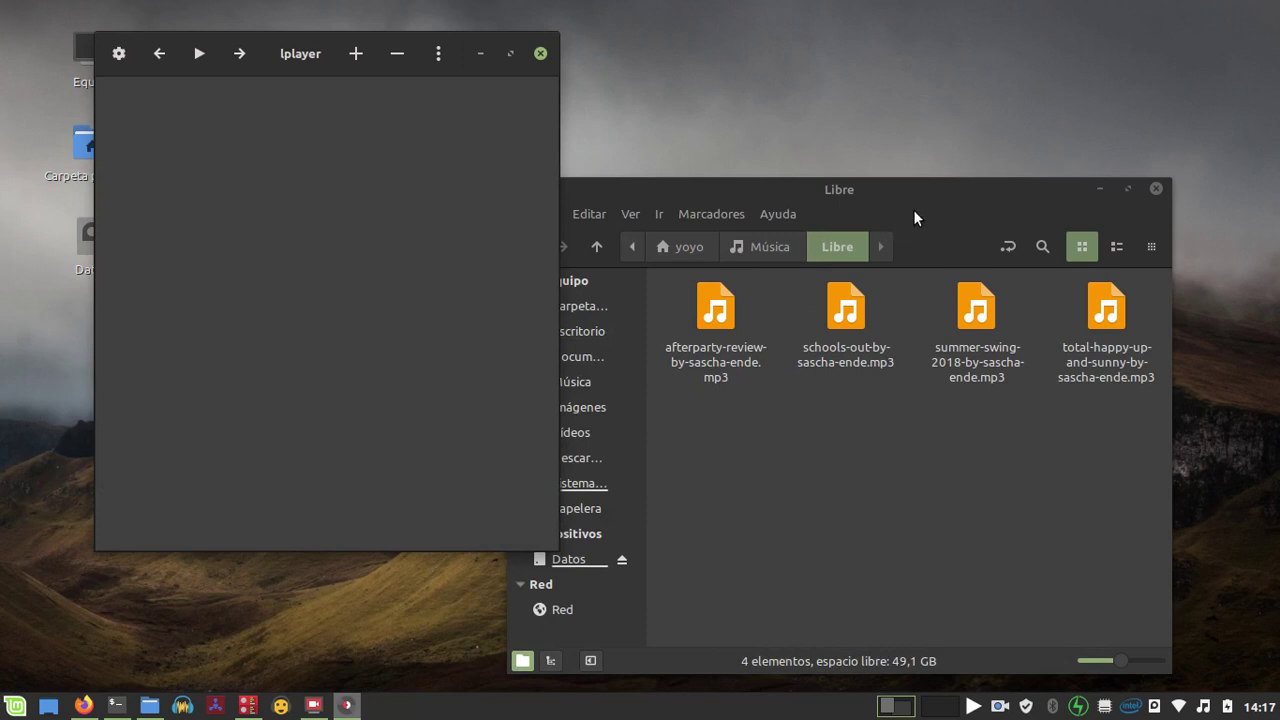
left_click_drag(938, 195, 964, 196)
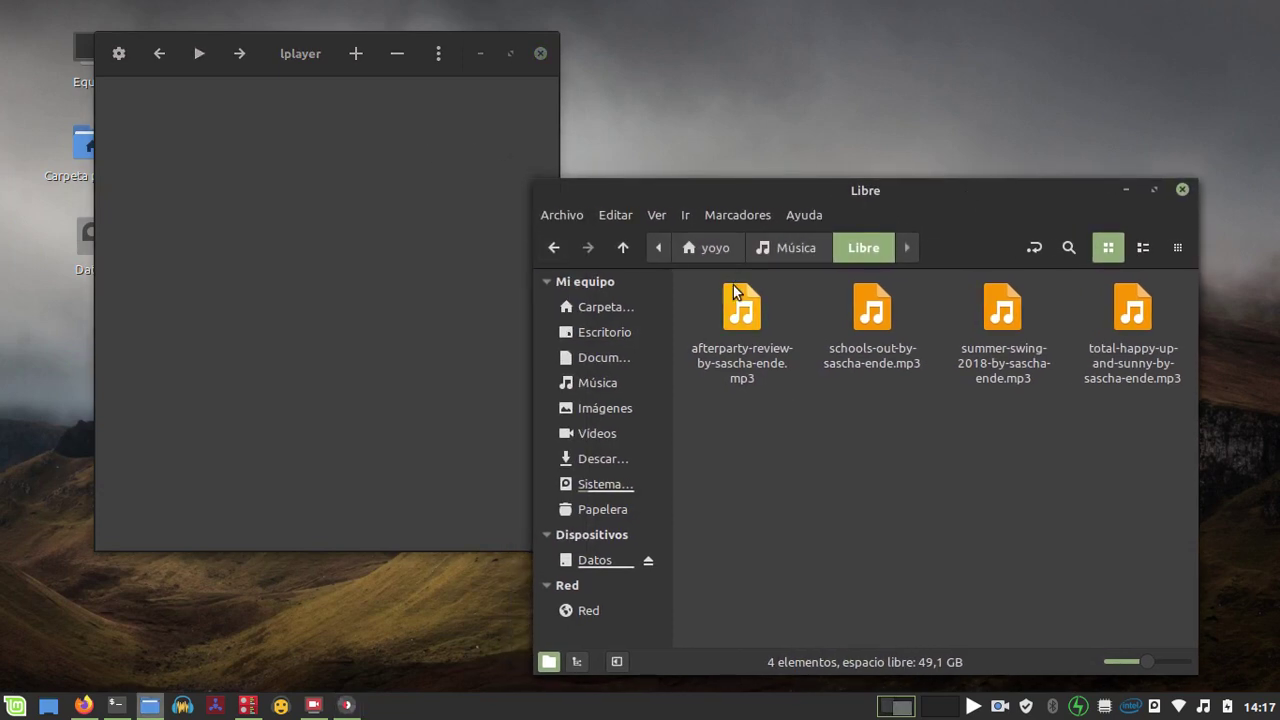
left_click(755, 316)
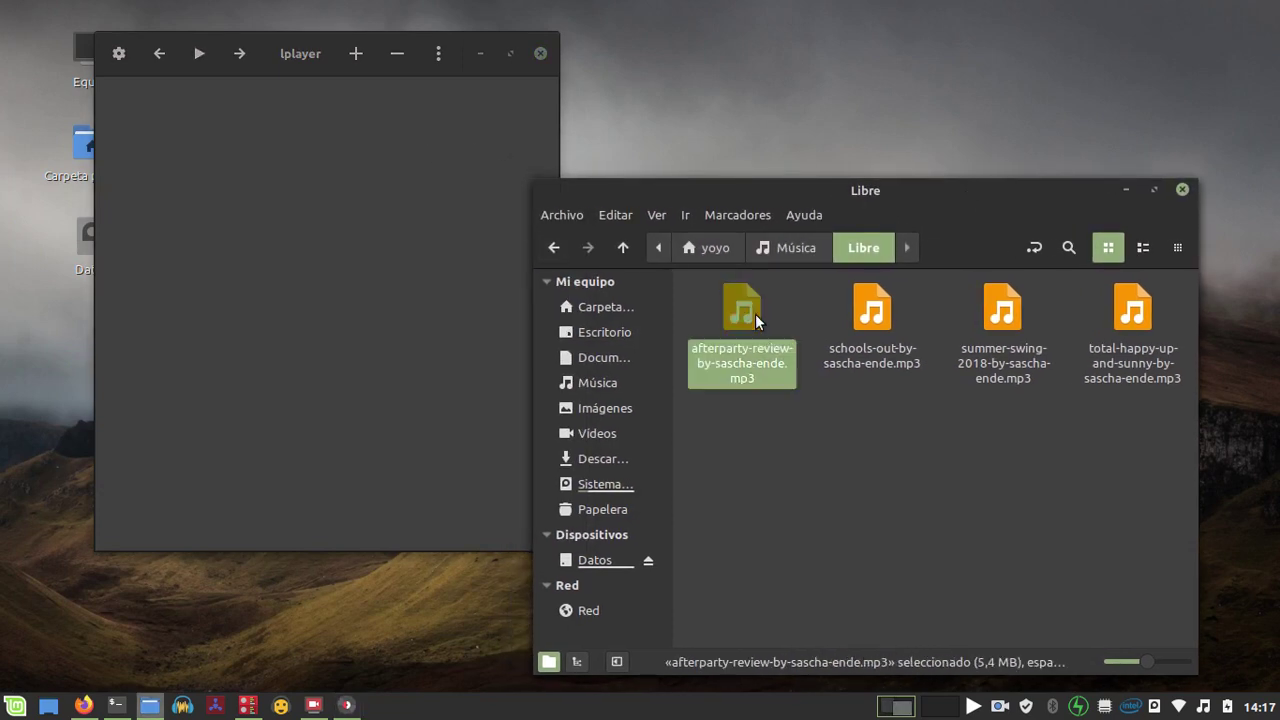
left_click_drag(1121, 322, 193, 187)
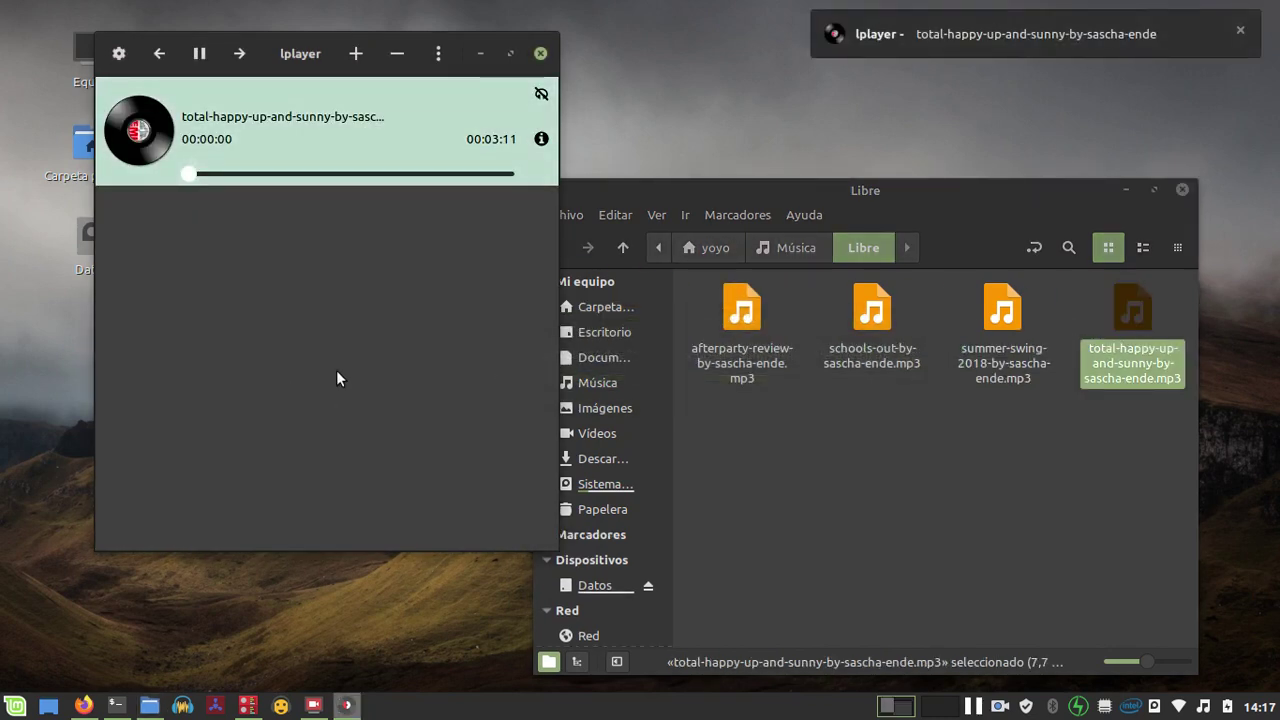
Step: Pause and resume the track, check its audio information, and pause playback
left_click(200, 54)
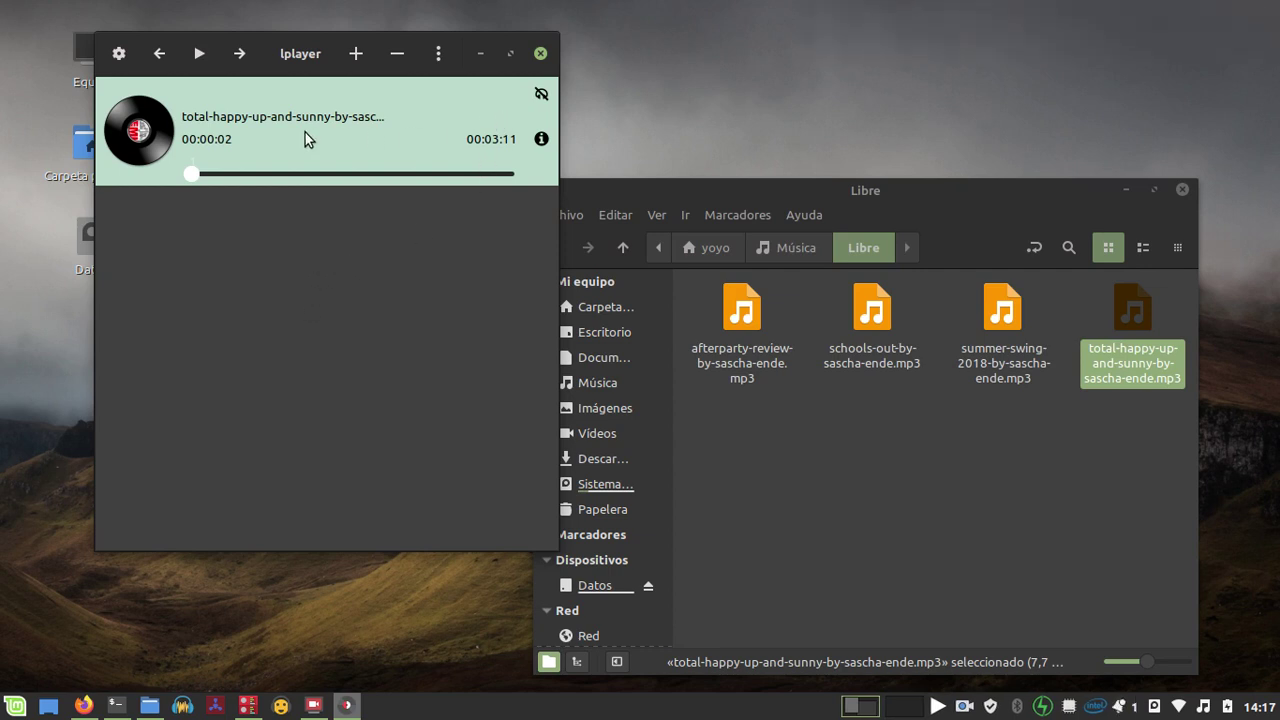
left_click(199, 55)
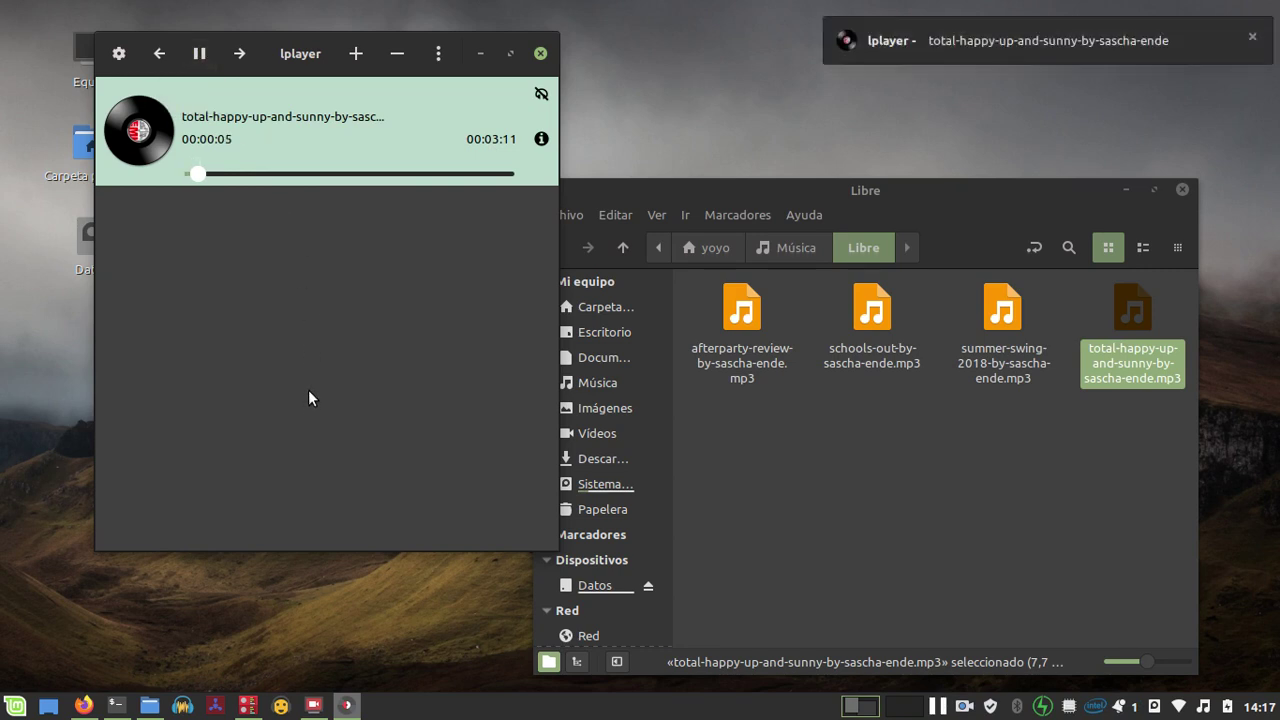
left_click(540, 140)
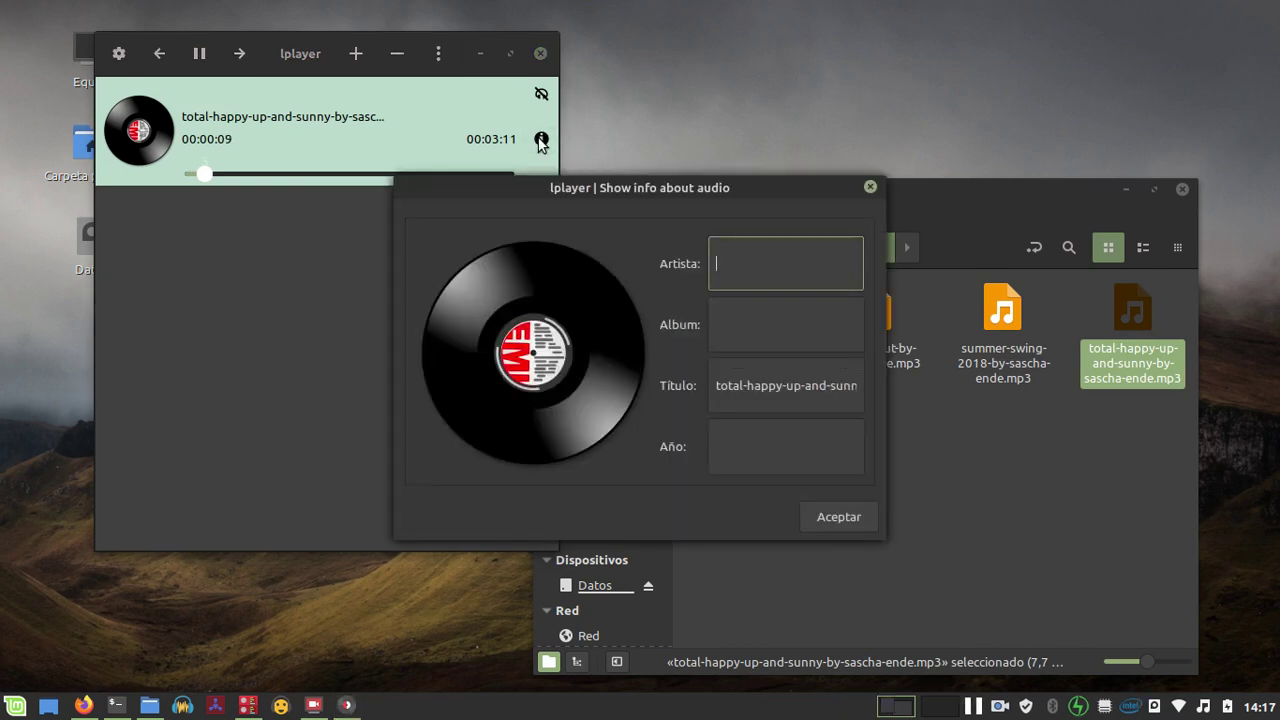
left_click(868, 188)
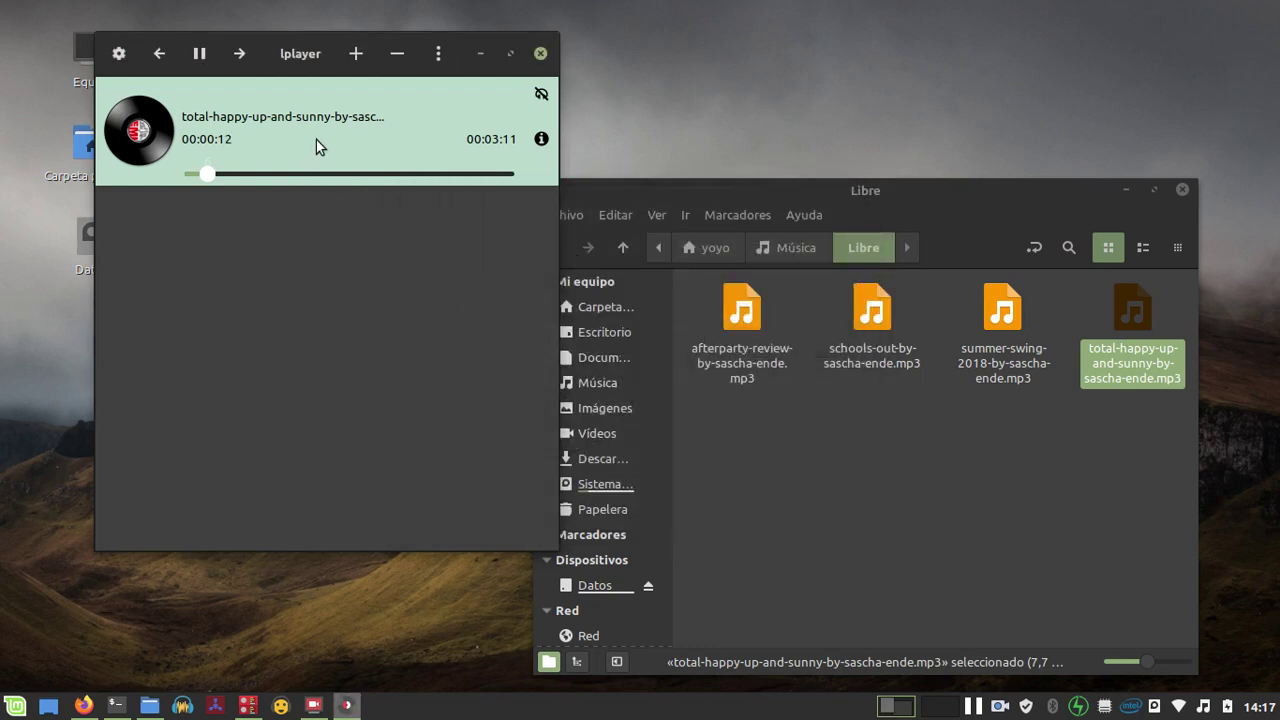
left_click(200, 53)
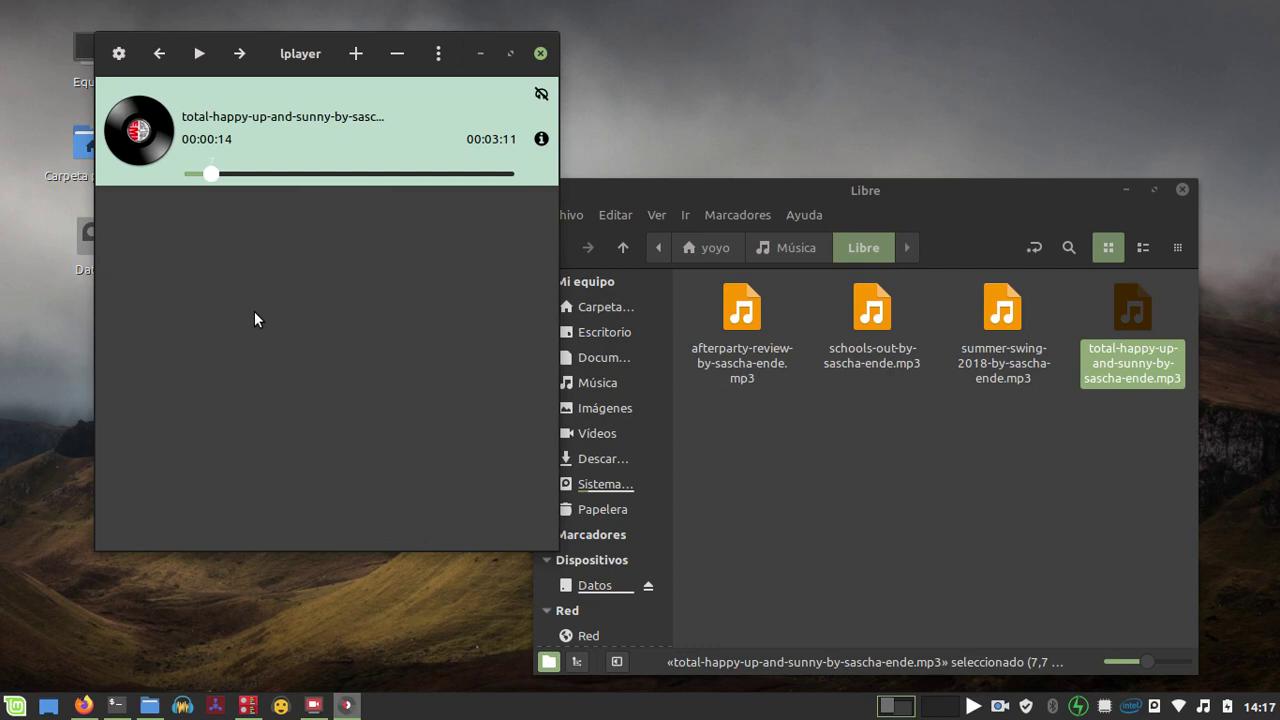
Step: Examine the artist, album, title and year fields in the track's audio information, leaving them as they are
left_click(541, 140)
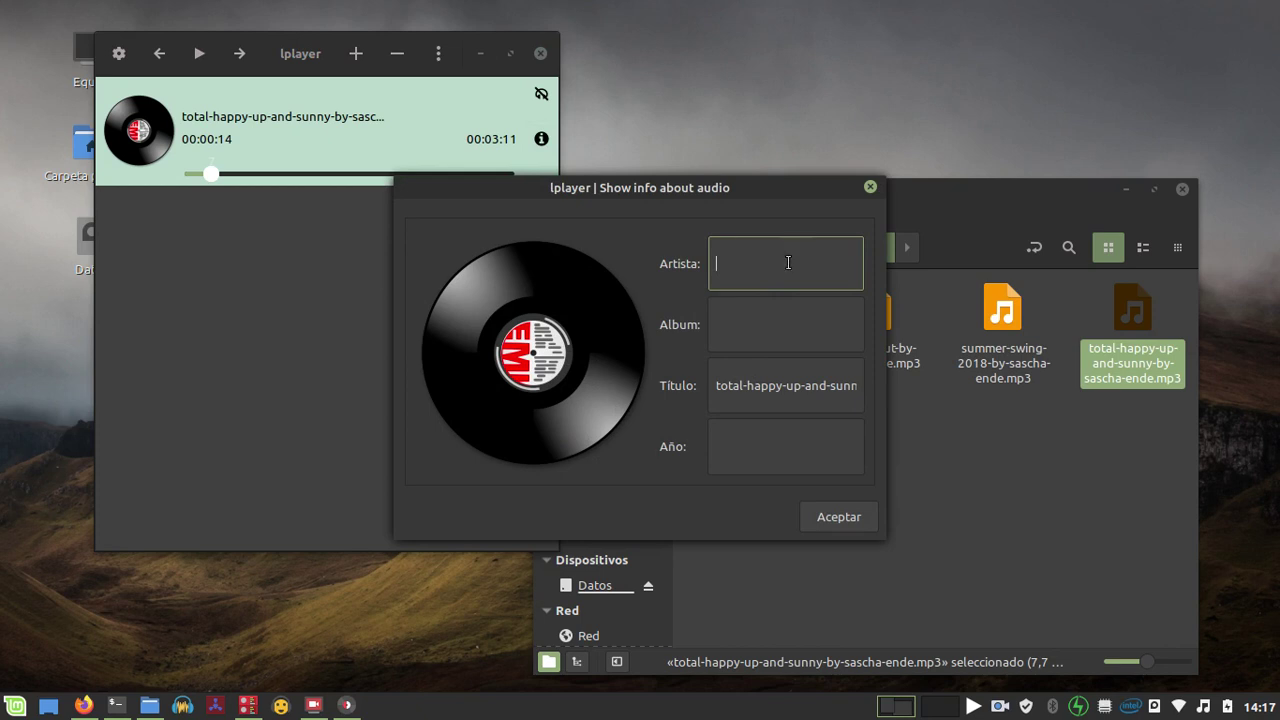
left_click(771, 310)
left_click(769, 267)
left_click(768, 338)
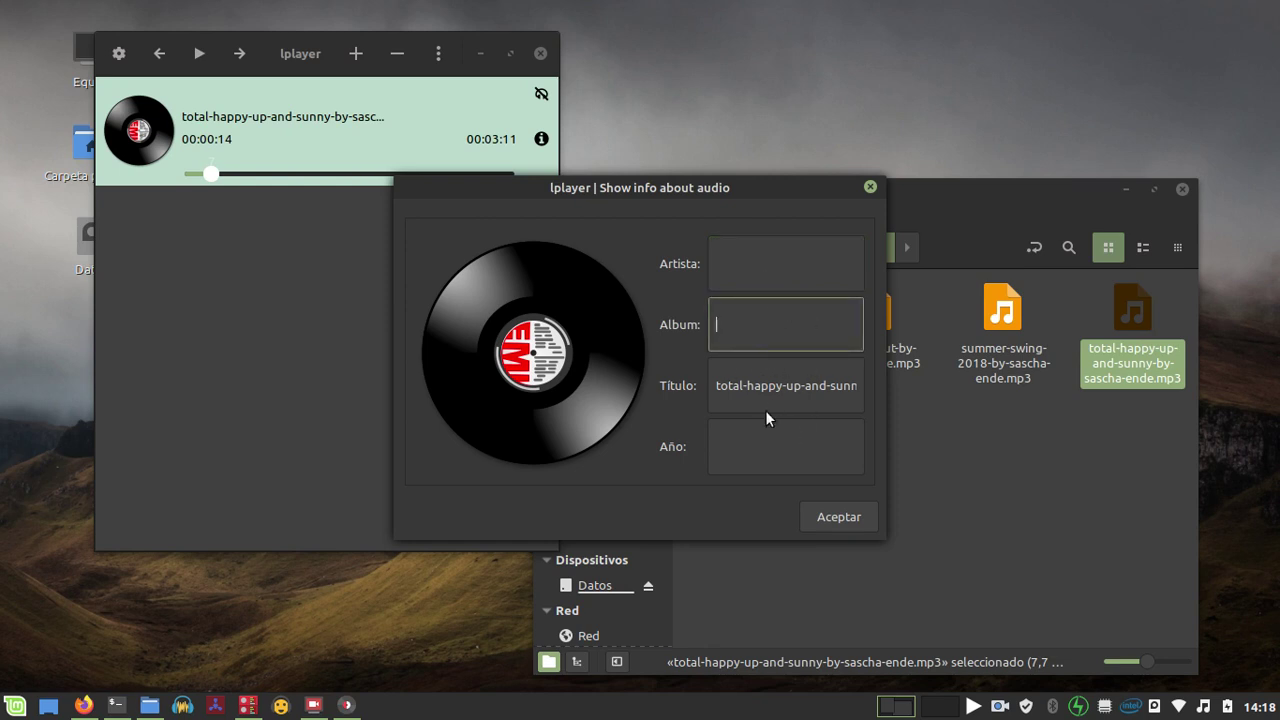
left_click(770, 433)
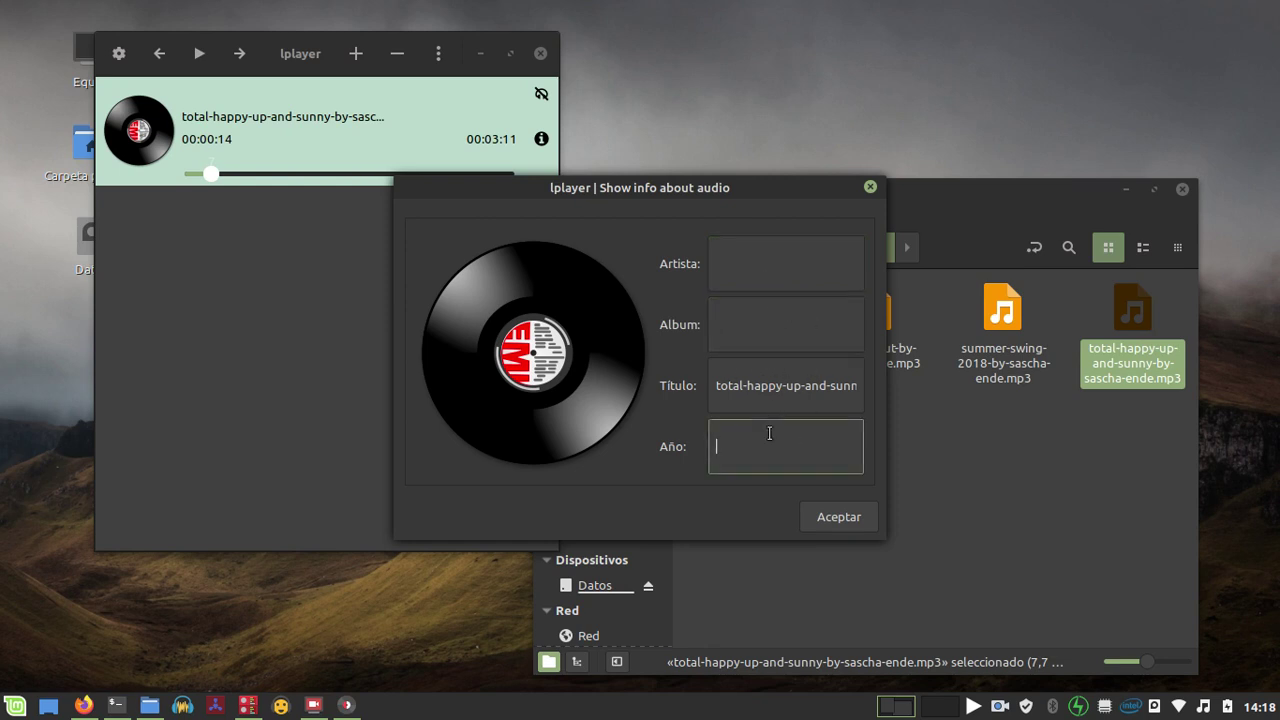
left_click(870, 187)
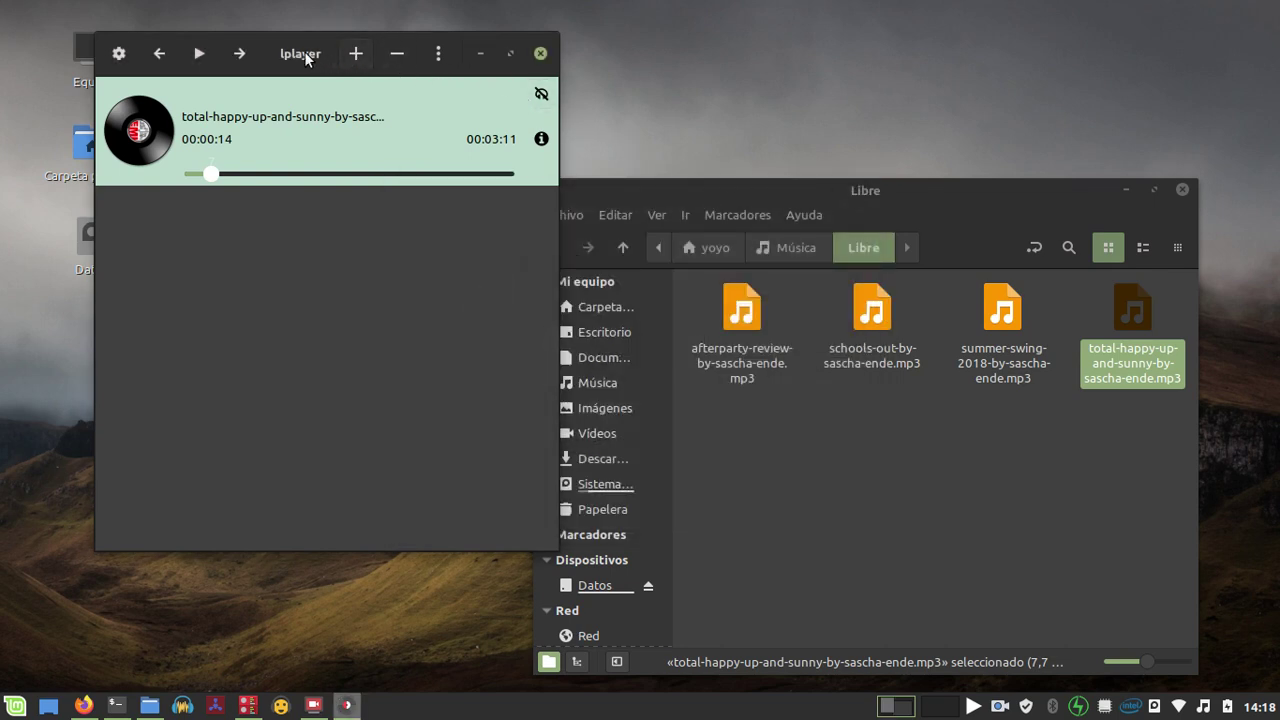
Step: Look over the playback and equalizer settings, then resume the track and toggle its listened mark
left_click(112, 55)
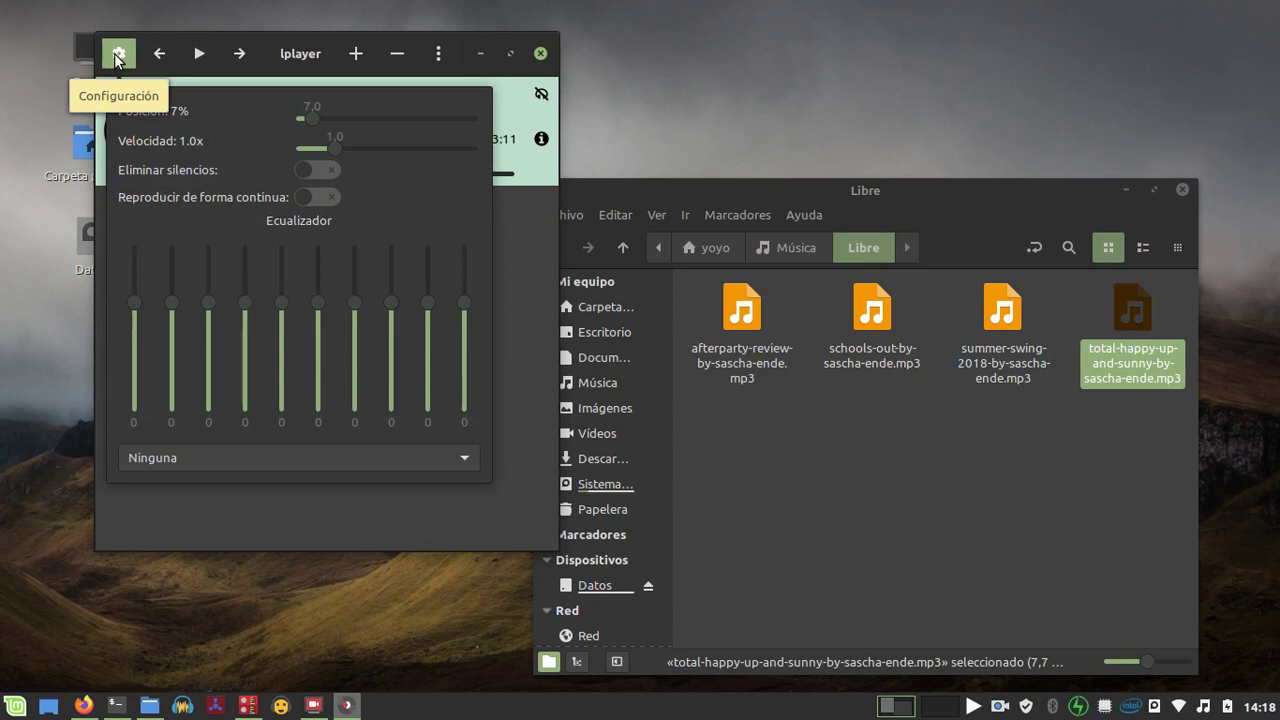
left_click(415, 540)
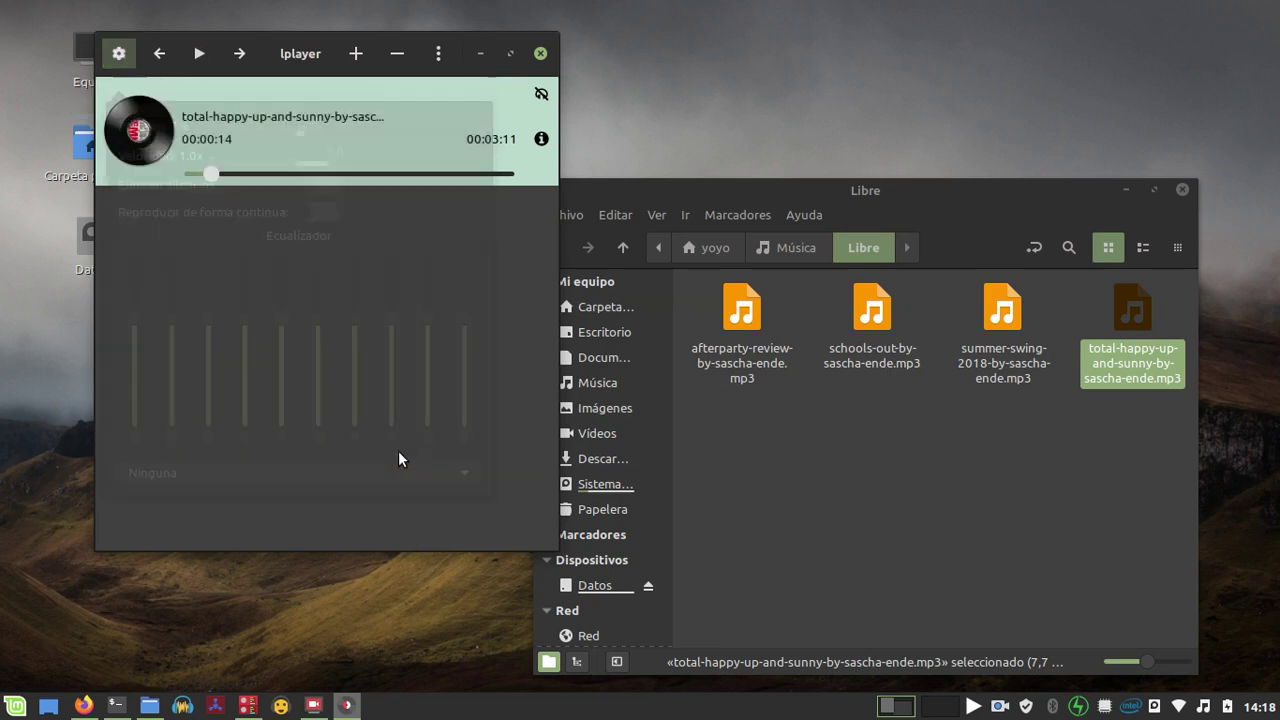
left_click(199, 53)
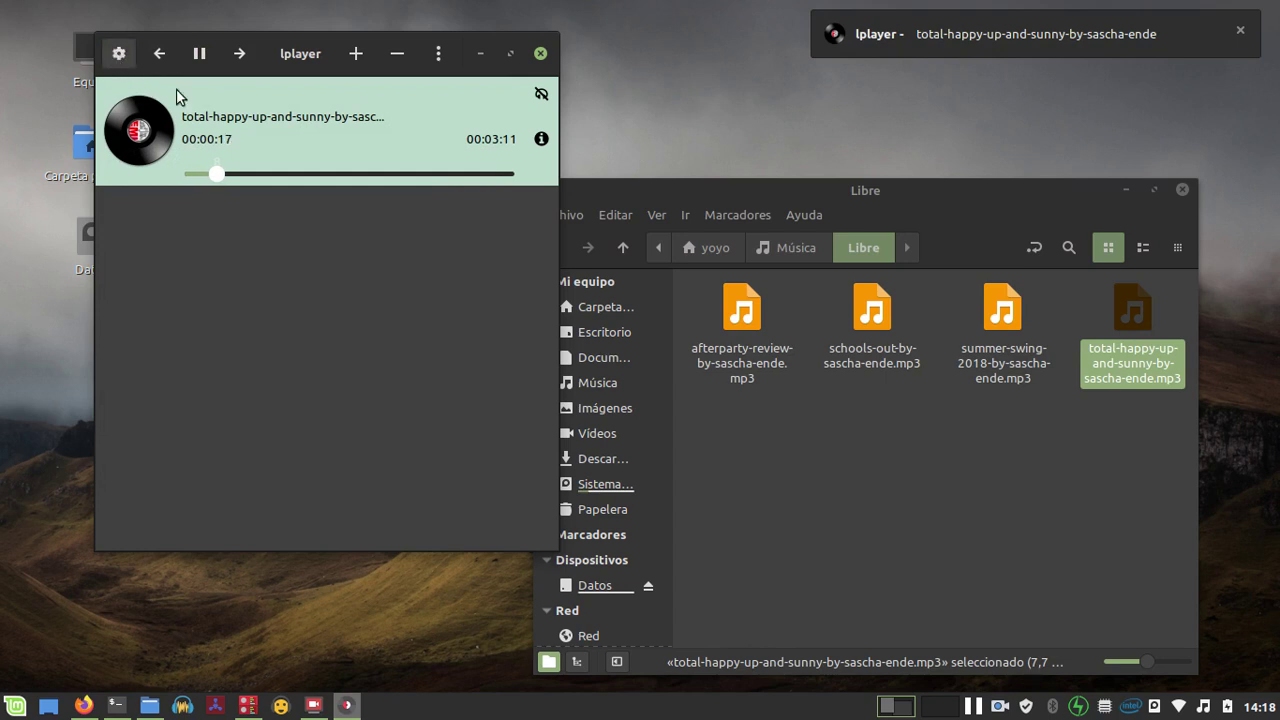
left_click(541, 95)
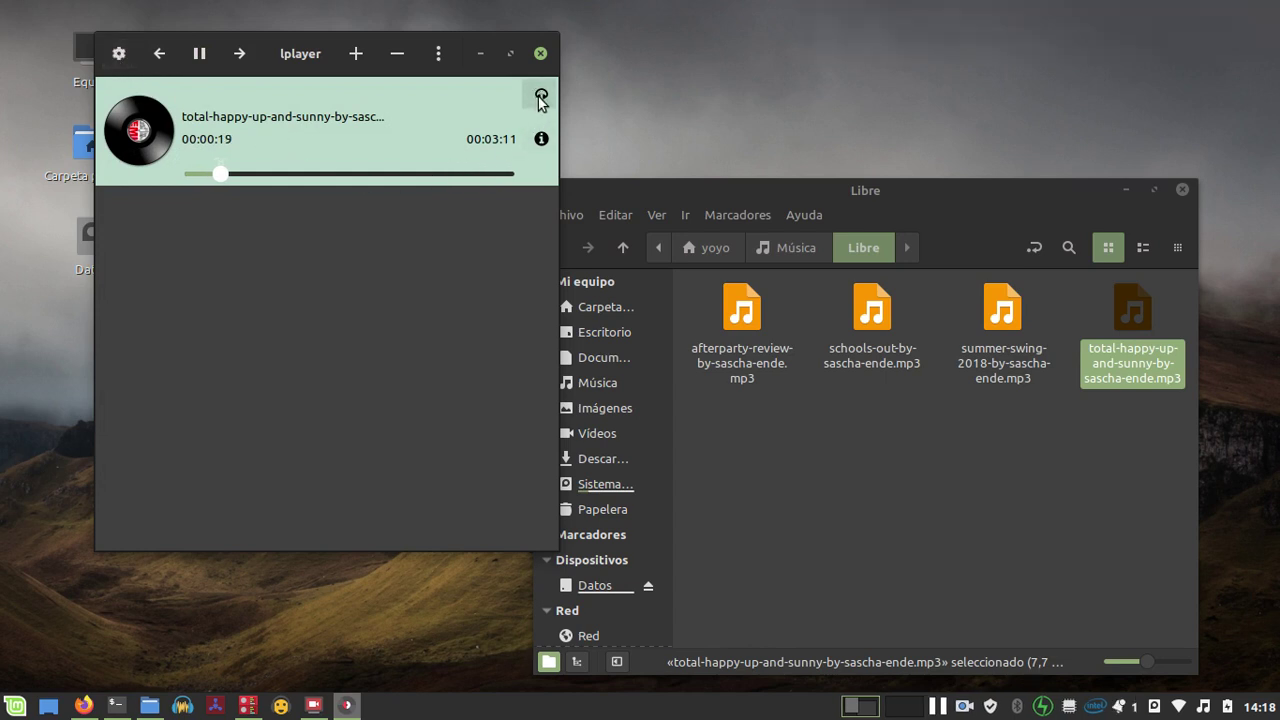
Step: Turn on continuous playback (Reproducir de forma continua) in the player settings
left_click(118, 53)
left_click(252, 455)
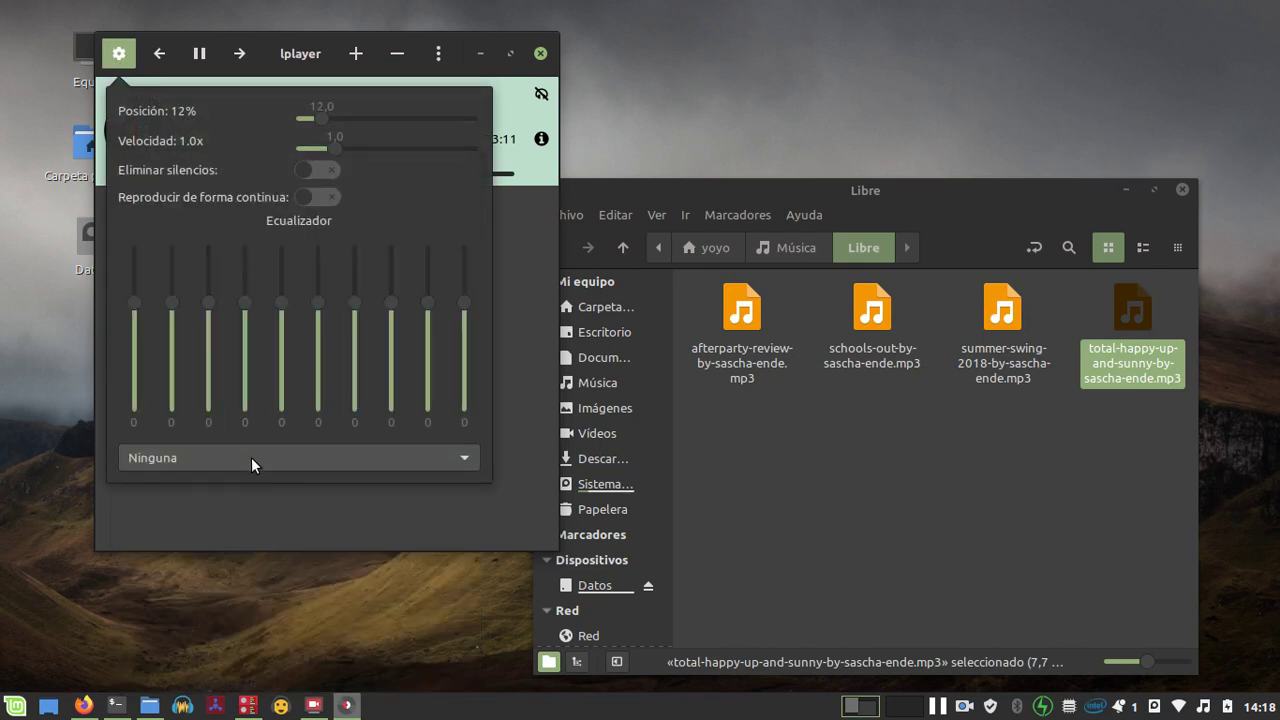
left_click(251, 459)
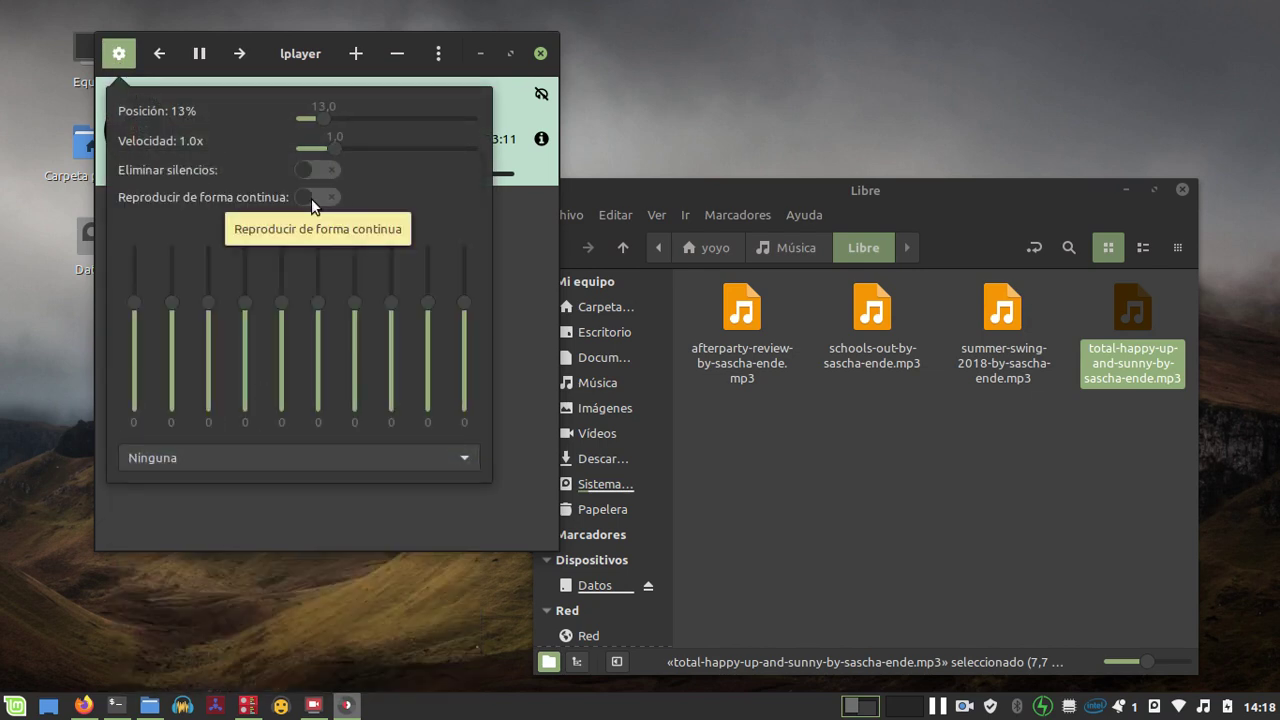
left_click(311, 198)
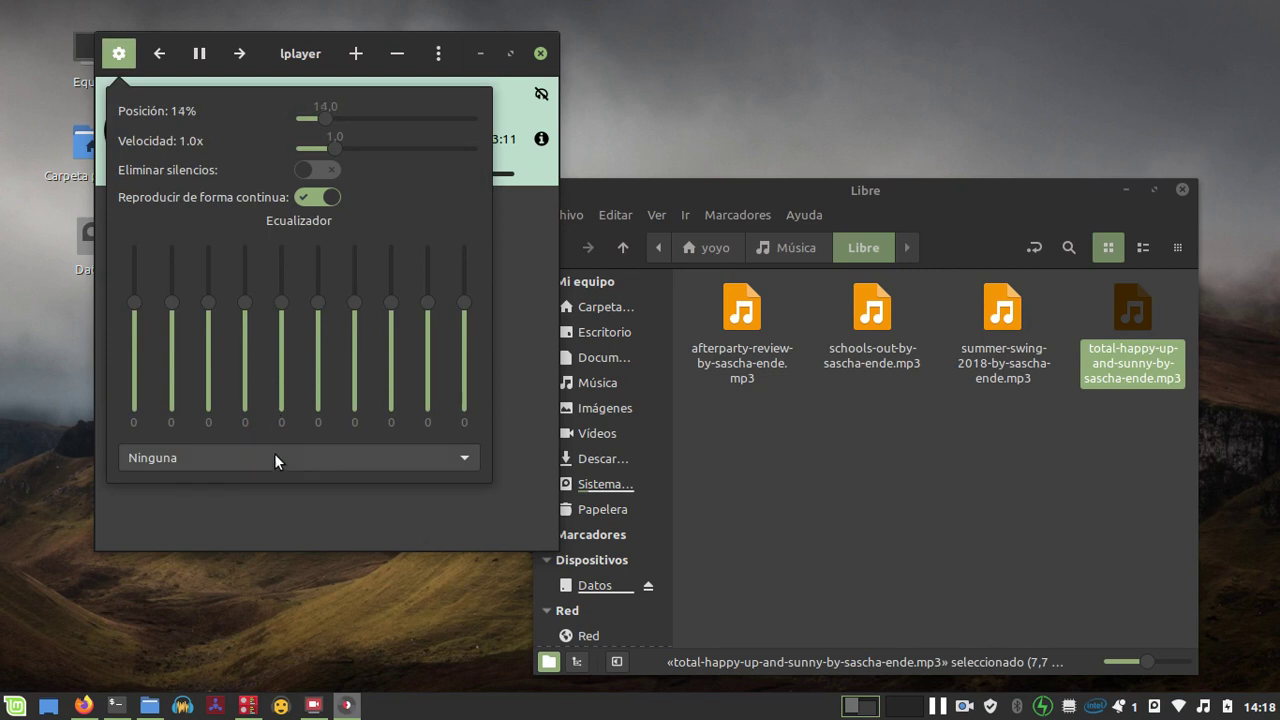
Step: Choose the Classical equalizer preset and replace it with Dance
left_click(240, 455)
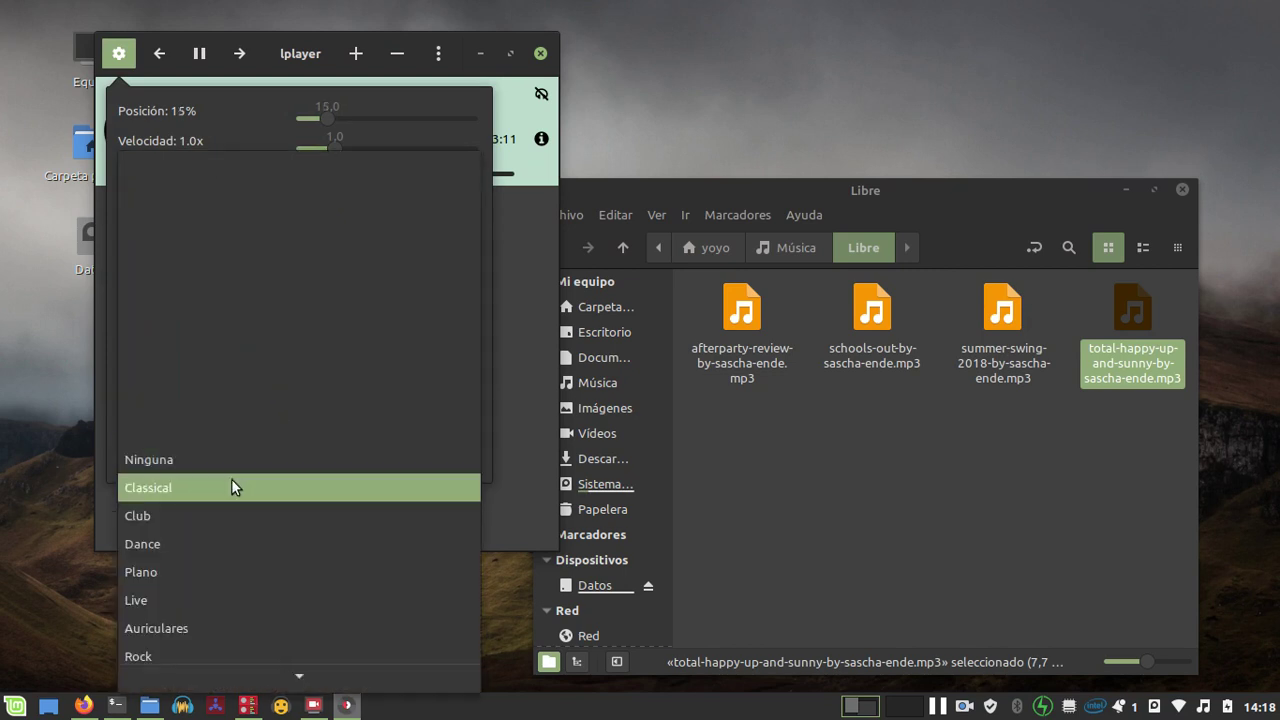
left_click(231, 479)
left_click(223, 457)
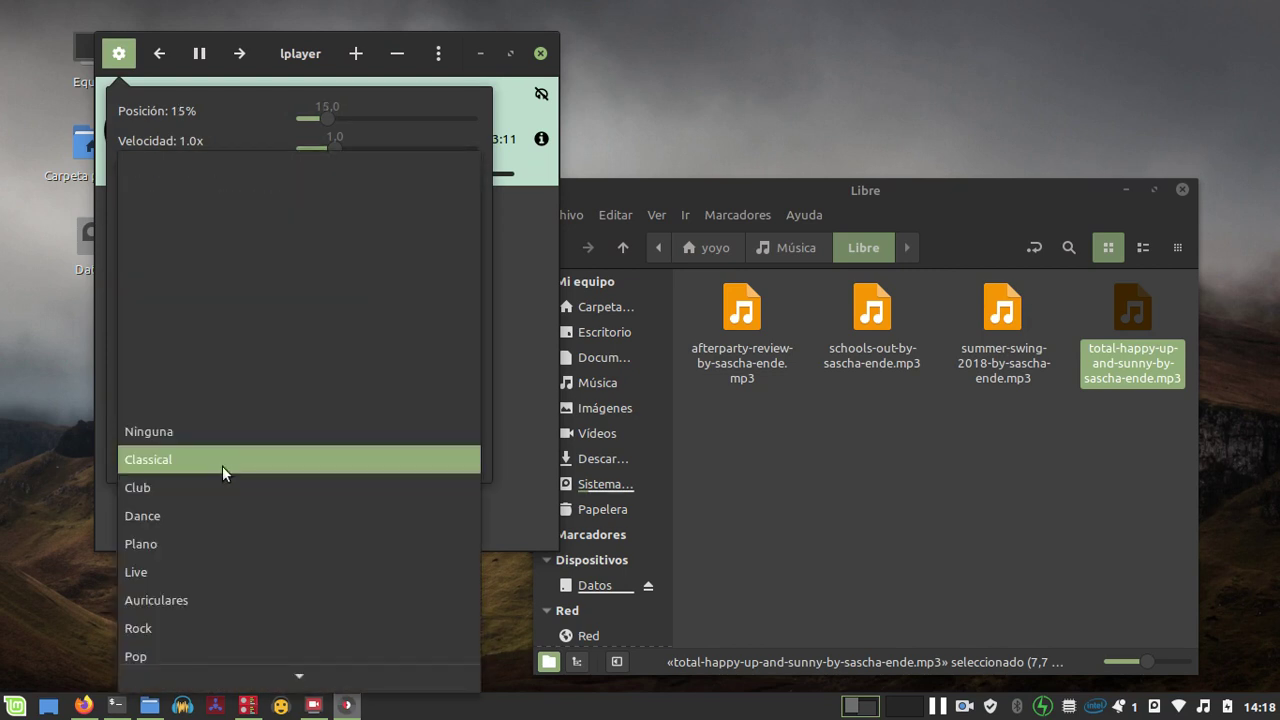
left_click(223, 517)
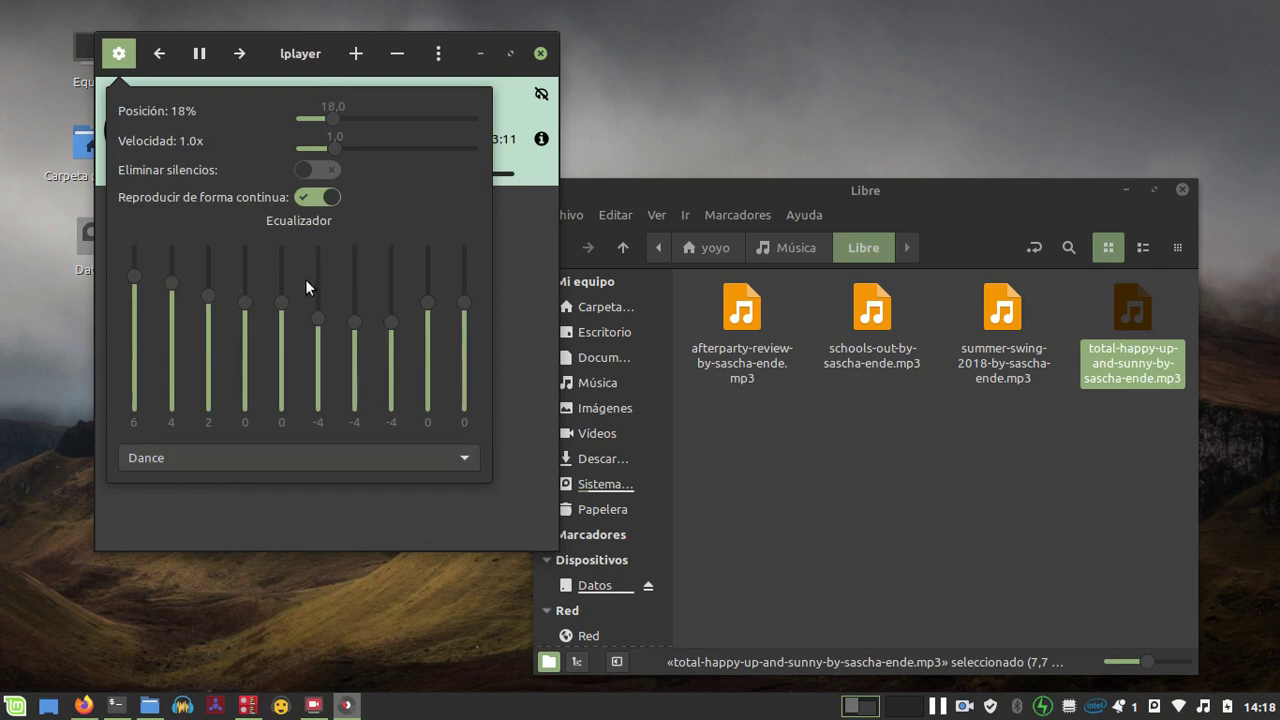
Step: Try the Pop equalizer preset and switch back to Dance
left_click(194, 460)
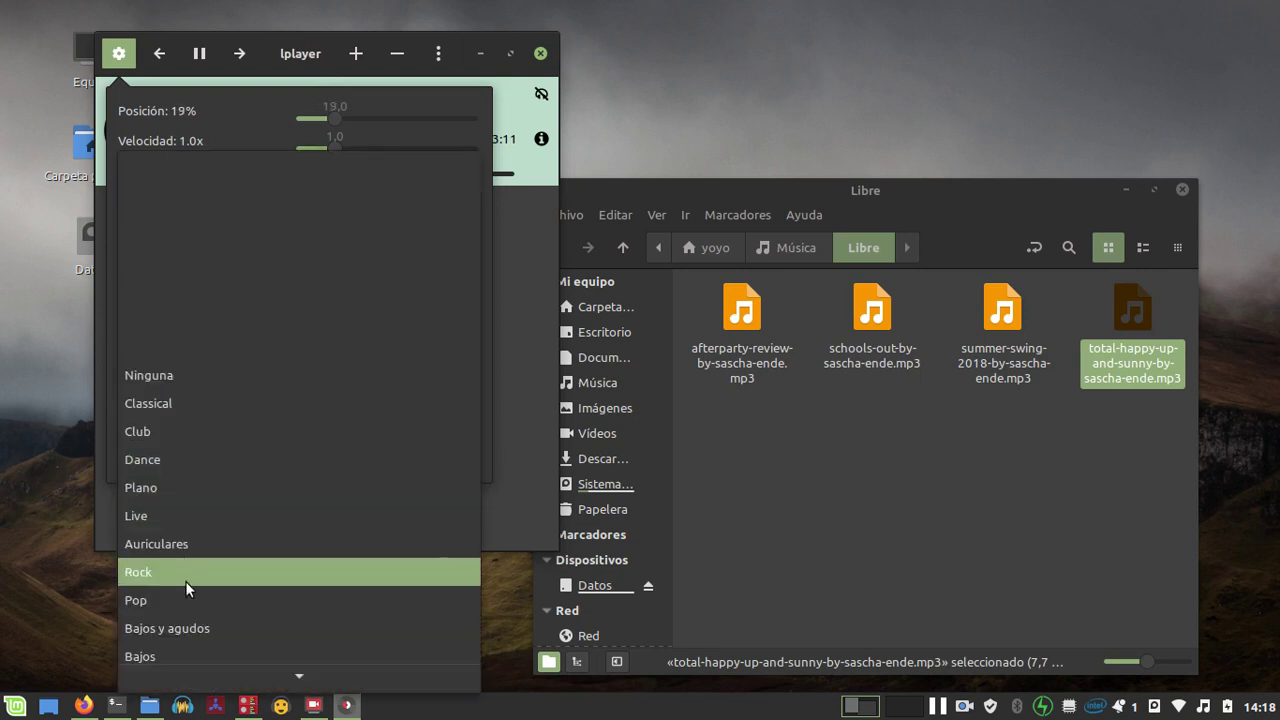
left_click(188, 597)
left_click(186, 458)
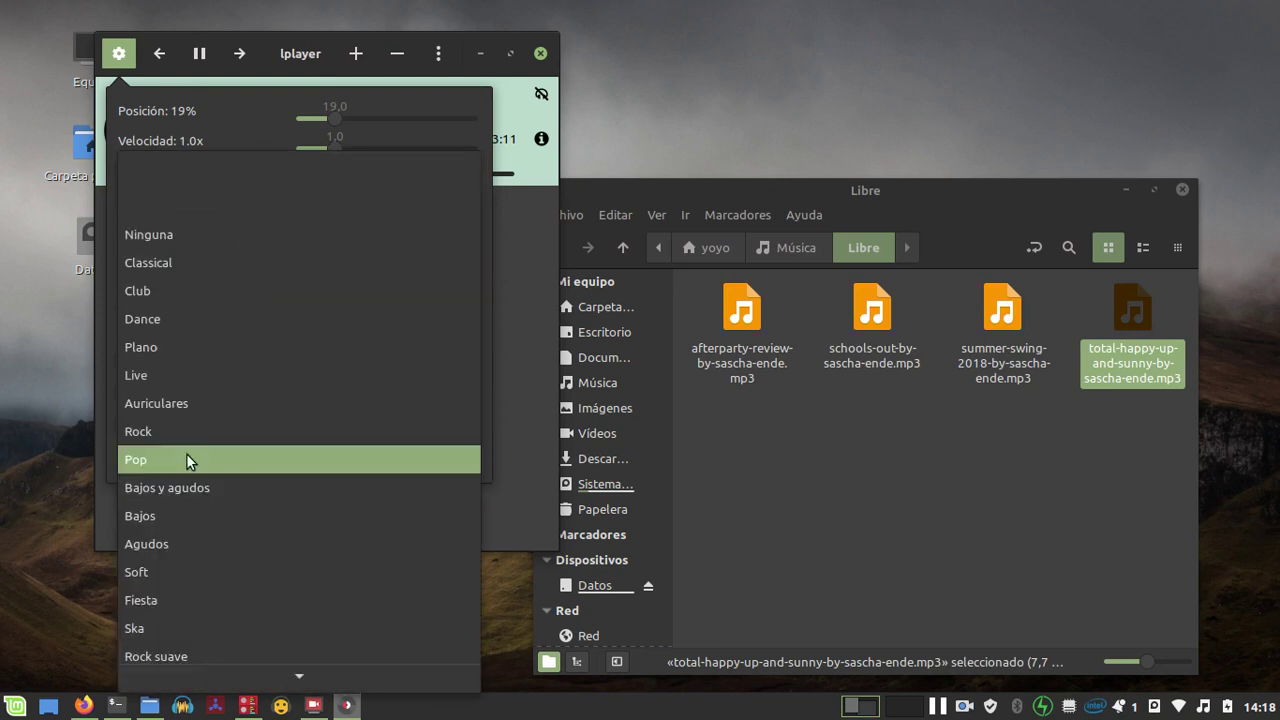
left_click(177, 329)
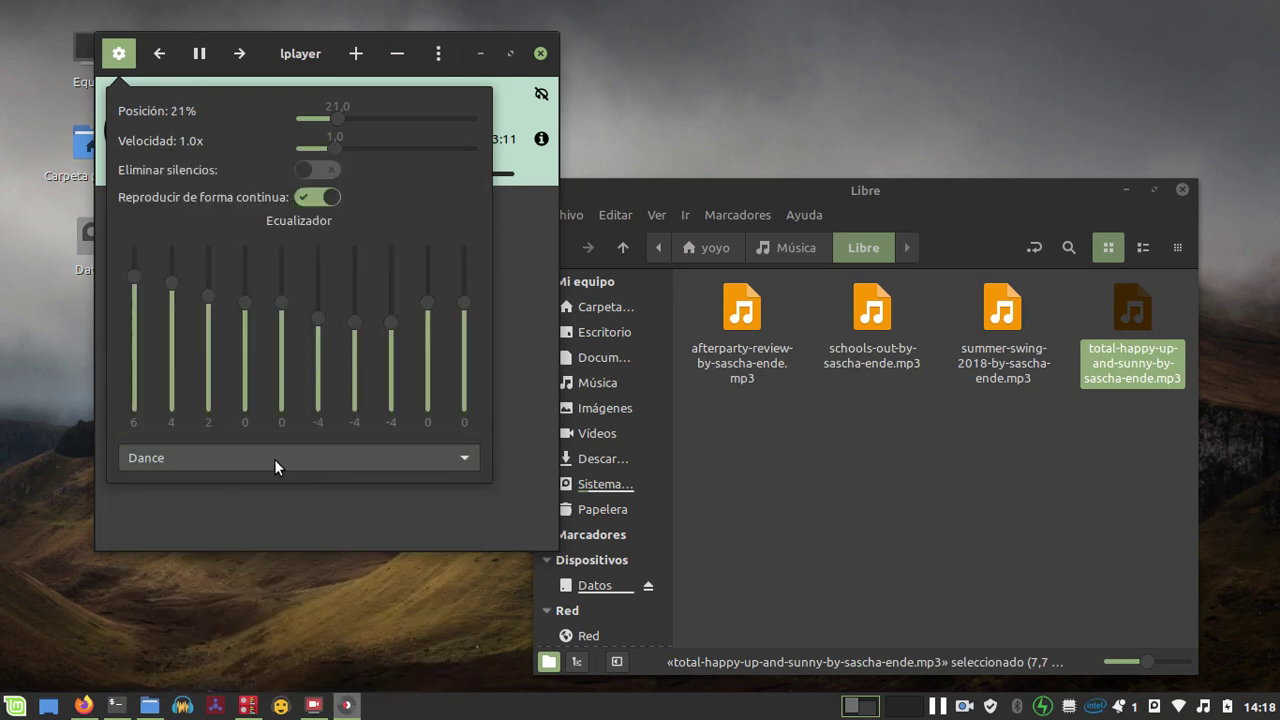
Step: Turn off continuous playback, close the player settings, and pause the track
left_click(308, 196)
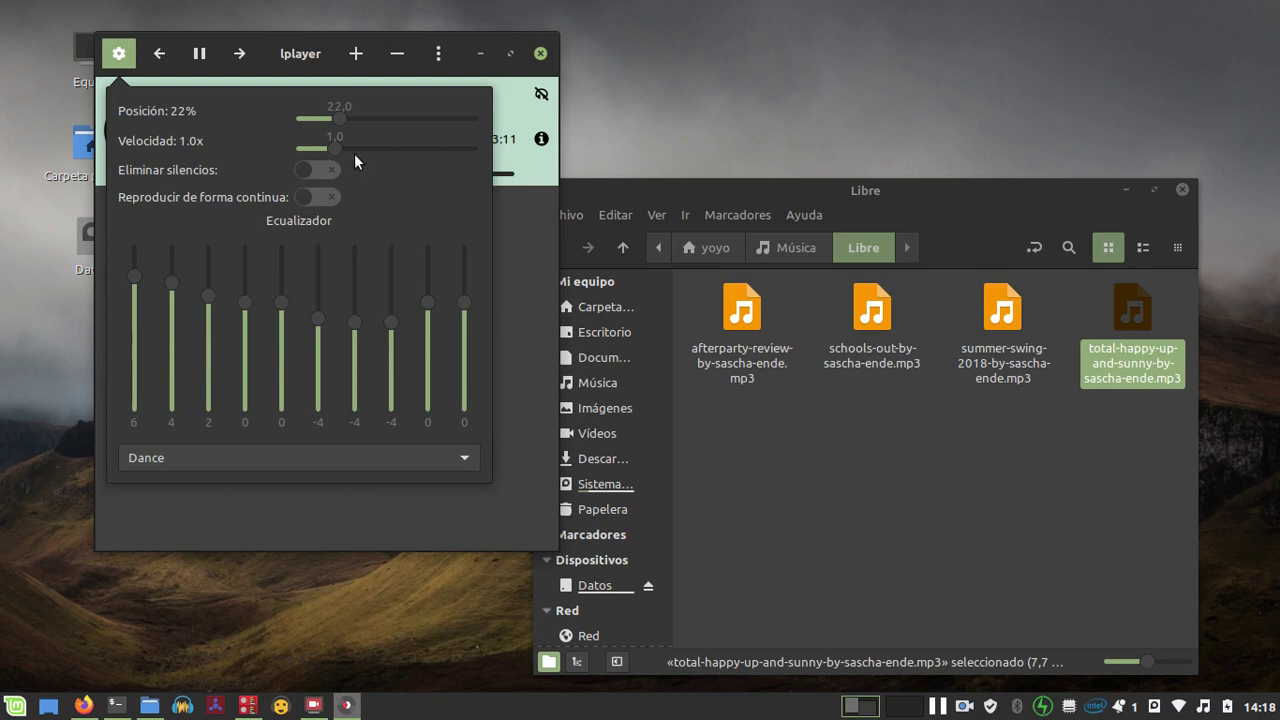
left_click(479, 36)
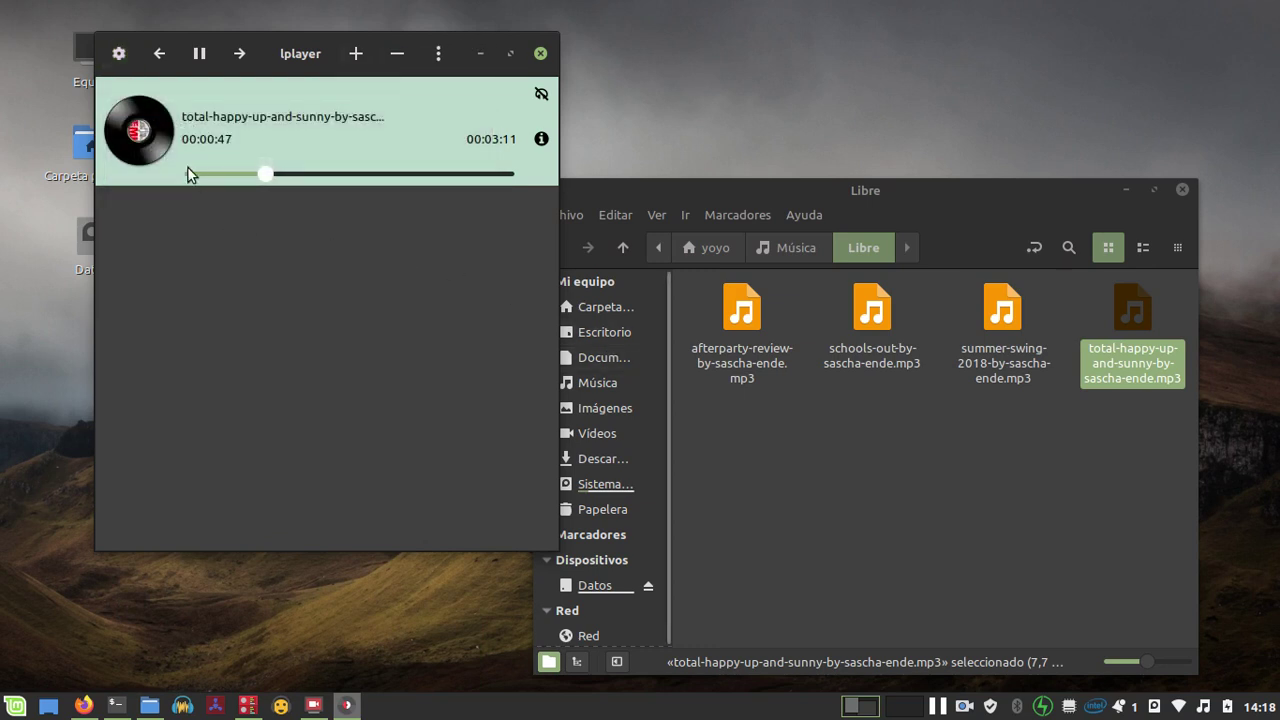
left_click(199, 53)
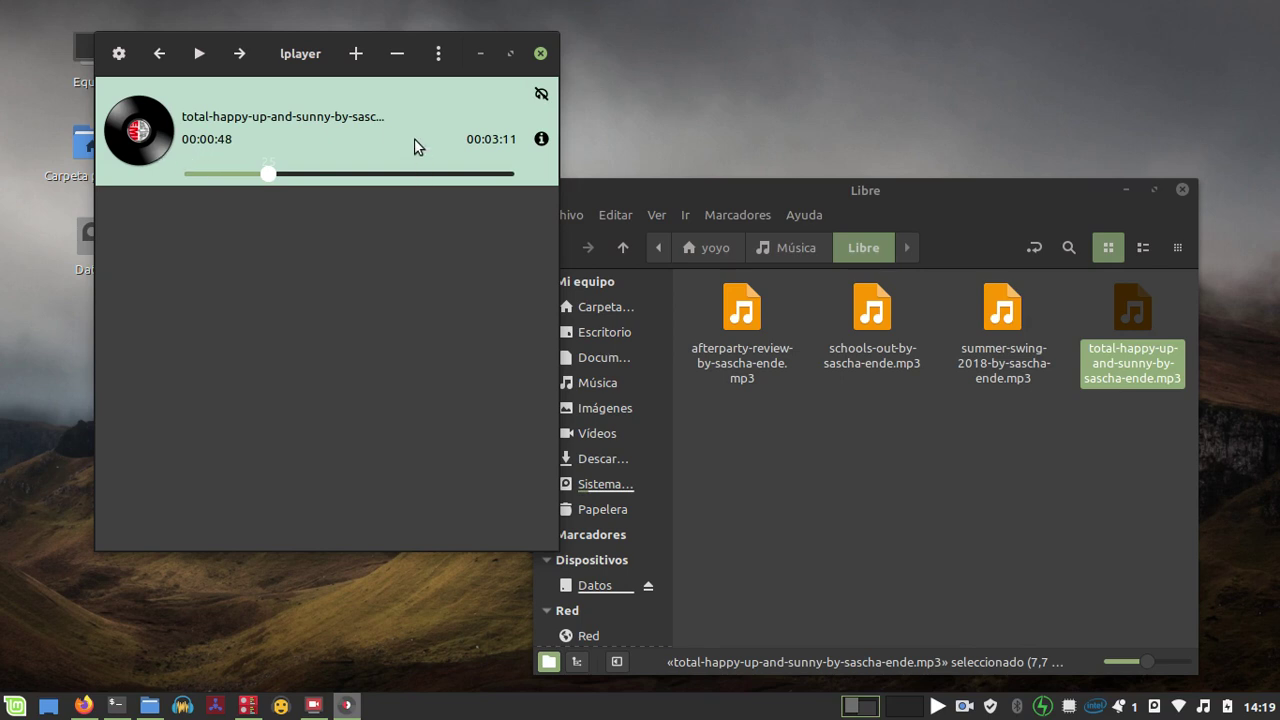
Step: Resume the track, toggle its listened mark on and off repeatedly, and pause playback again
left_click(199, 53)
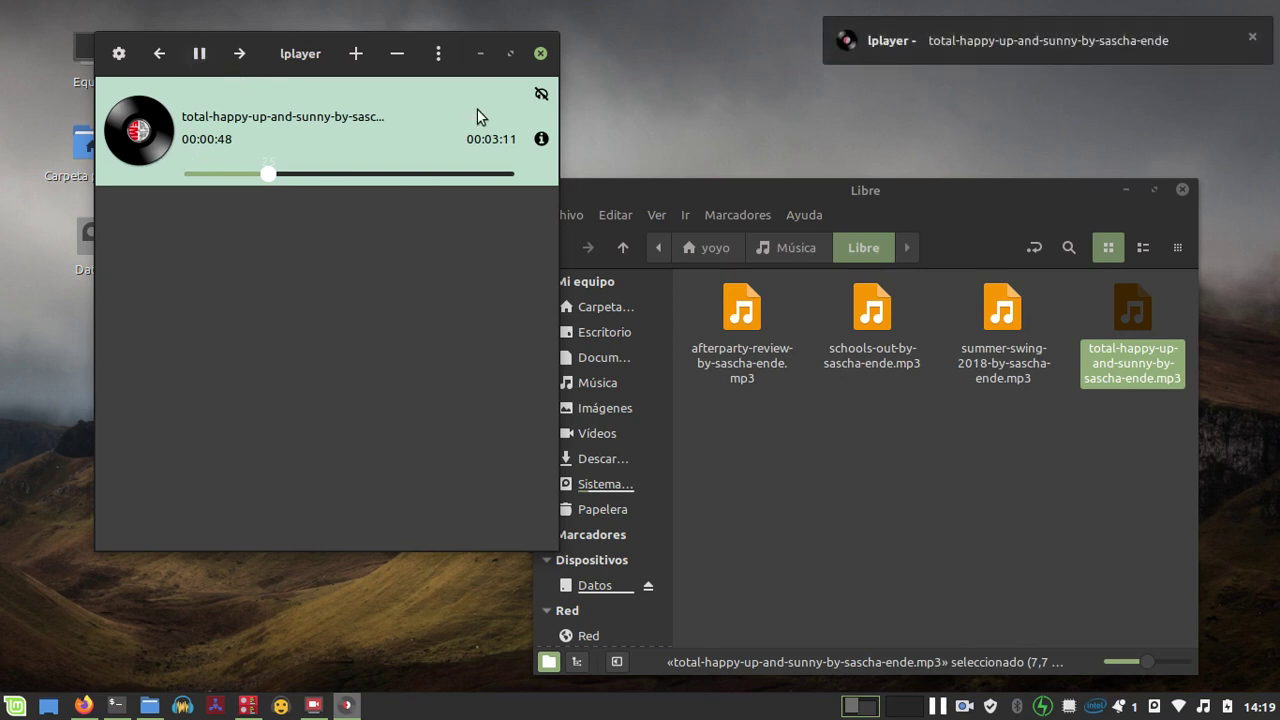
left_click(545, 98)
left_click(540, 98)
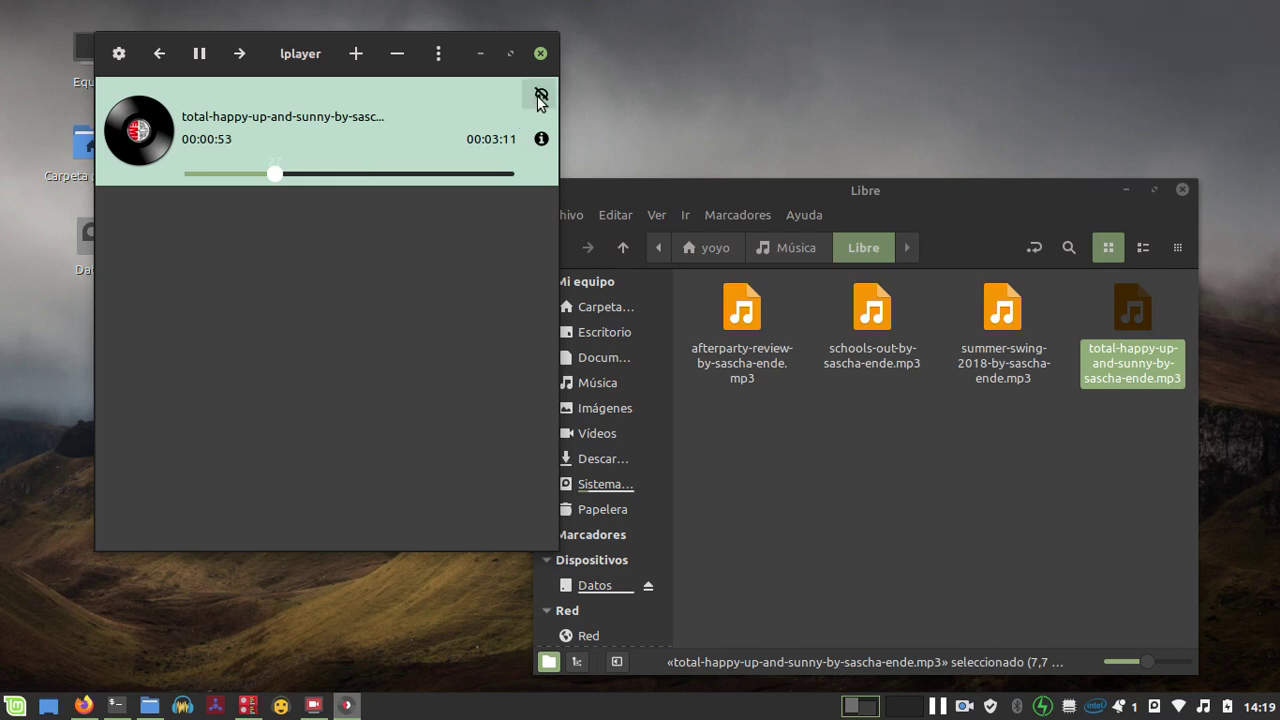
left_click(540, 98)
left_click(540, 98)
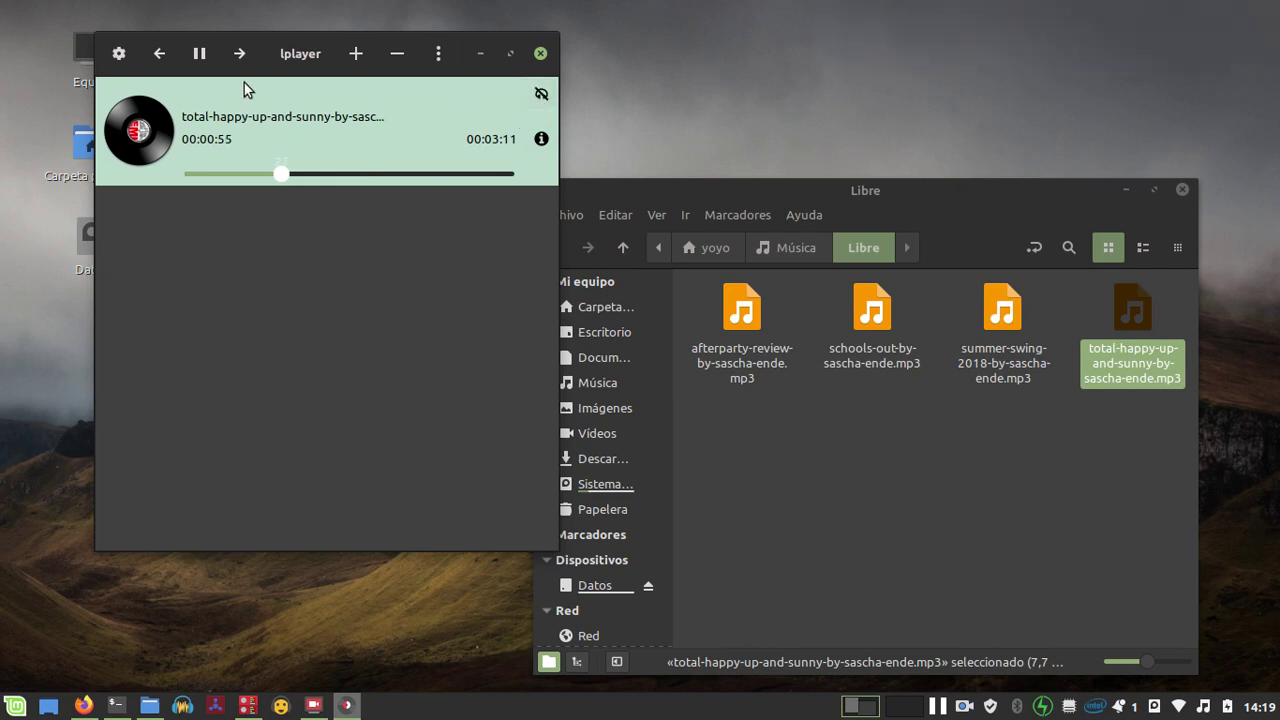
left_click(199, 53)
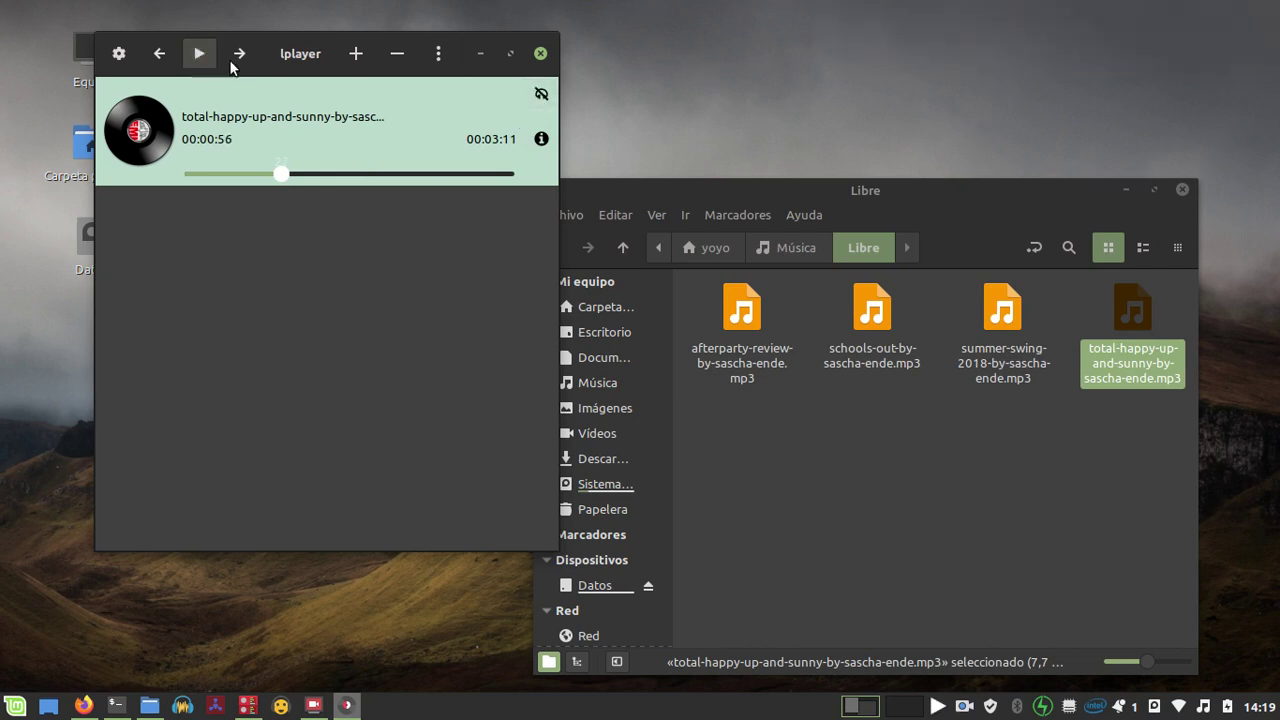
Step: Minimize the Libre folder window and view lplayer's playback controls in the system sound applet
left_click(445, 62)
left_click(306, 366)
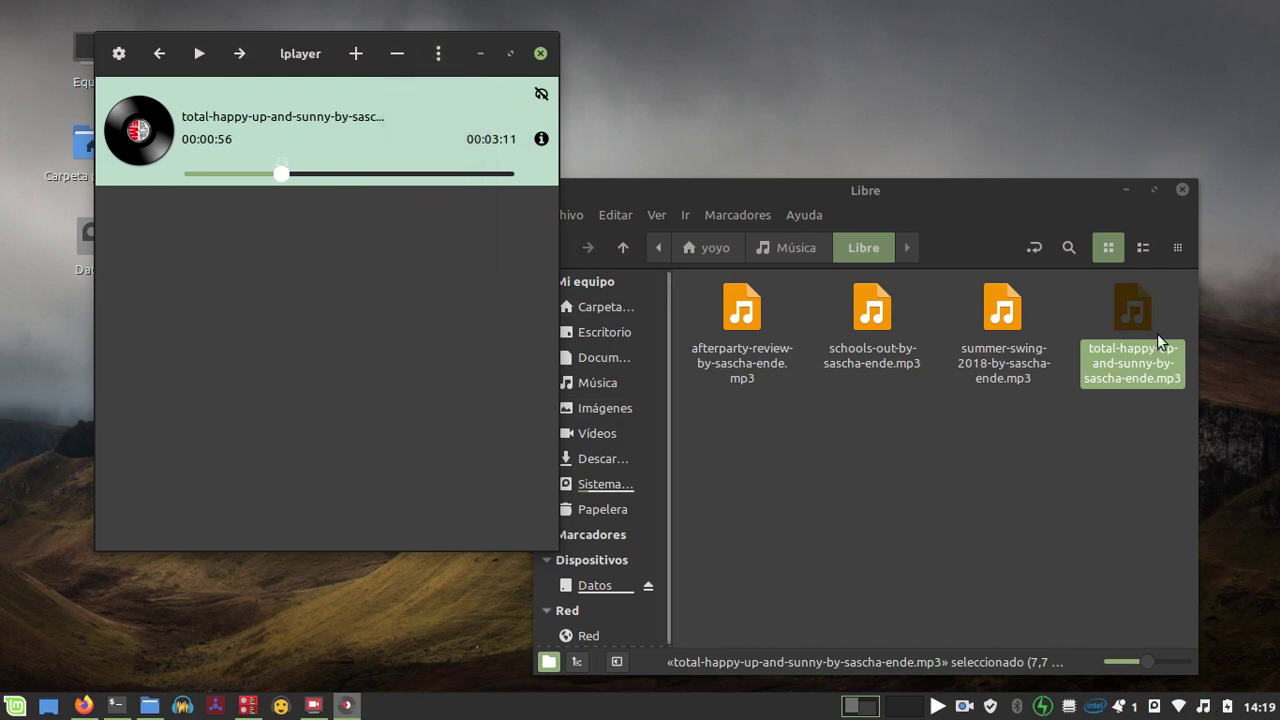
left_click(1126, 190)
left_click(1203, 706)
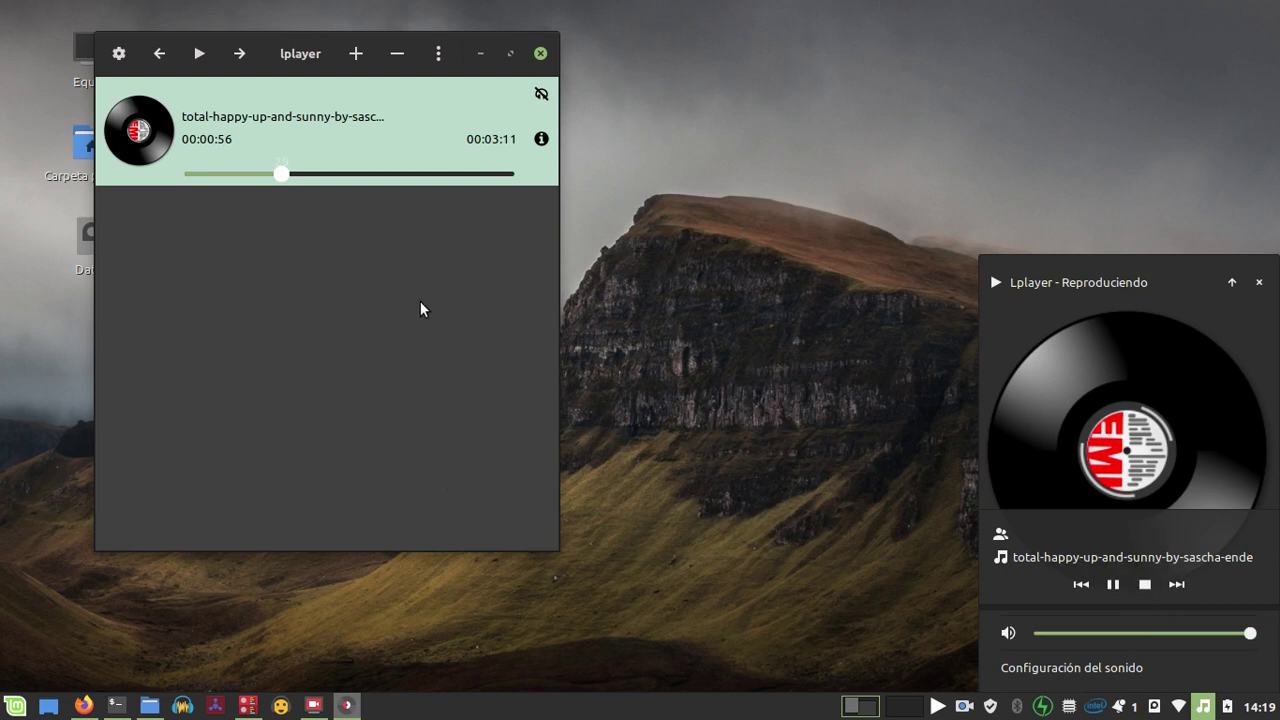
left_click(387, 243)
Step: Review the list of equalizer presets in the player settings, keeping Dance, and close the settings
left_click(120, 54)
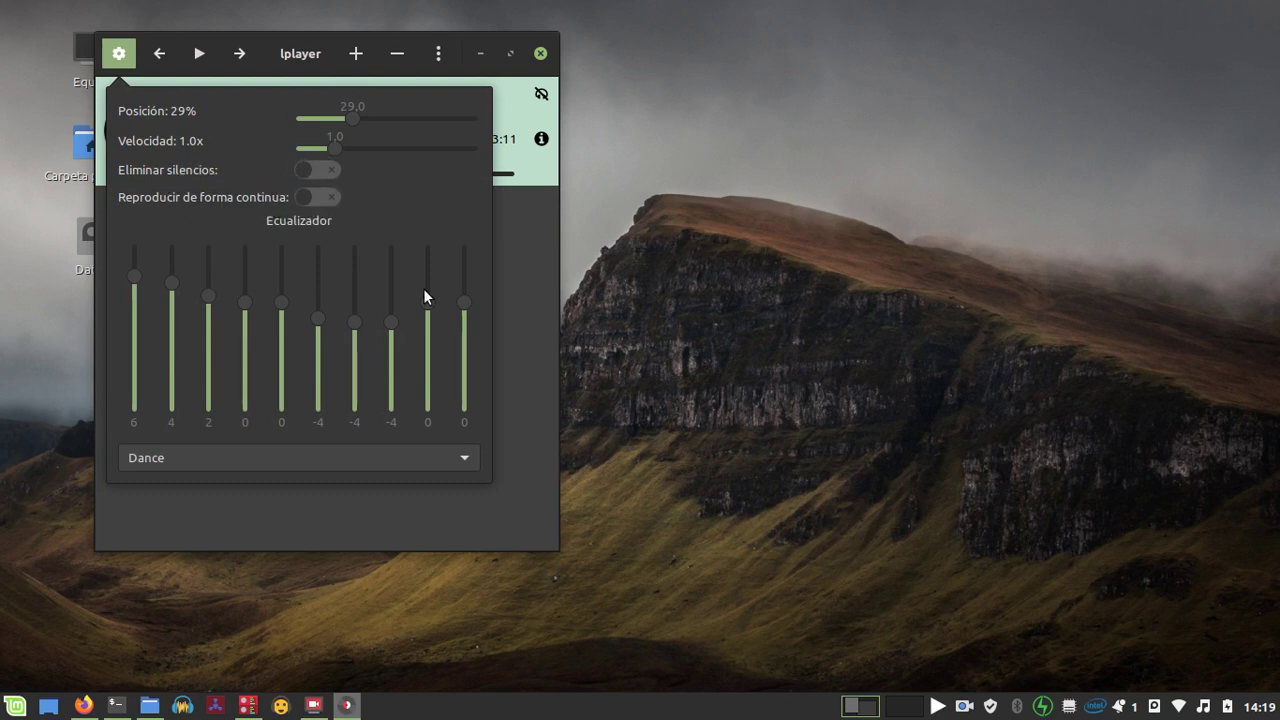
left_click(353, 463)
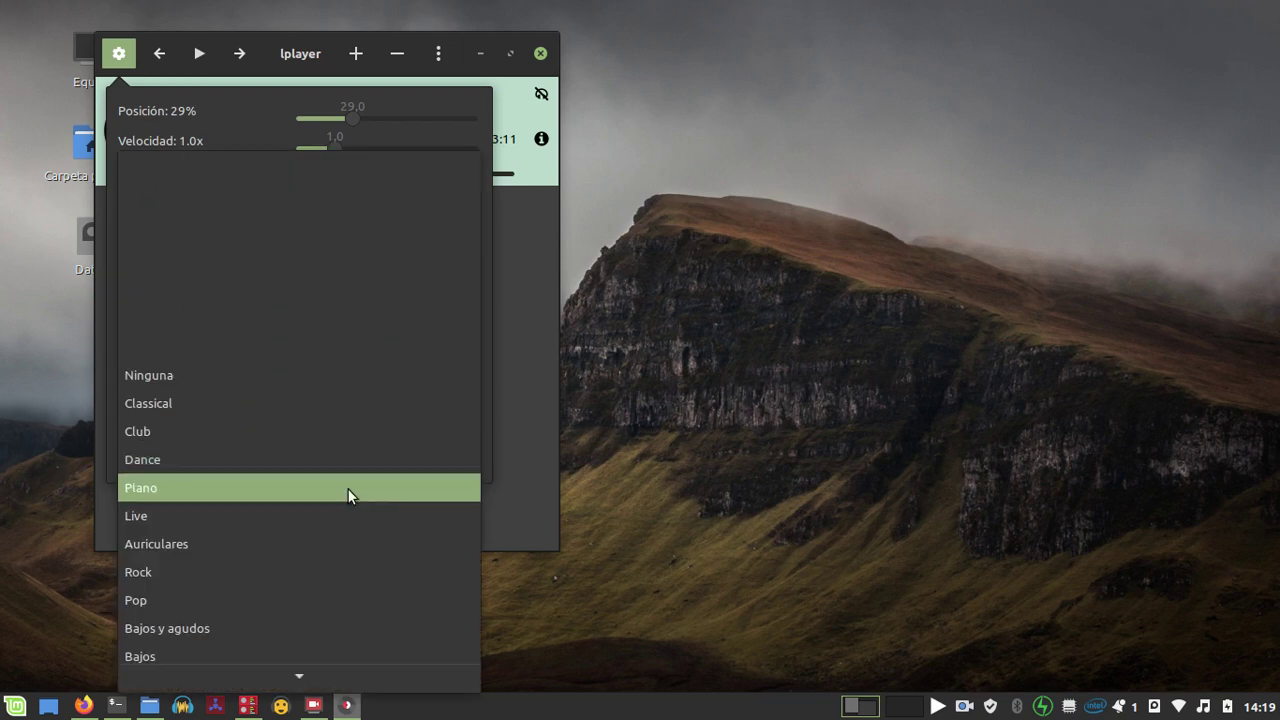
left_click(533, 286)
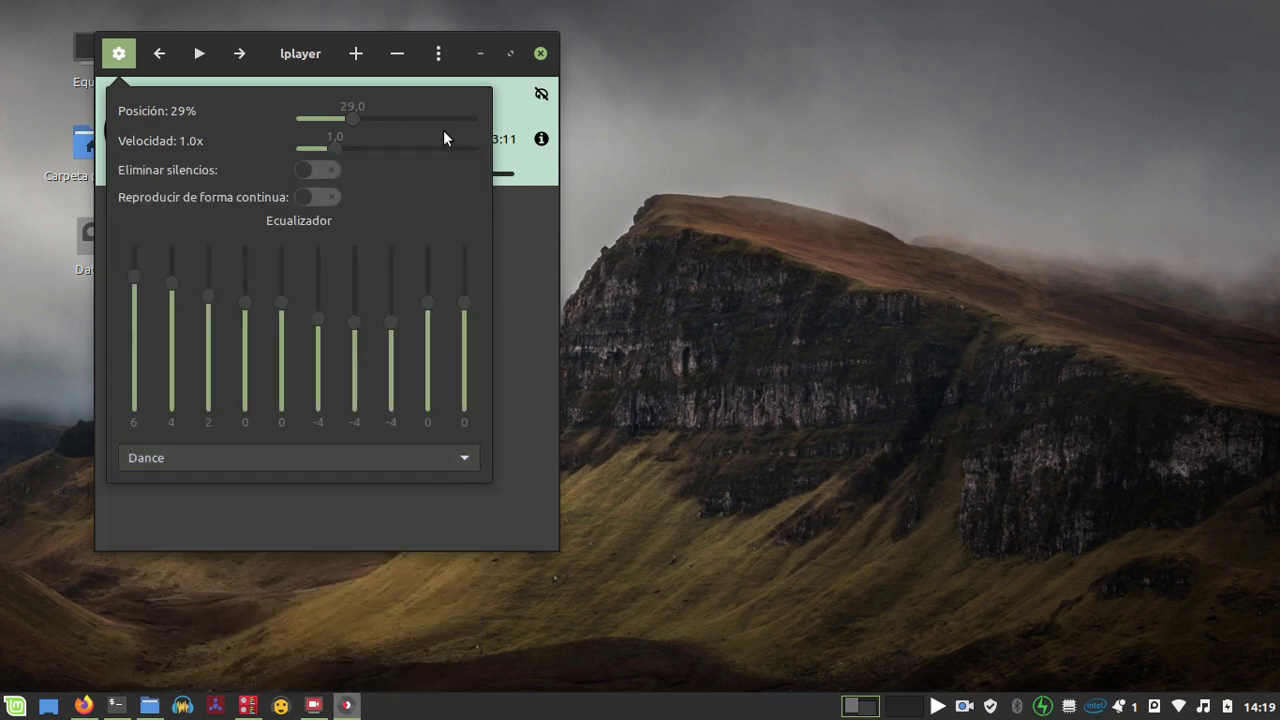
left_click(324, 40)
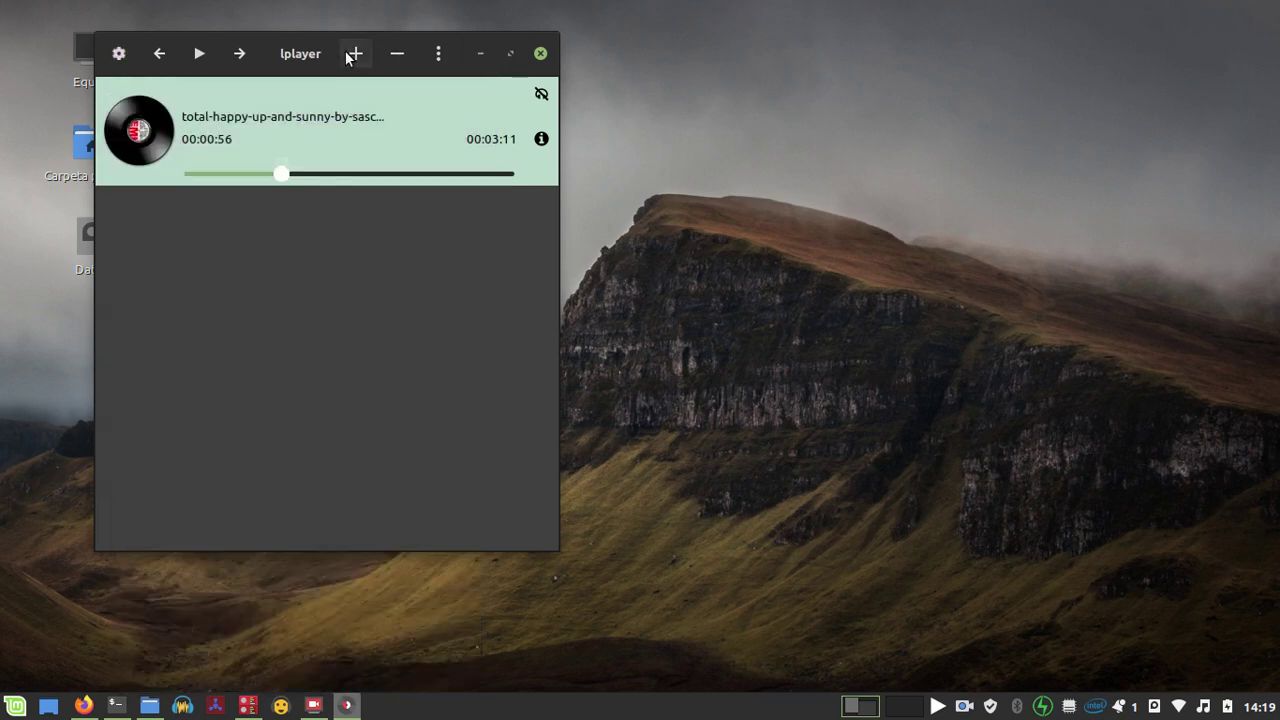
Step: Add the schools-out MP3 from the Música/Libre folder to the playlist using the audio file chooser
left_click(355, 52)
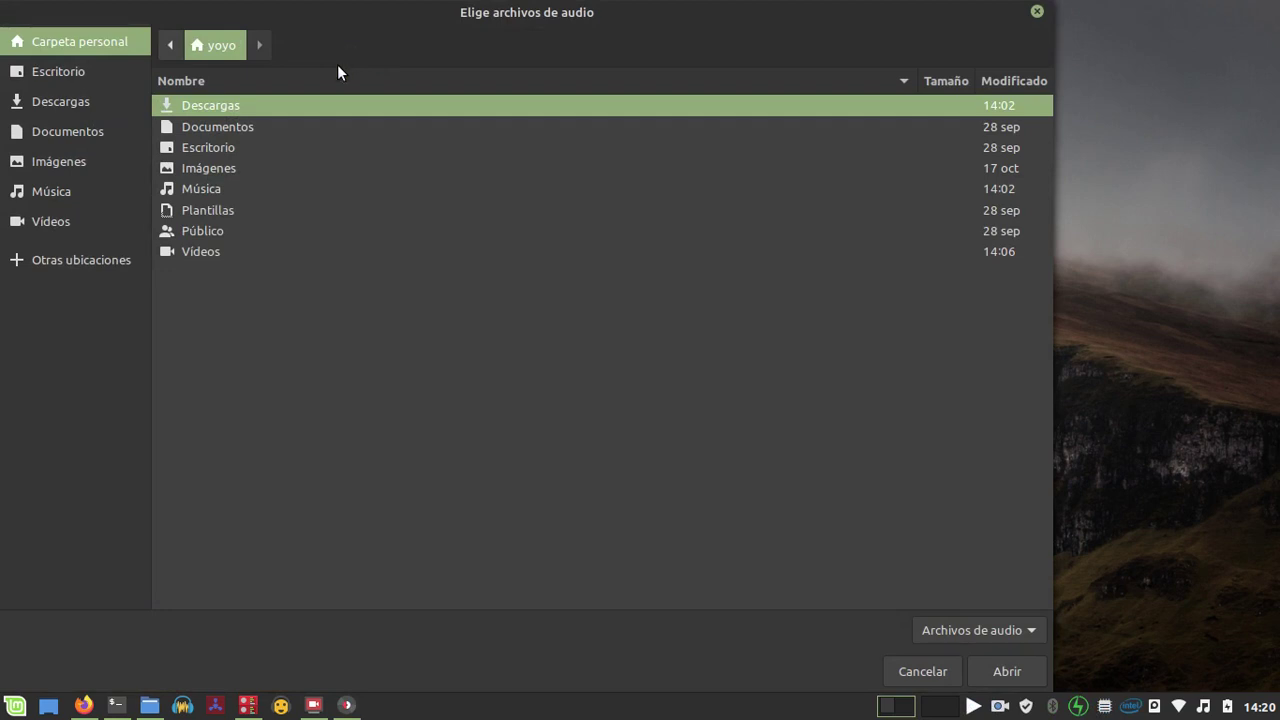
left_click(220, 189)
double_click(220, 189)
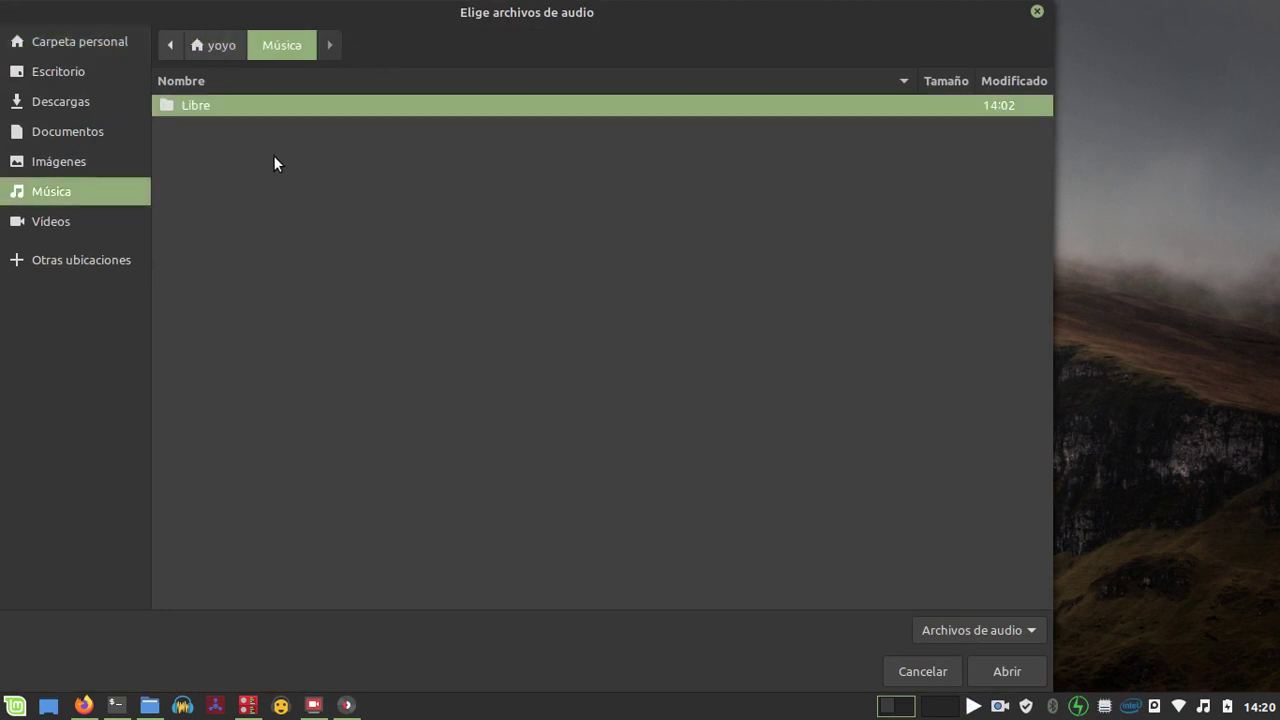
left_click(1010, 673)
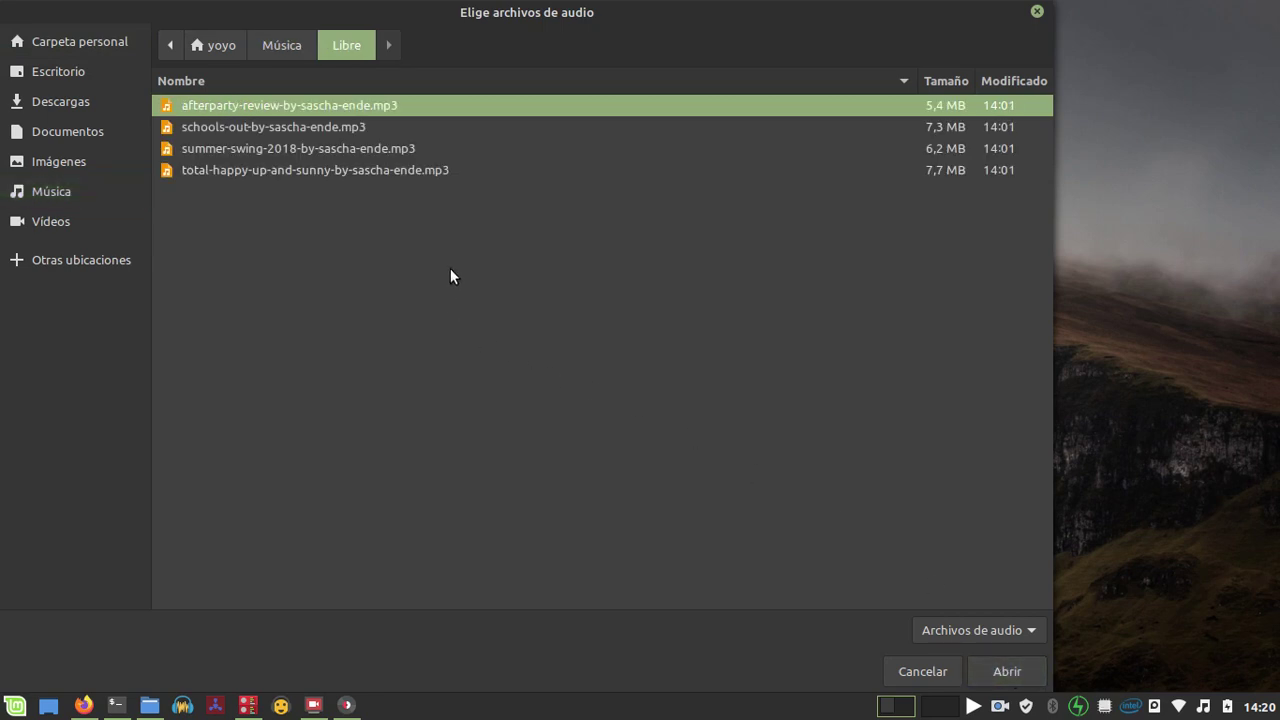
left_click(305, 126)
left_click(1006, 673)
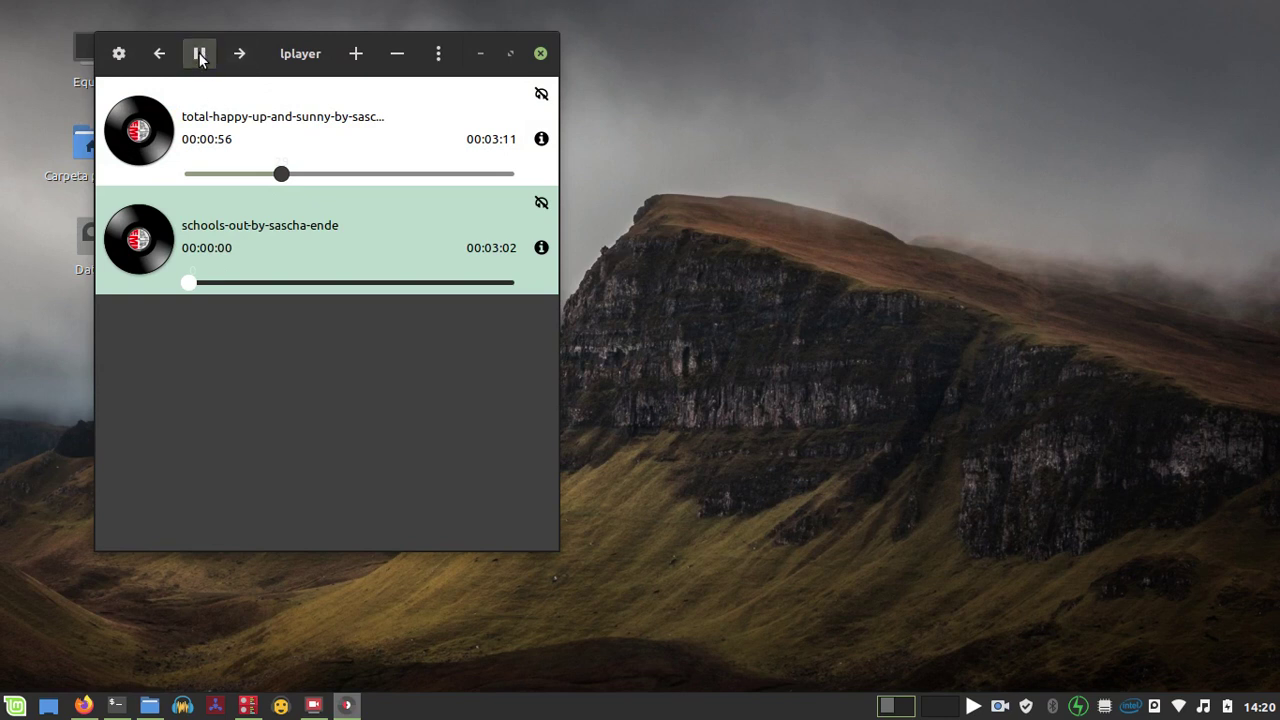
Step: Switch the selection between the two playlist tracks and view the options in lplayer's tray menu
left_click(220, 143)
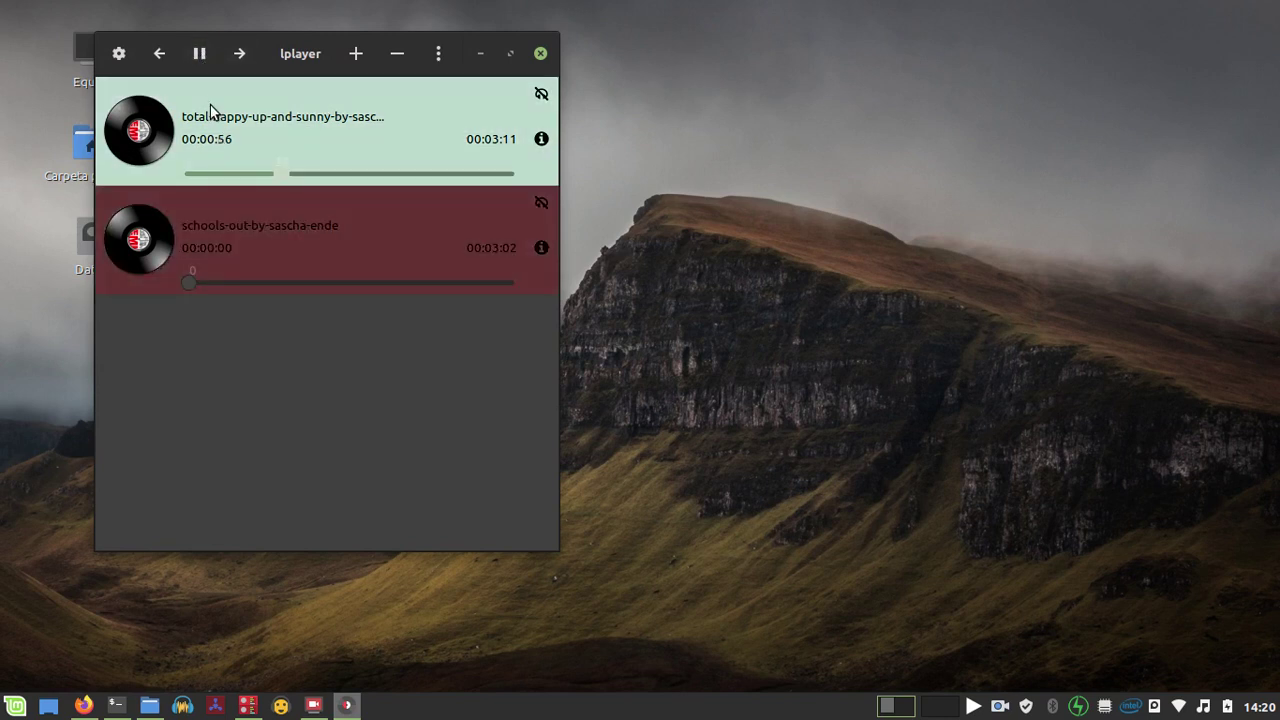
left_click(229, 232)
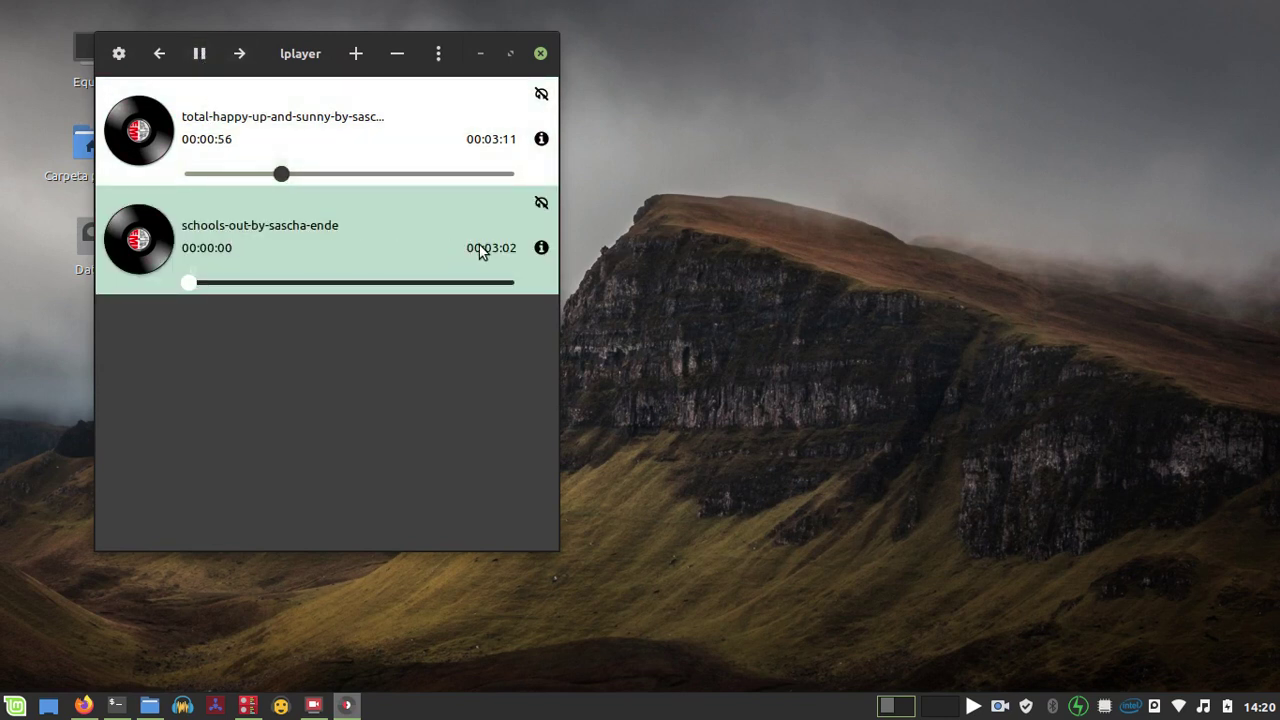
right_click(979, 706)
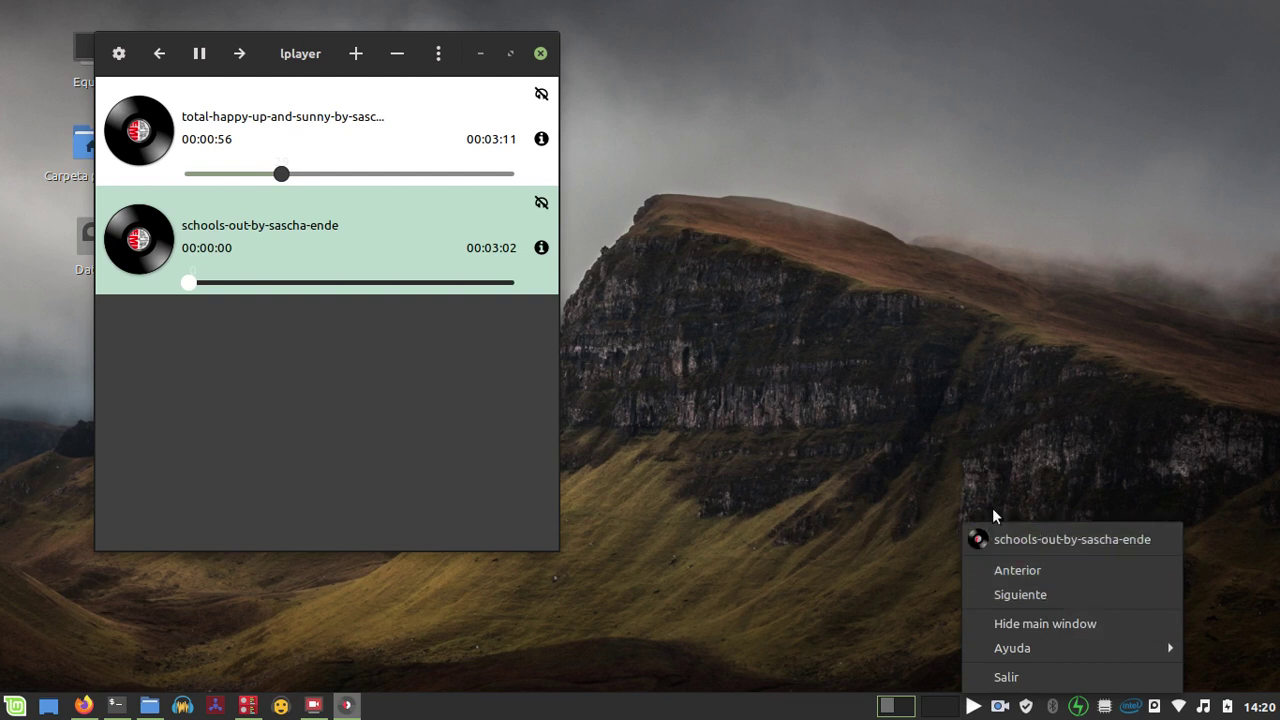
left_click(946, 630)
right_click(972, 706)
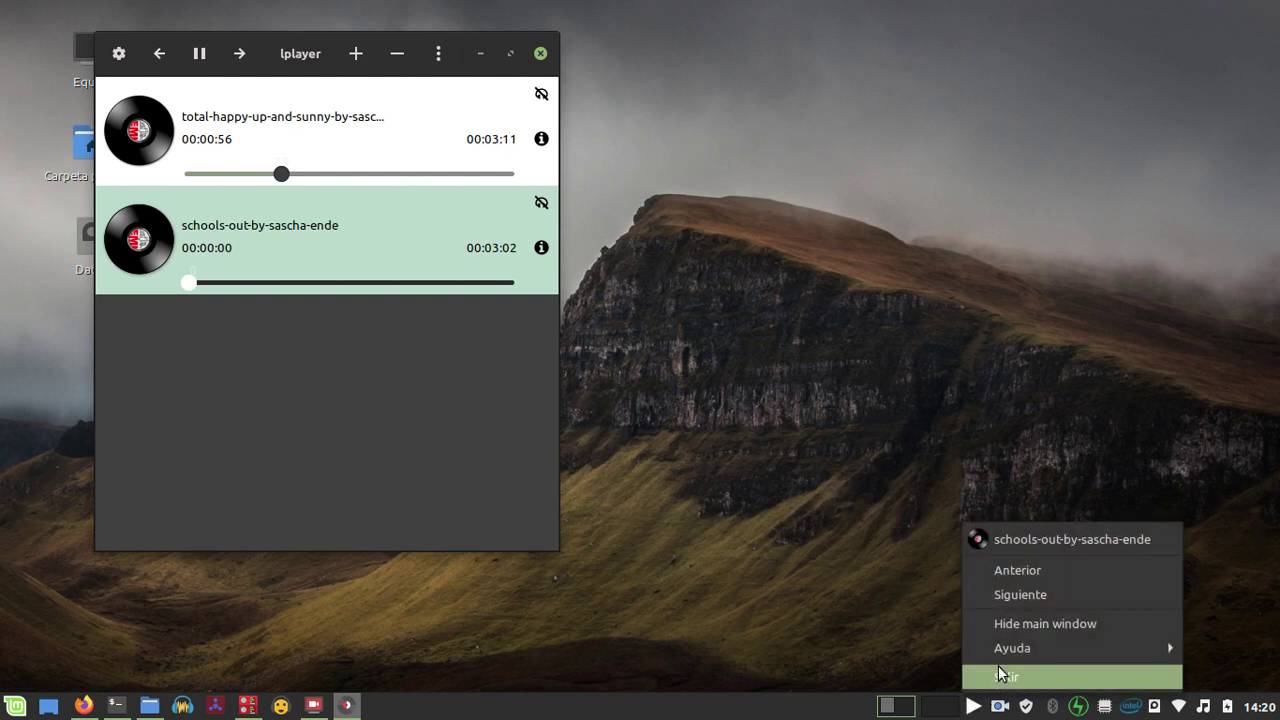
left_click(408, 385)
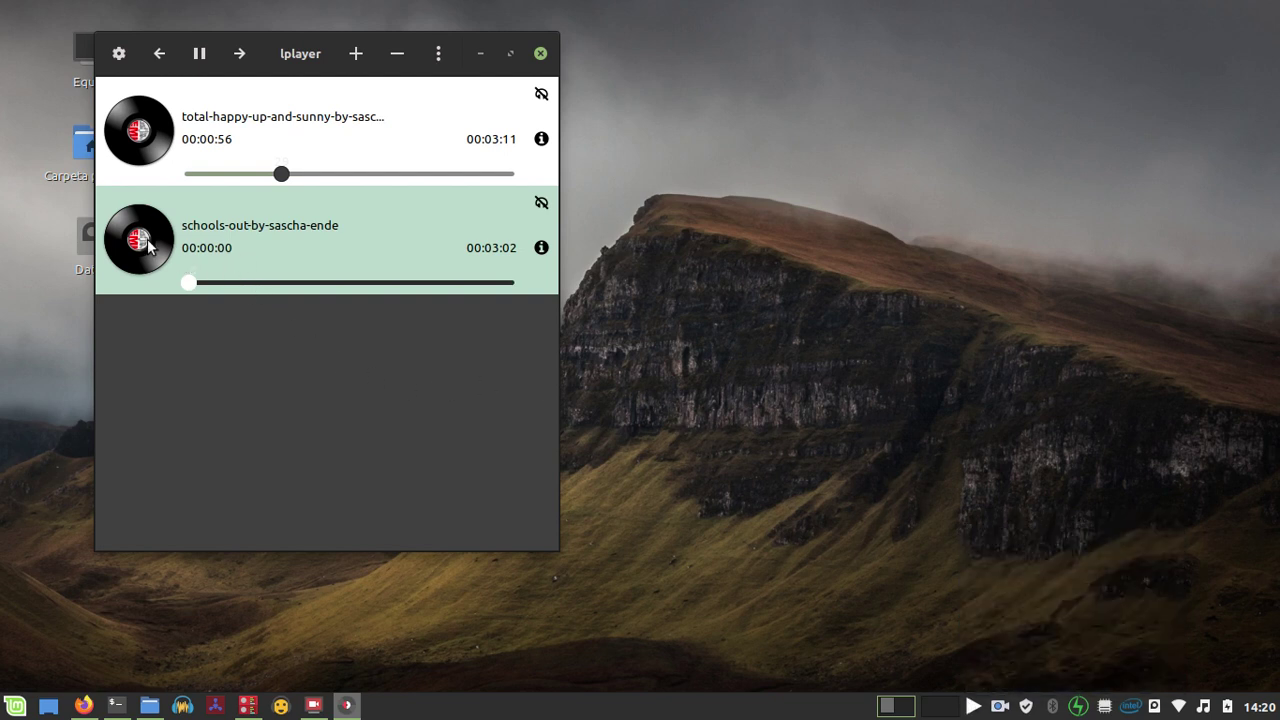
Step: Remove both the schools-out and total-happy-up-and-sunny tracks so the playlist is empty
left_click(397, 56)
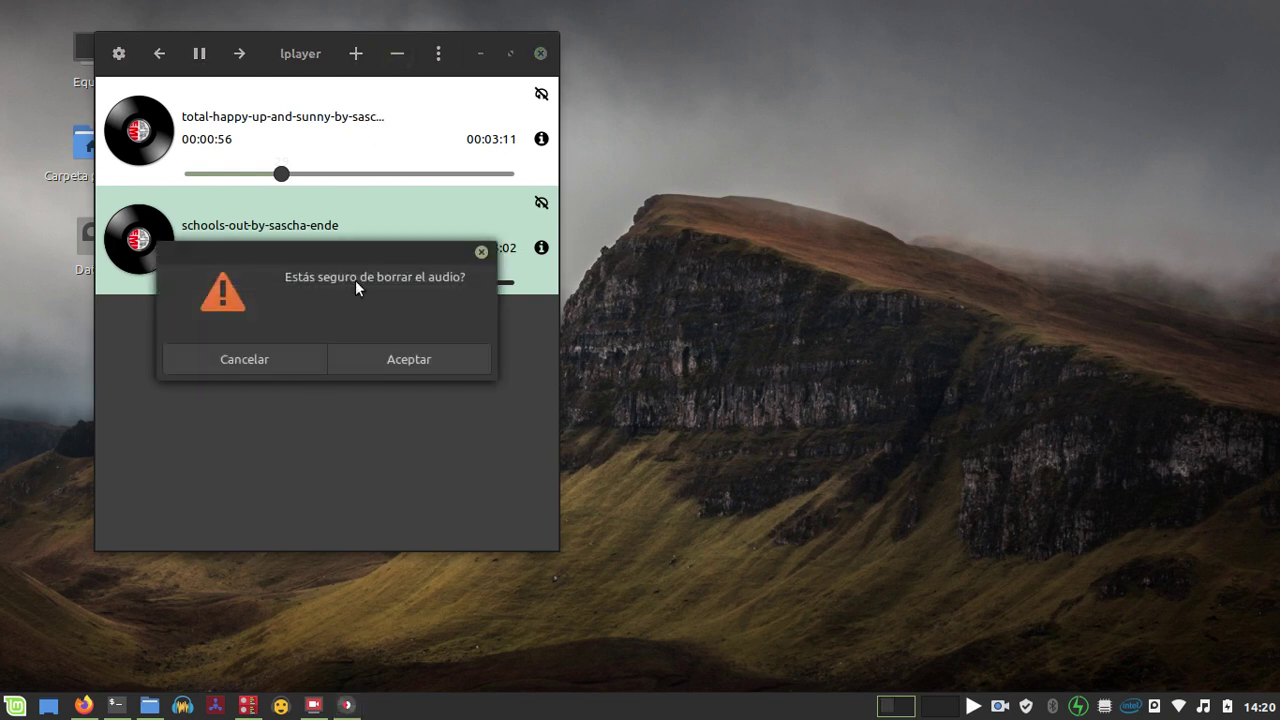
left_click(405, 364)
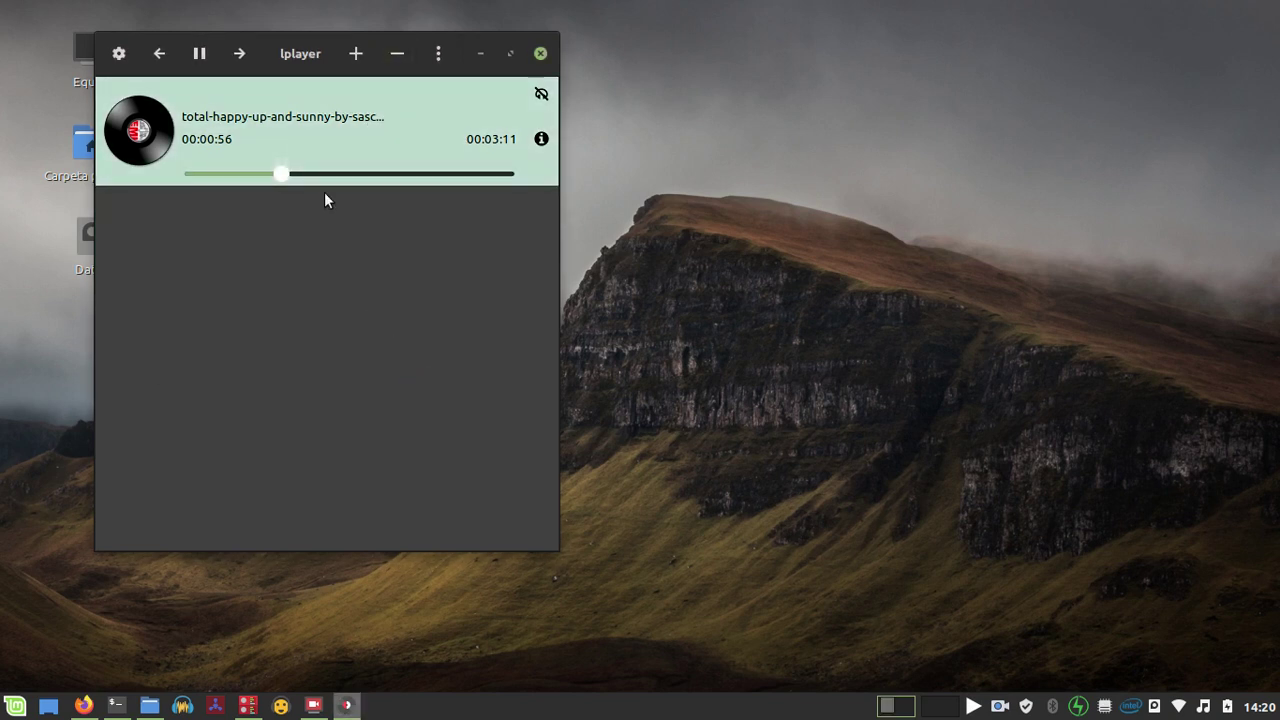
left_click(397, 54)
left_click(394, 360)
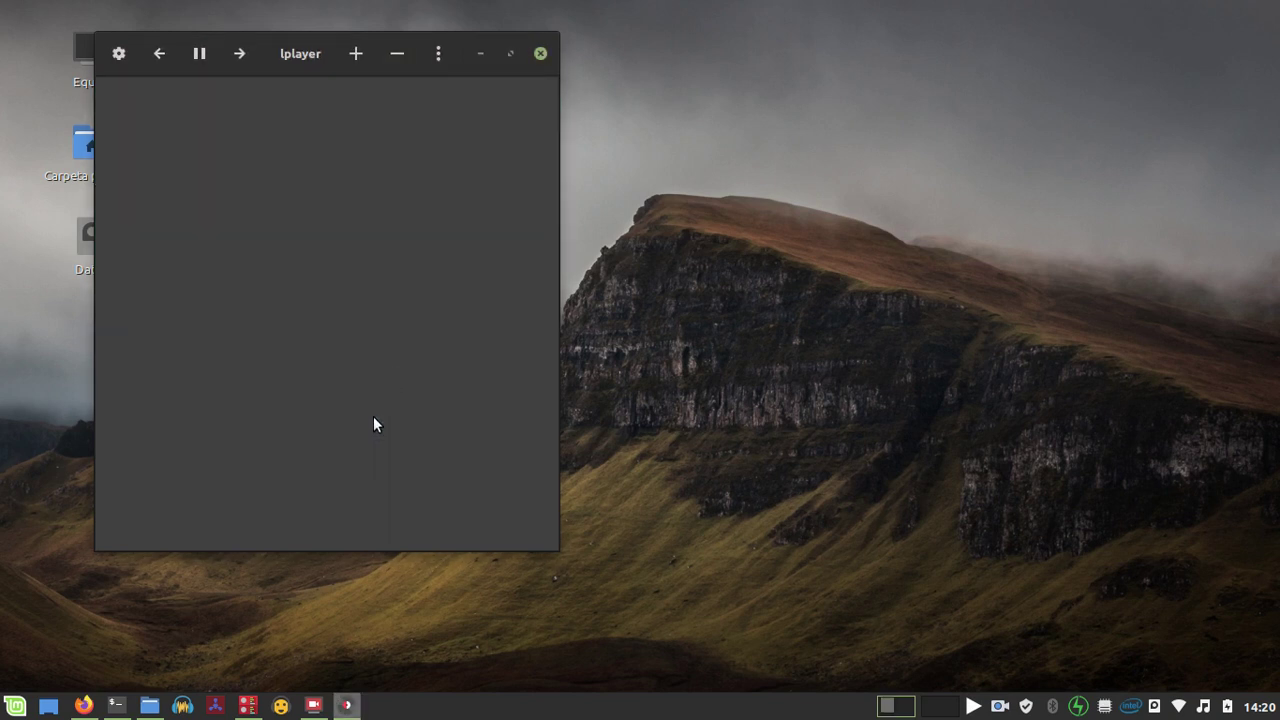
Step: Add the total-happy-up-and-sunny MP3 from the Libre folder window to the empty playlist and pause it
left_click(149, 705)
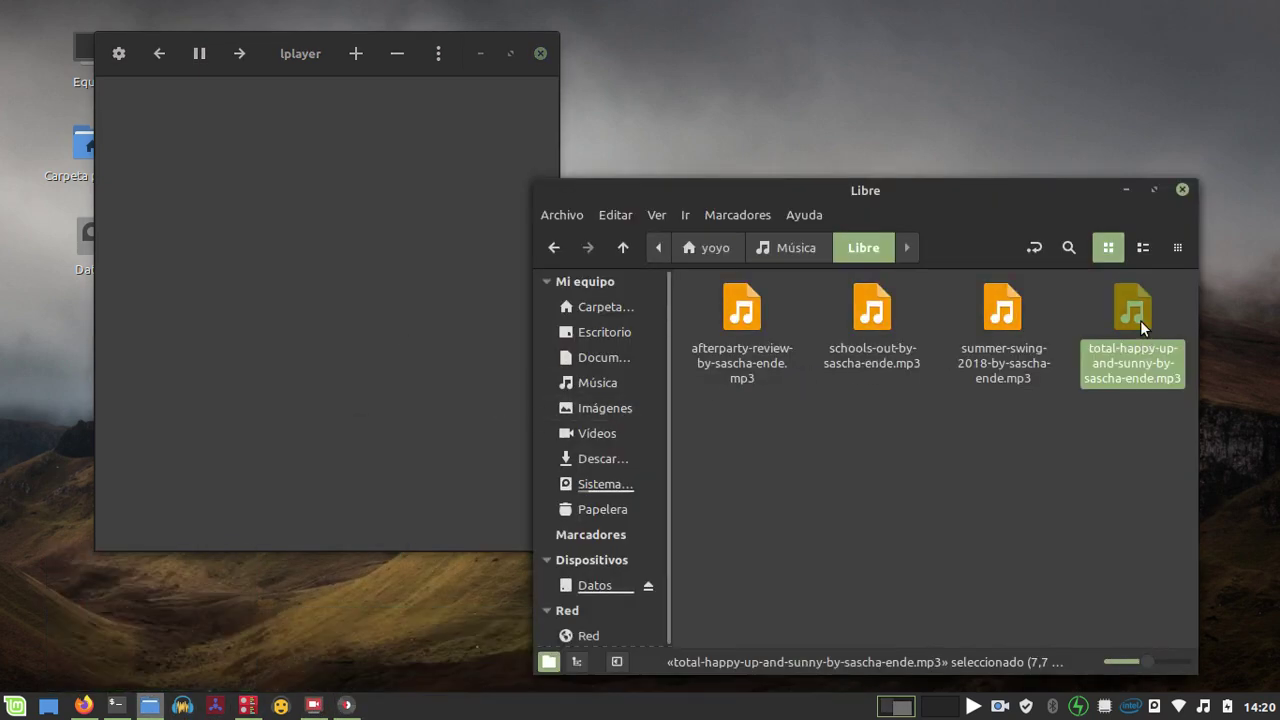
left_click_drag(1140, 320, 316, 203)
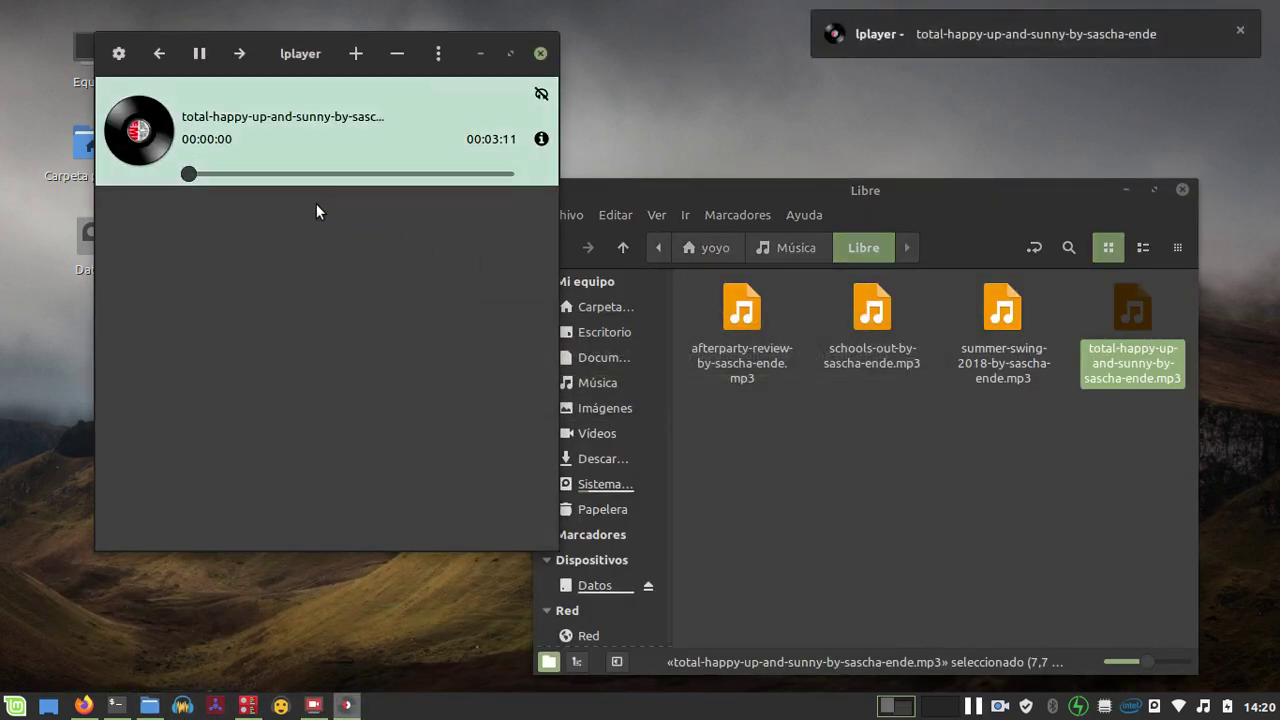
left_click(200, 54)
Step: Add the summer-swing-2018 MP3 from the Libre folder window, then advance it to about 51 seconds and pause
left_click_drag(991, 322, 285, 297)
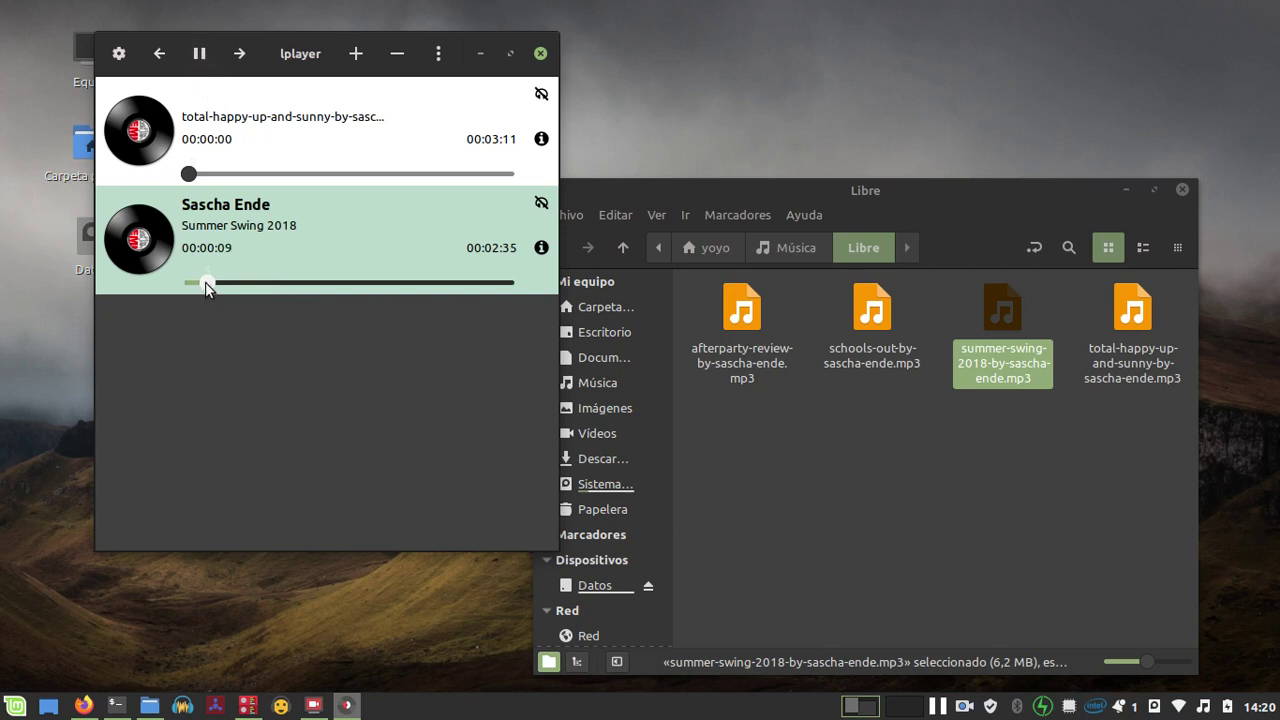
left_click_drag(205, 281, 284, 299)
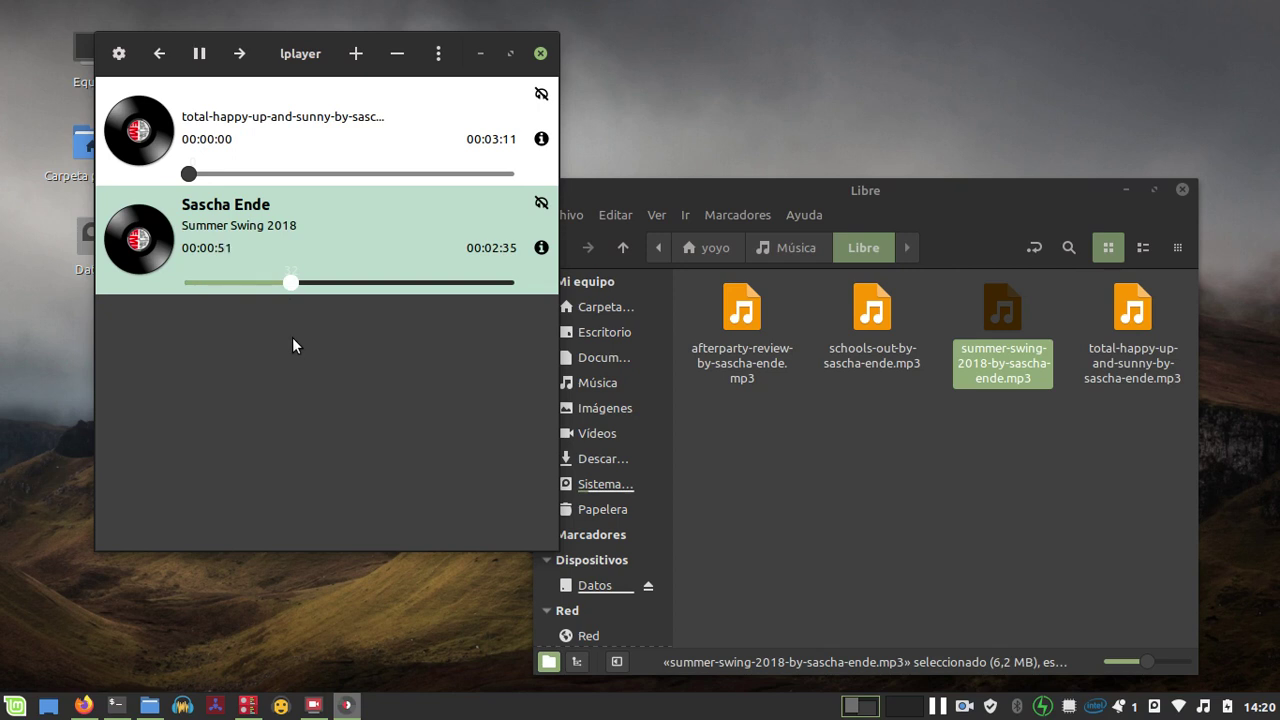
left_click(200, 53)
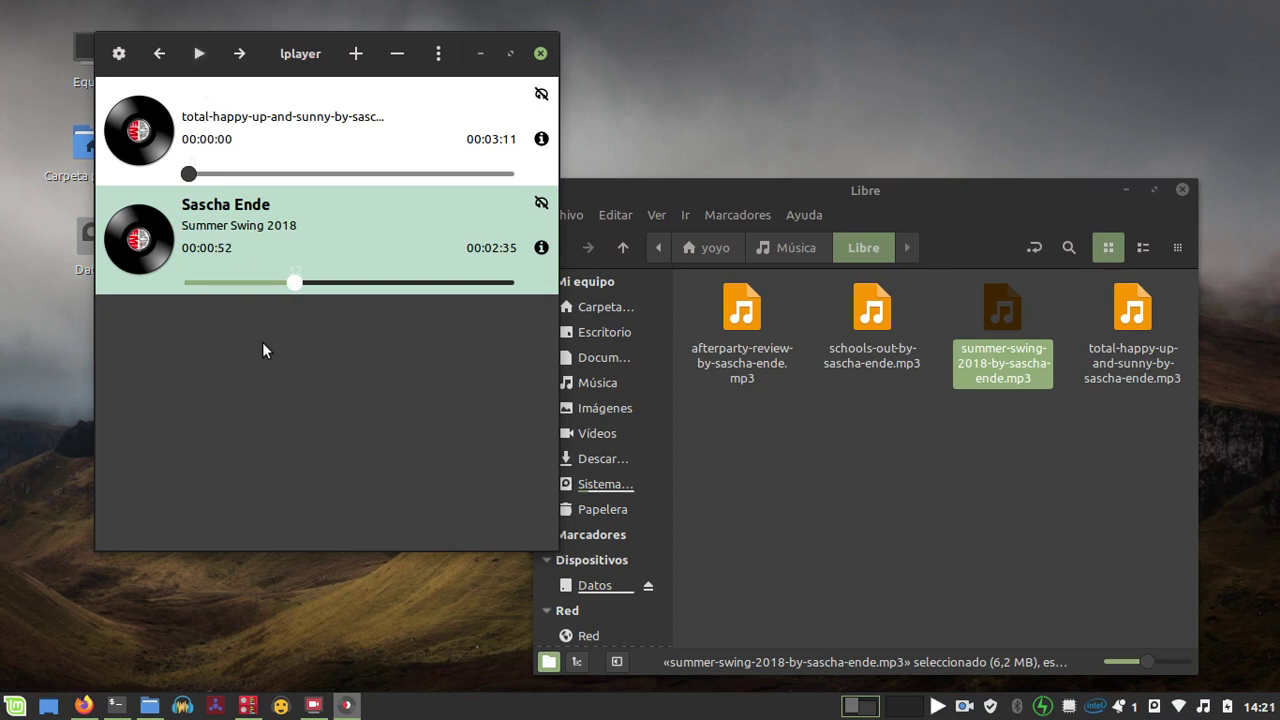
Step: Add the schools-out MP3 from Música/Libre as the third playlist track using the audio file chooser
left_click(781, 528)
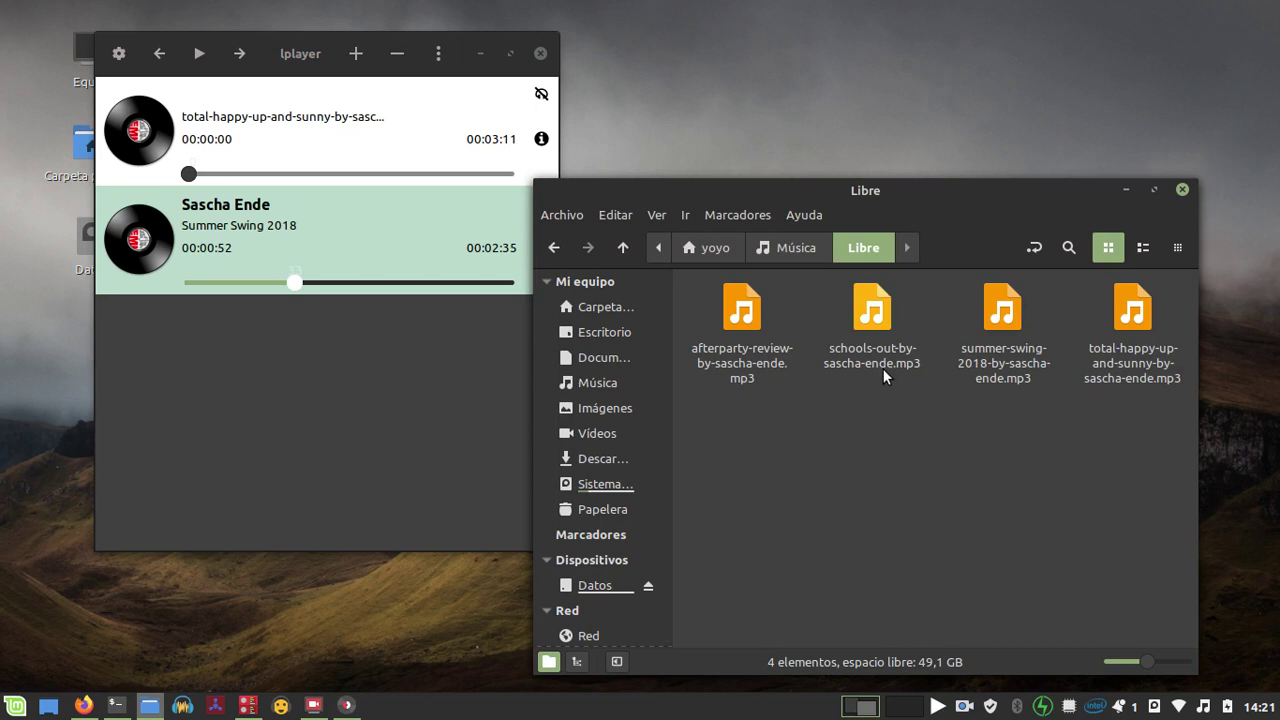
left_click(355, 54)
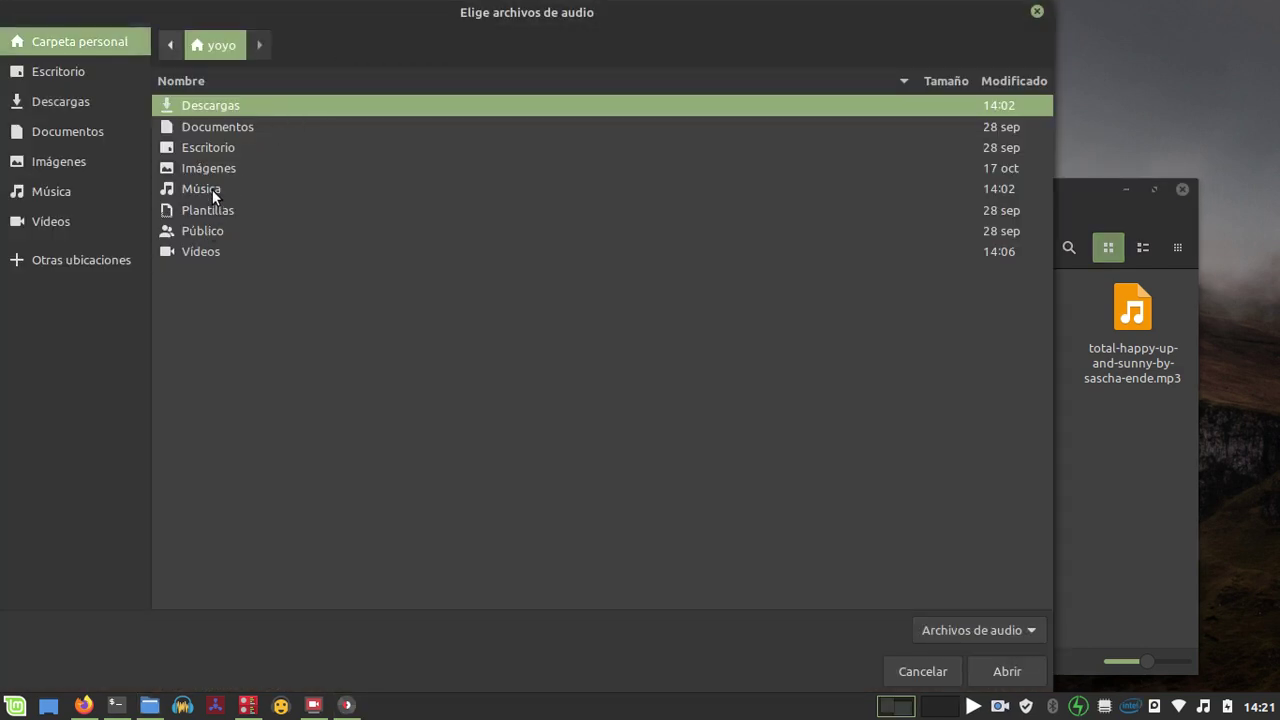
double_click(212, 189)
double_click(203, 107)
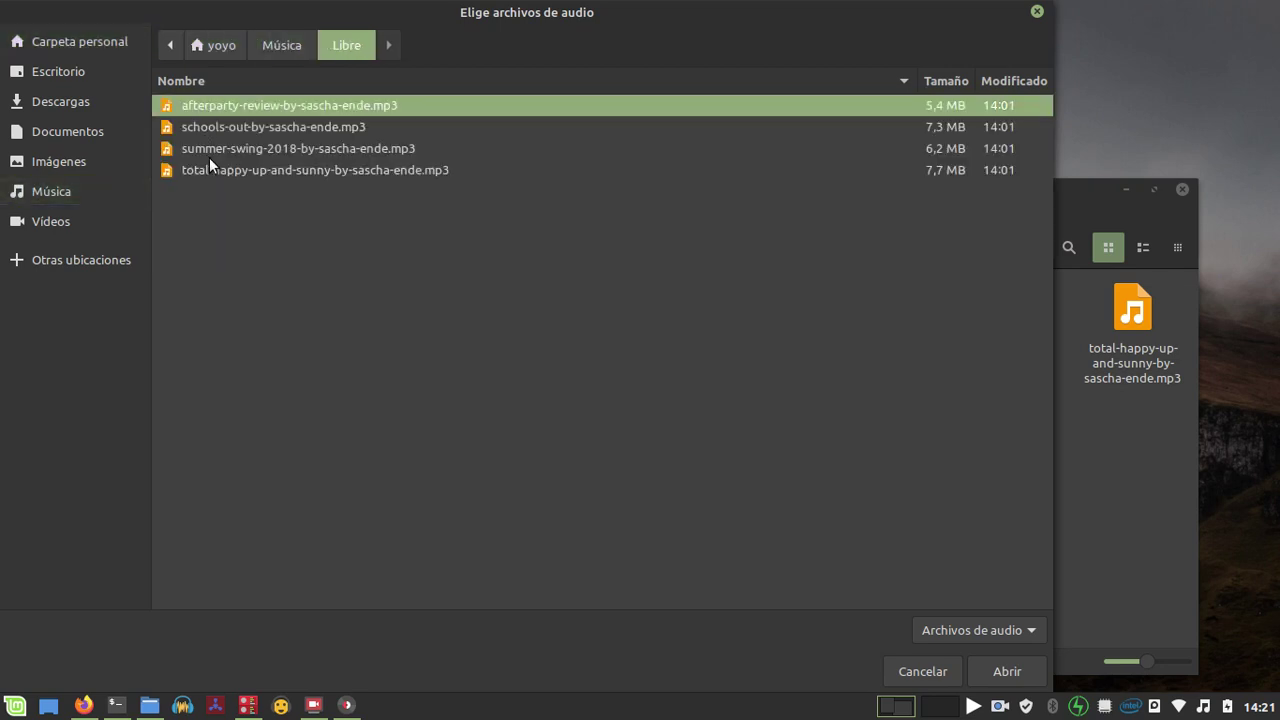
left_click(212, 127)
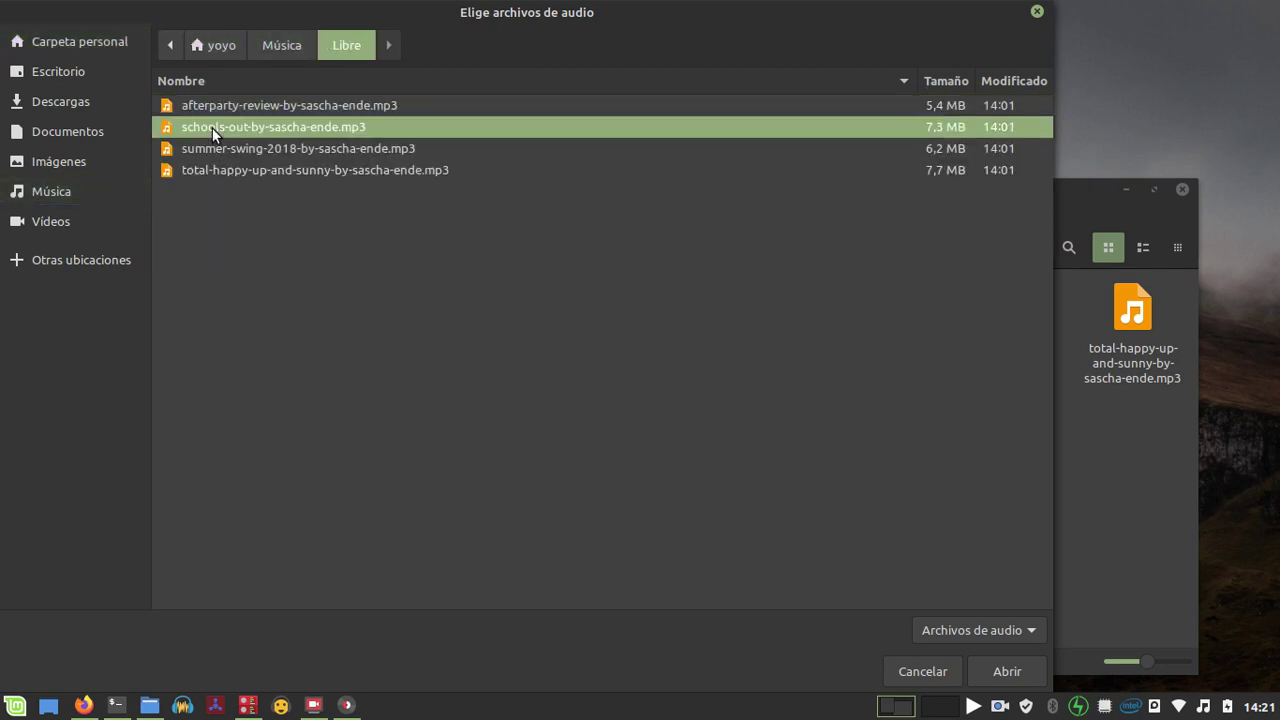
left_click(985, 671)
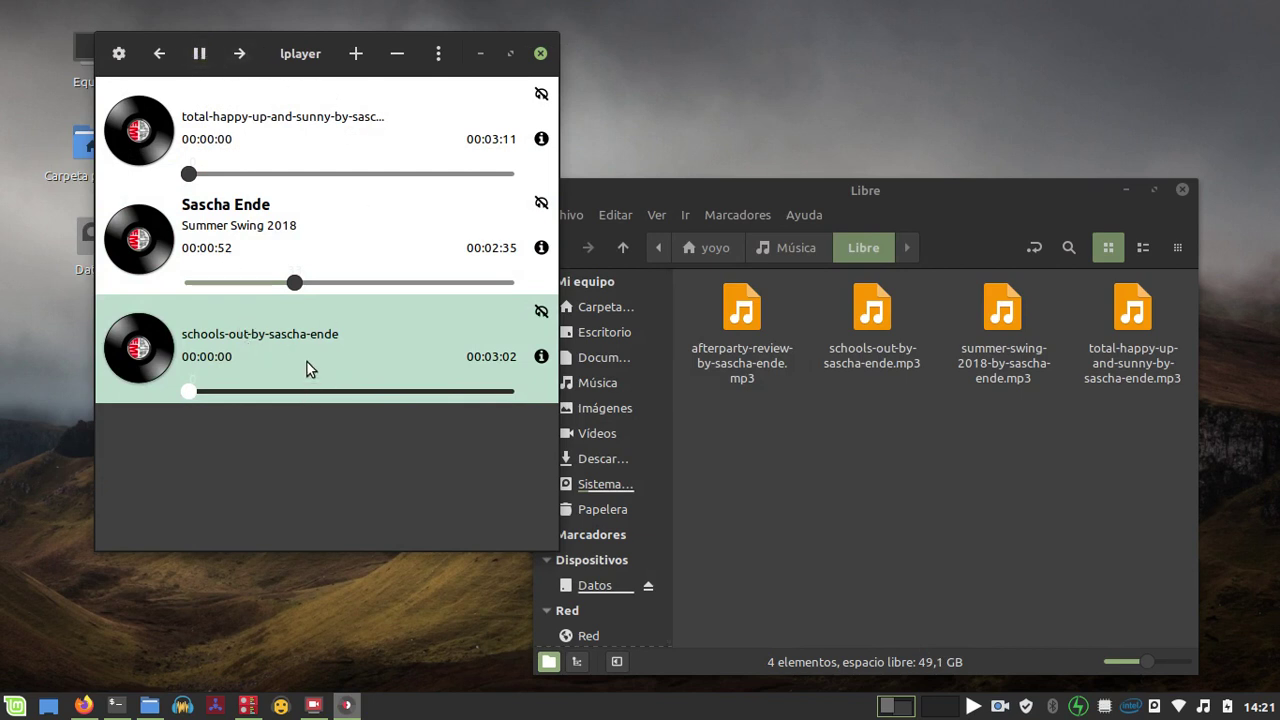
Step: Remove the schools-out track from the playlist, and briefly play and pause the total-happy-up-and-sunny track
left_click(396, 53)
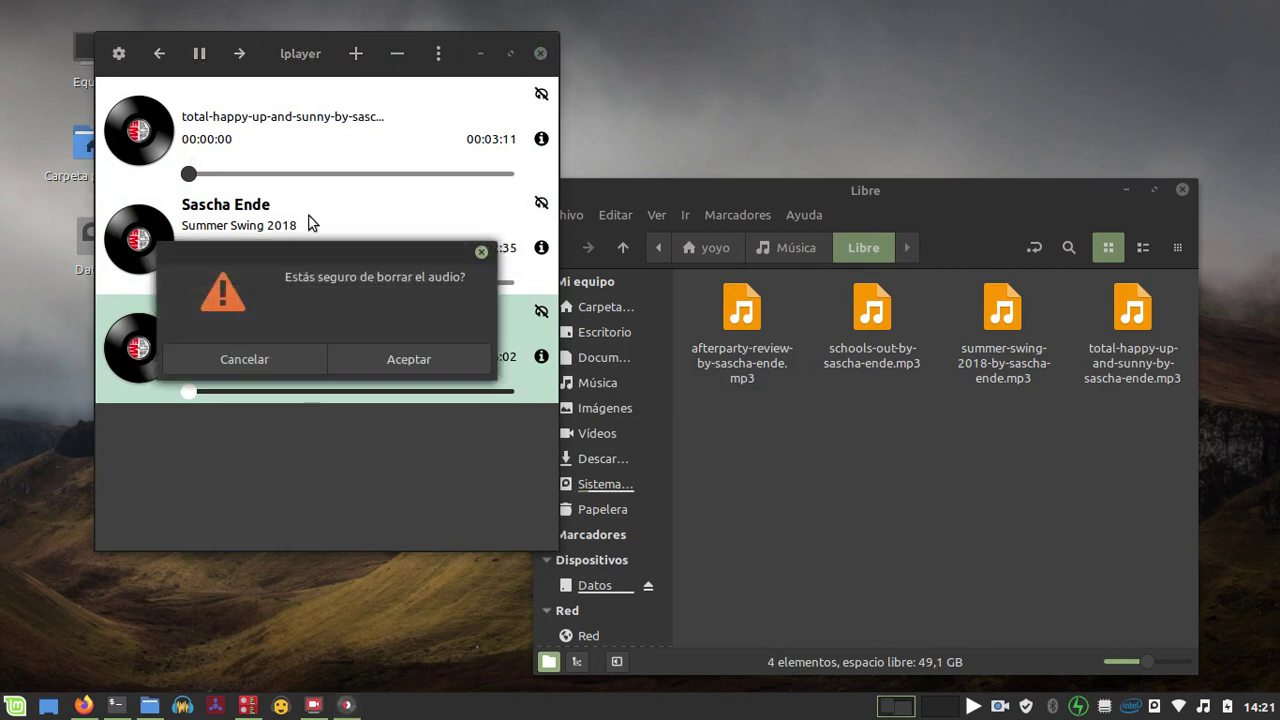
left_click(378, 362)
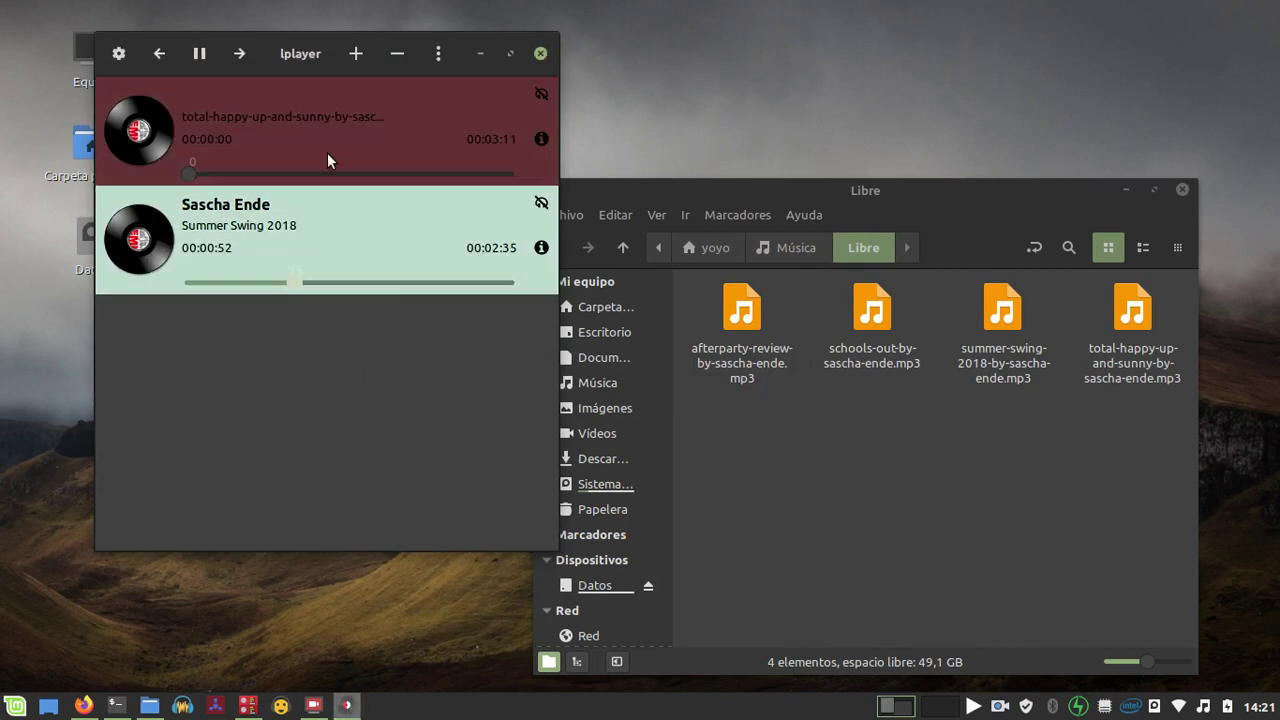
left_click(199, 55)
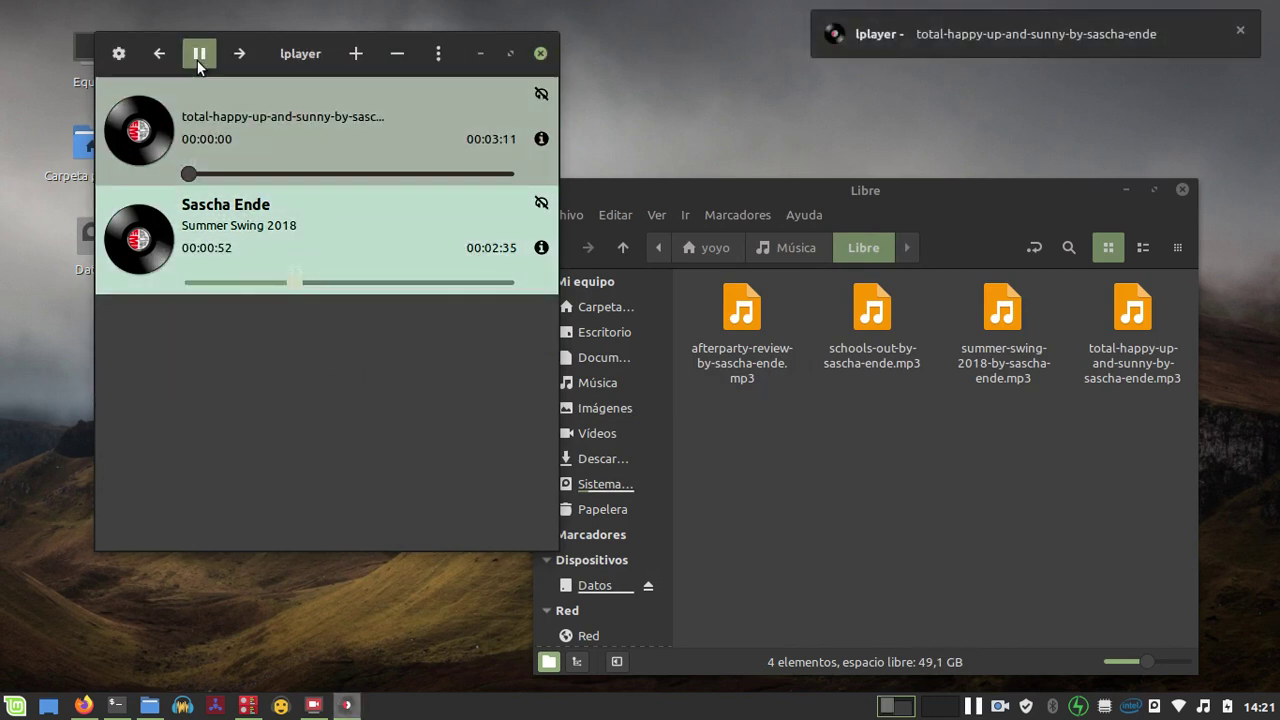
left_click(199, 55)
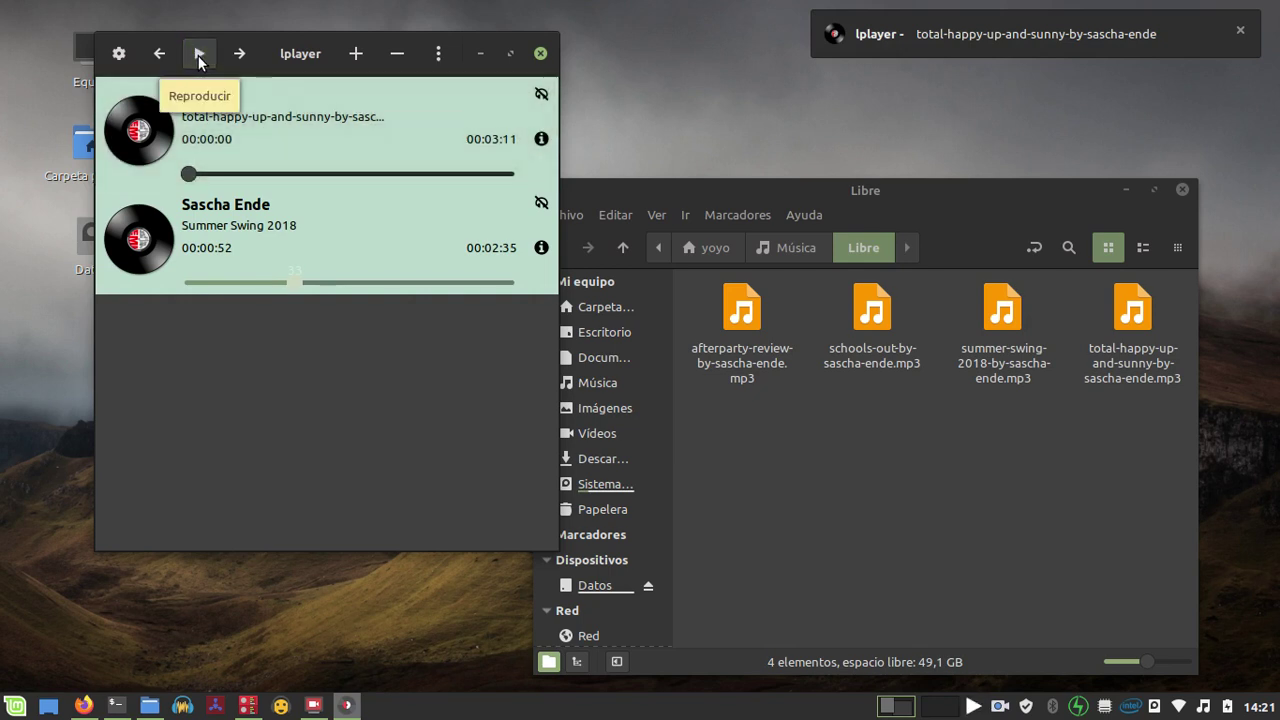
Step: Add the schools-out MP3 from the Libre folder window and move its playback position to about 38 seconds
left_click_drag(872, 310, 323, 384)
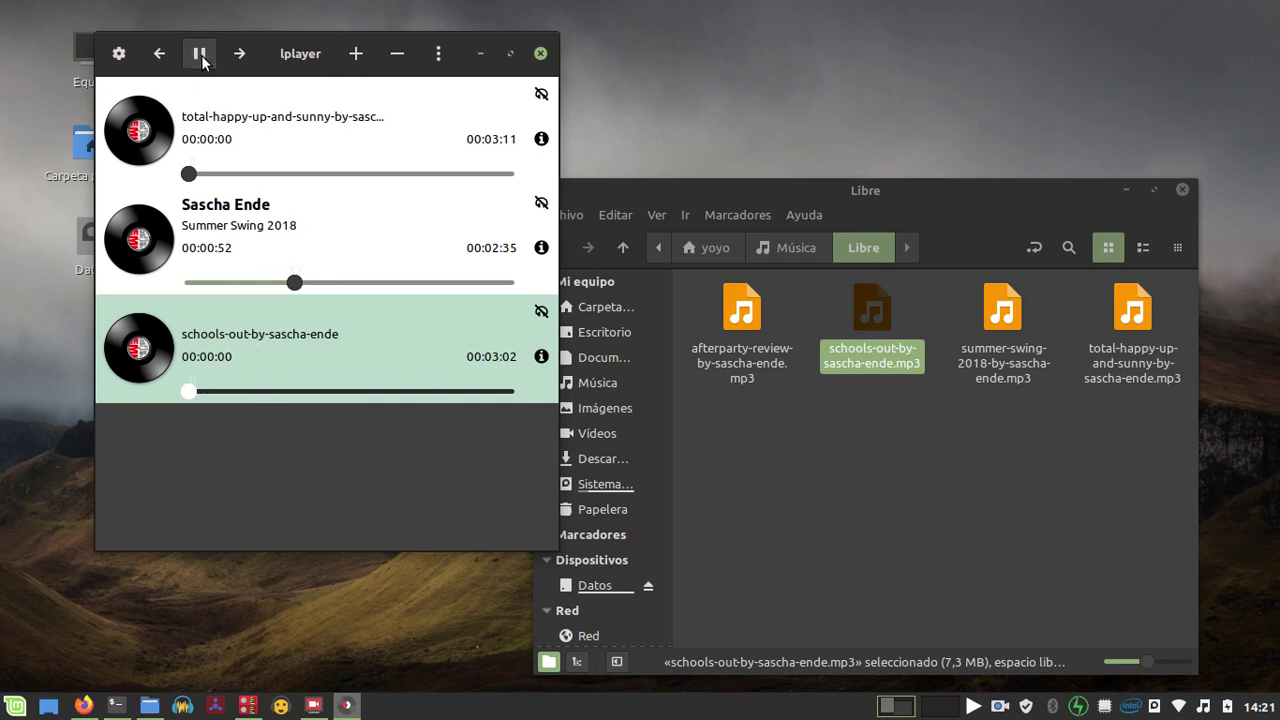
left_click_drag(189, 392, 257, 392)
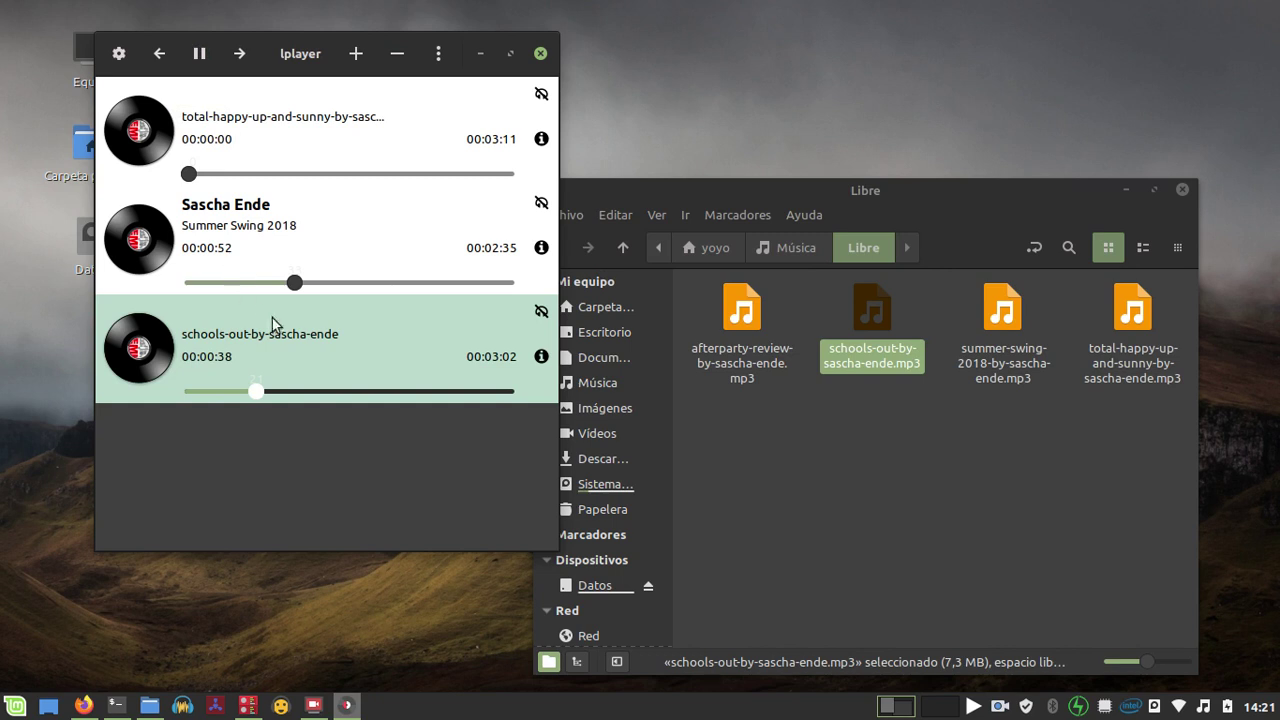
left_click(264, 240)
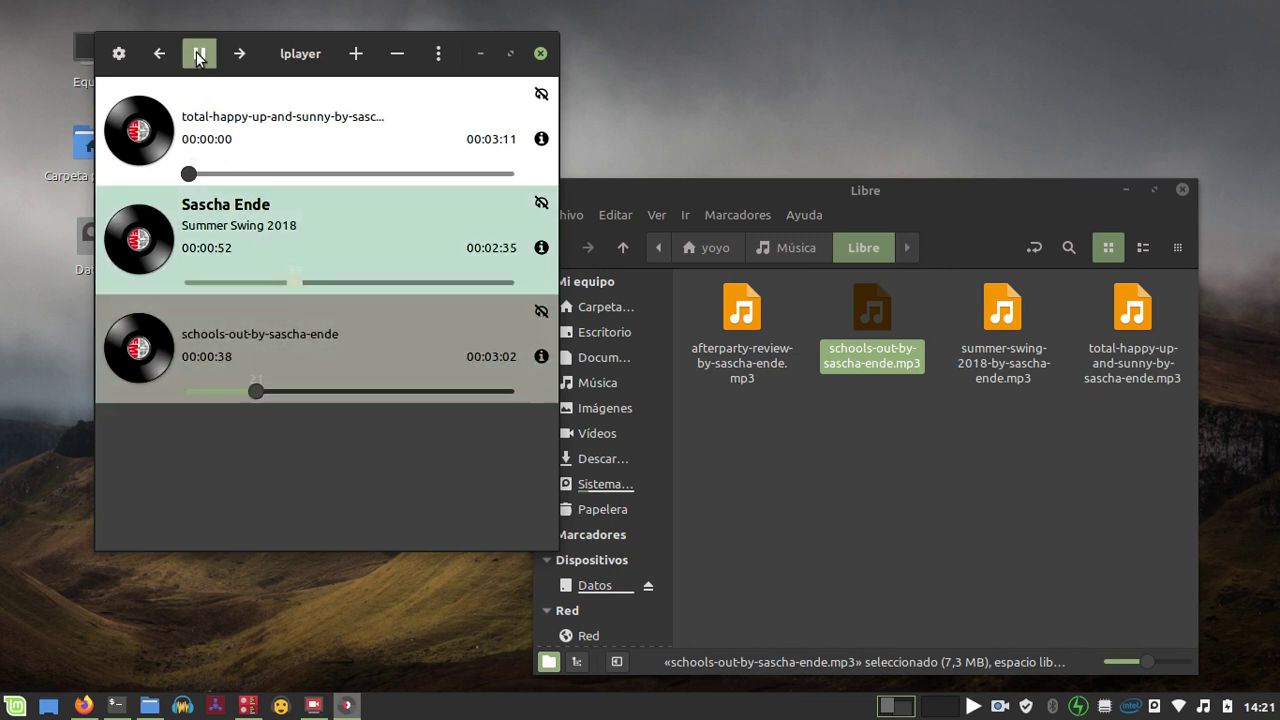
left_click(345, 334)
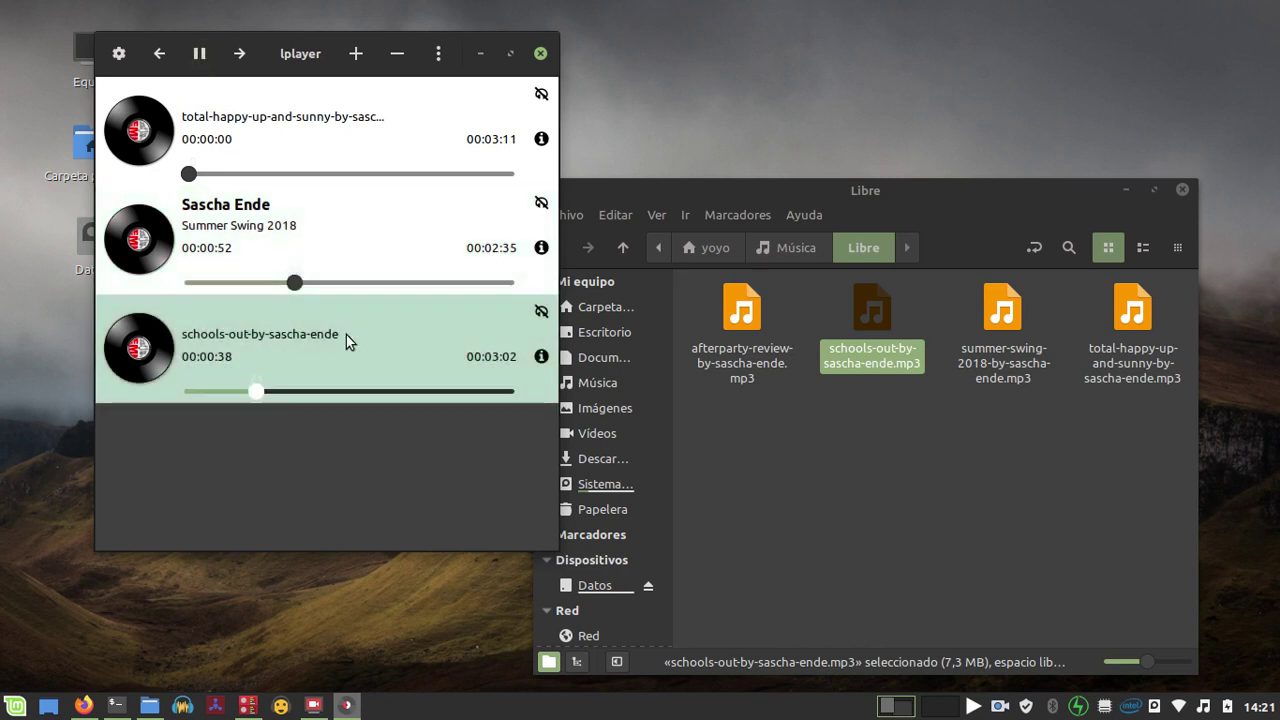
Step: Remove the third track, schools-out, from the playlist and confirm its deletion
left_click(396, 55)
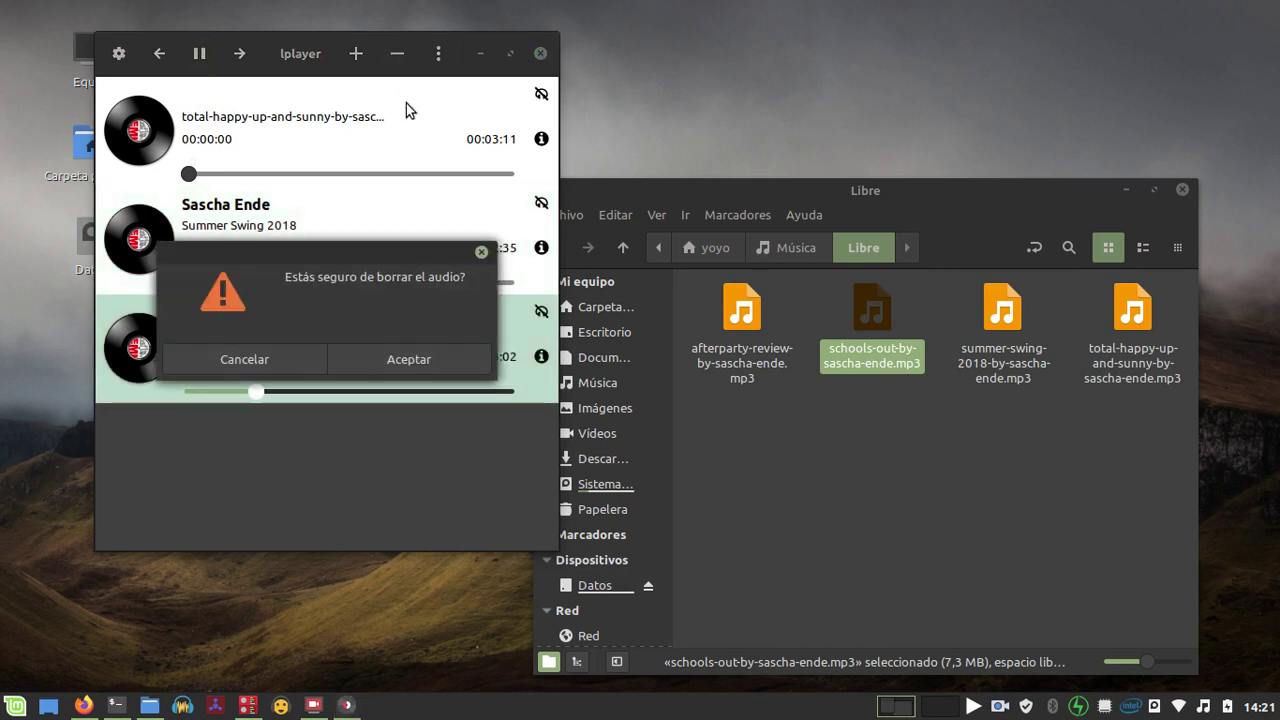
left_click(418, 358)
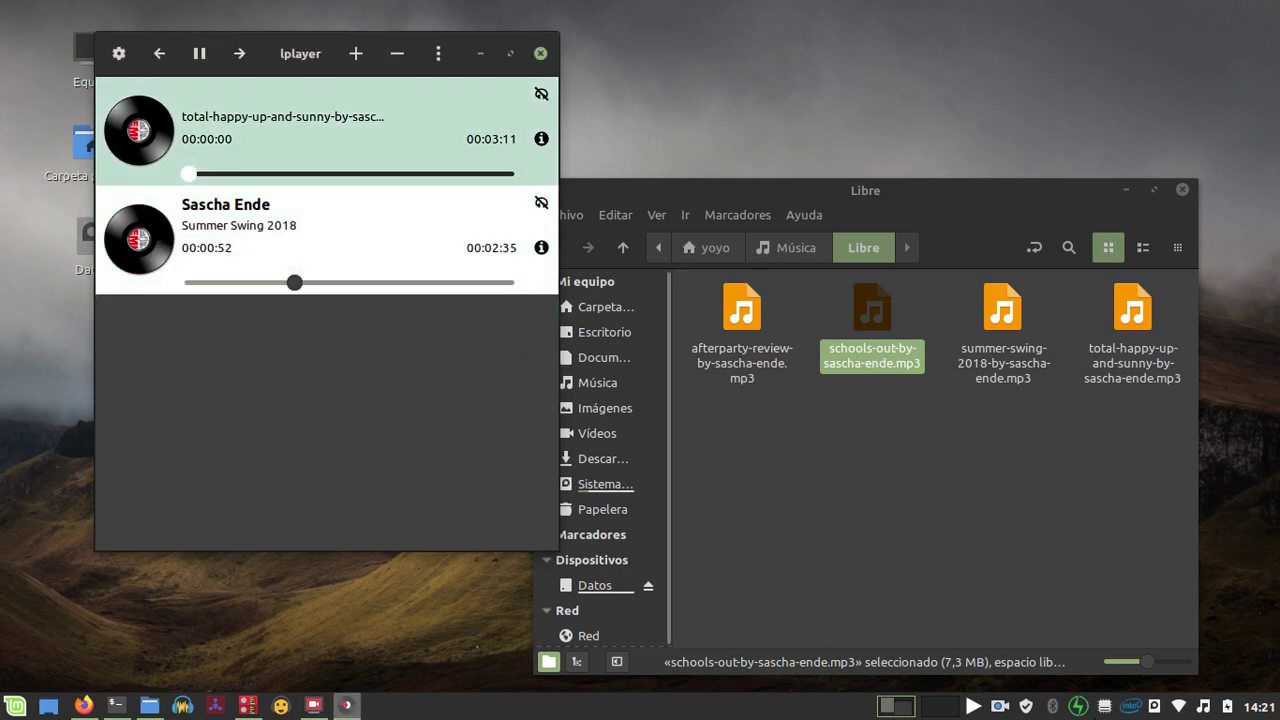
Step: Start the total-happy-up-and-sunny track and stop its playback from the system sound applet
left_click(1203, 712)
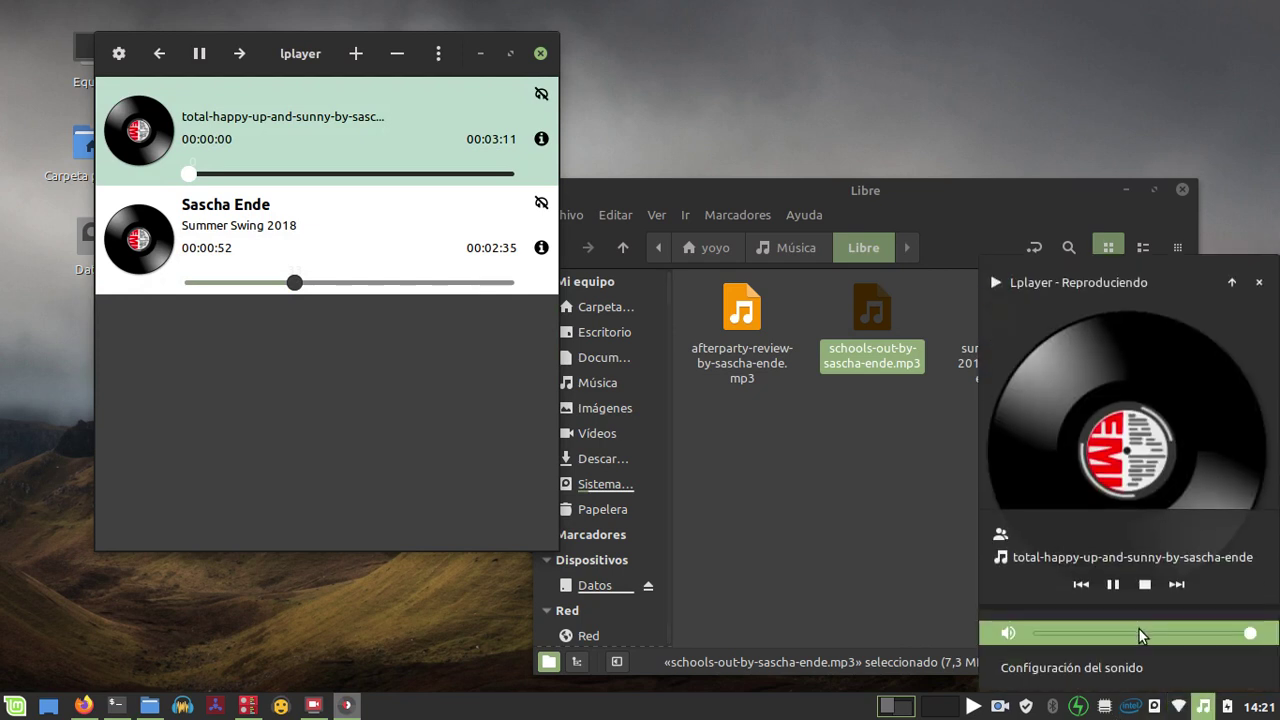
left_click(1114, 586)
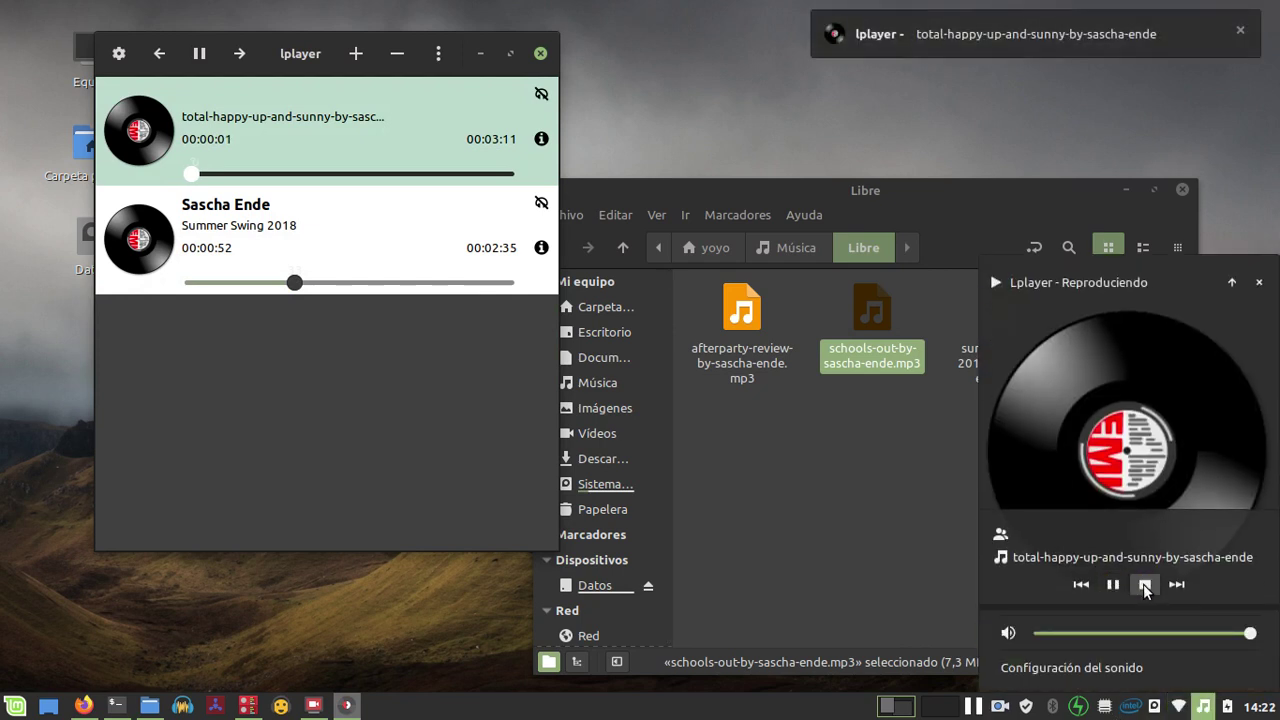
left_click(1145, 584)
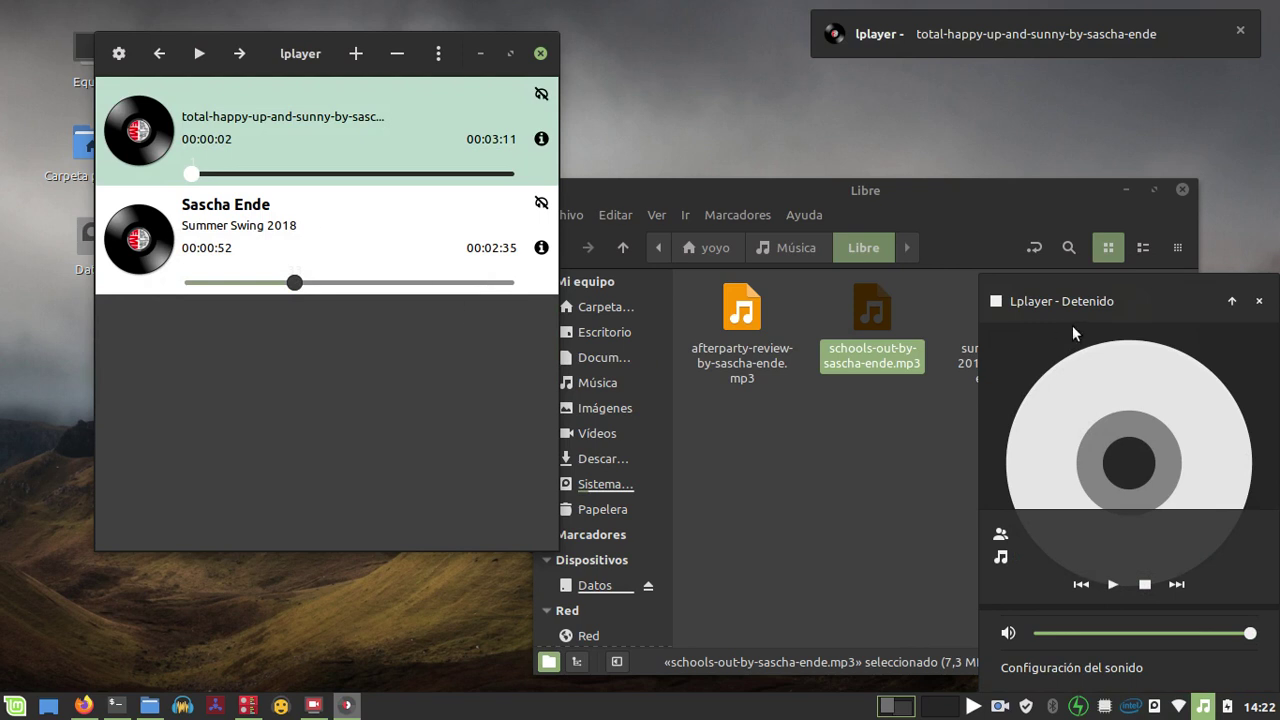
Step: Review the lplayer entry and its playback controls in the system sound applet, and dismiss the applet
left_click(318, 250)
left_click(870, 399)
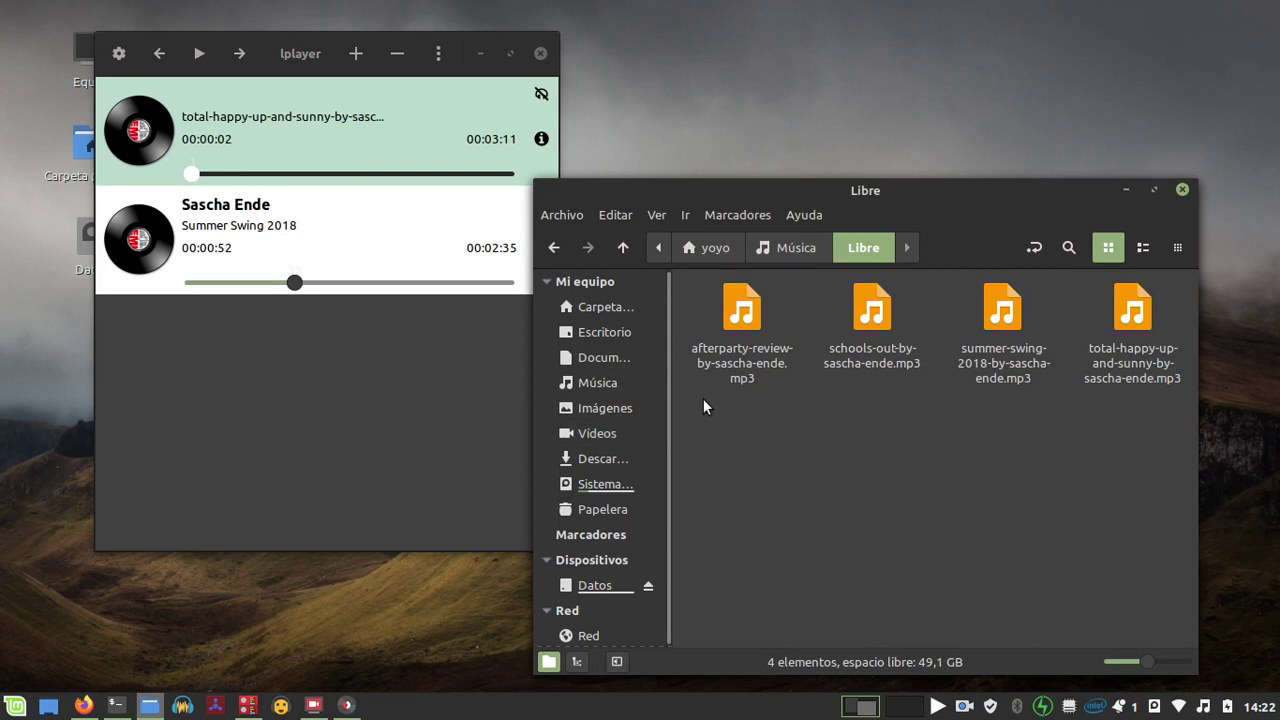
left_click(1204, 706)
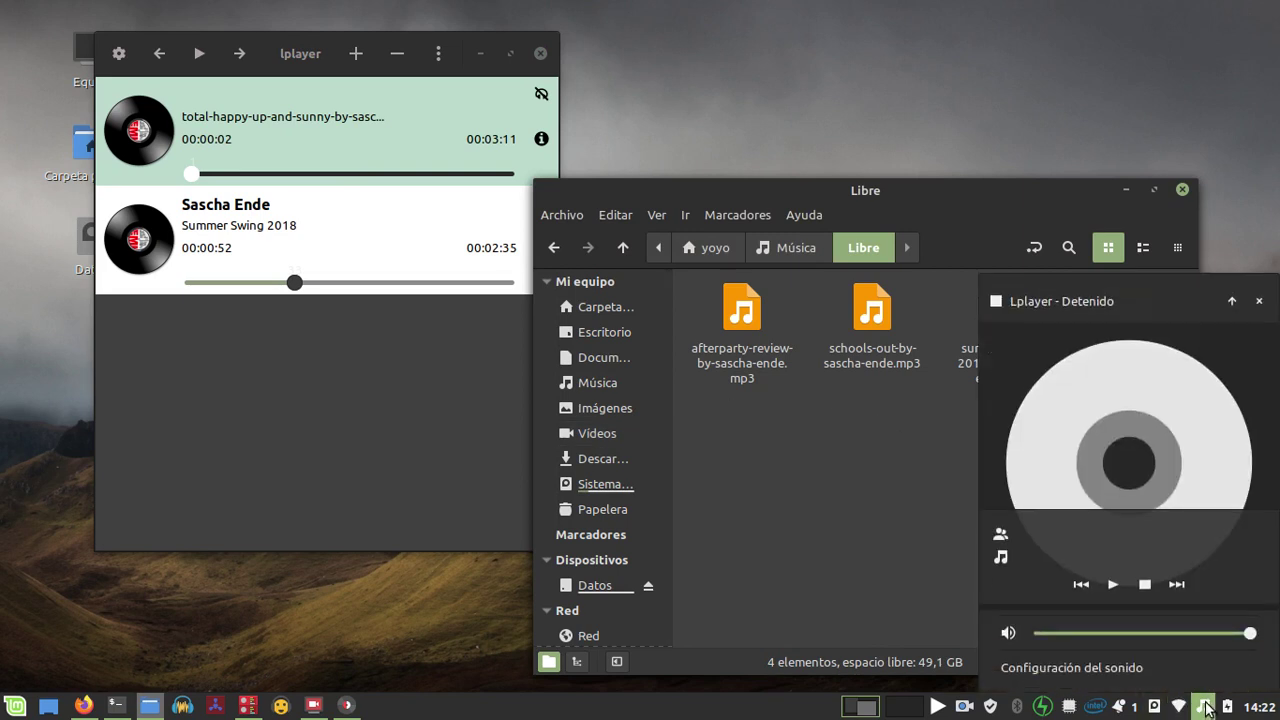
left_click(920, 480)
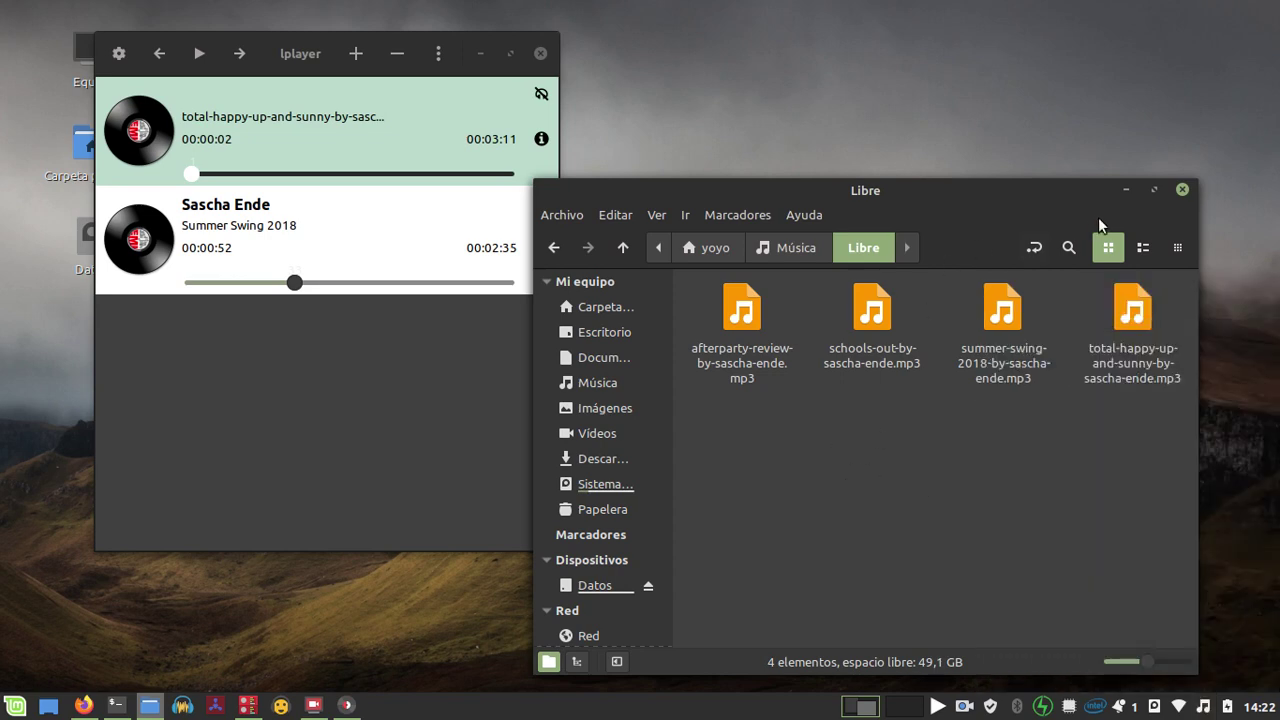
Step: Minimize the Libre folder window and move the lplayer window to the middle of the desktop
left_click(1125, 190)
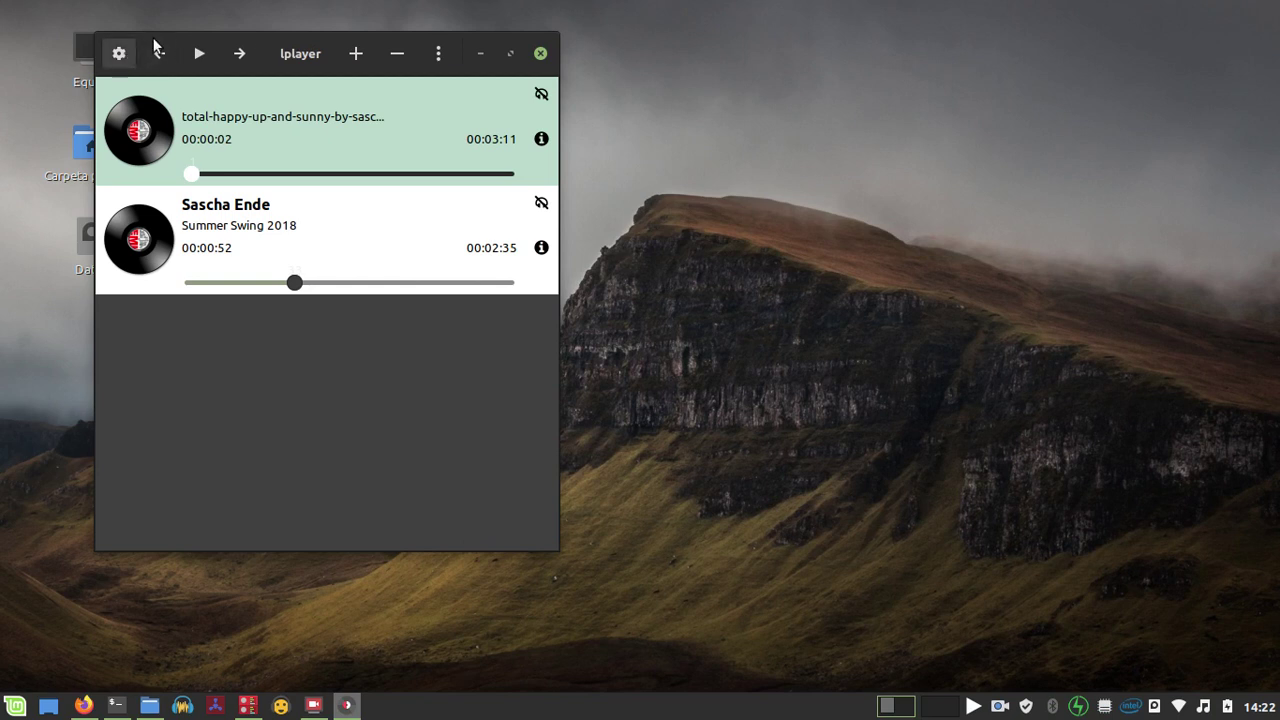
left_click_drag(305, 40, 700, 68)
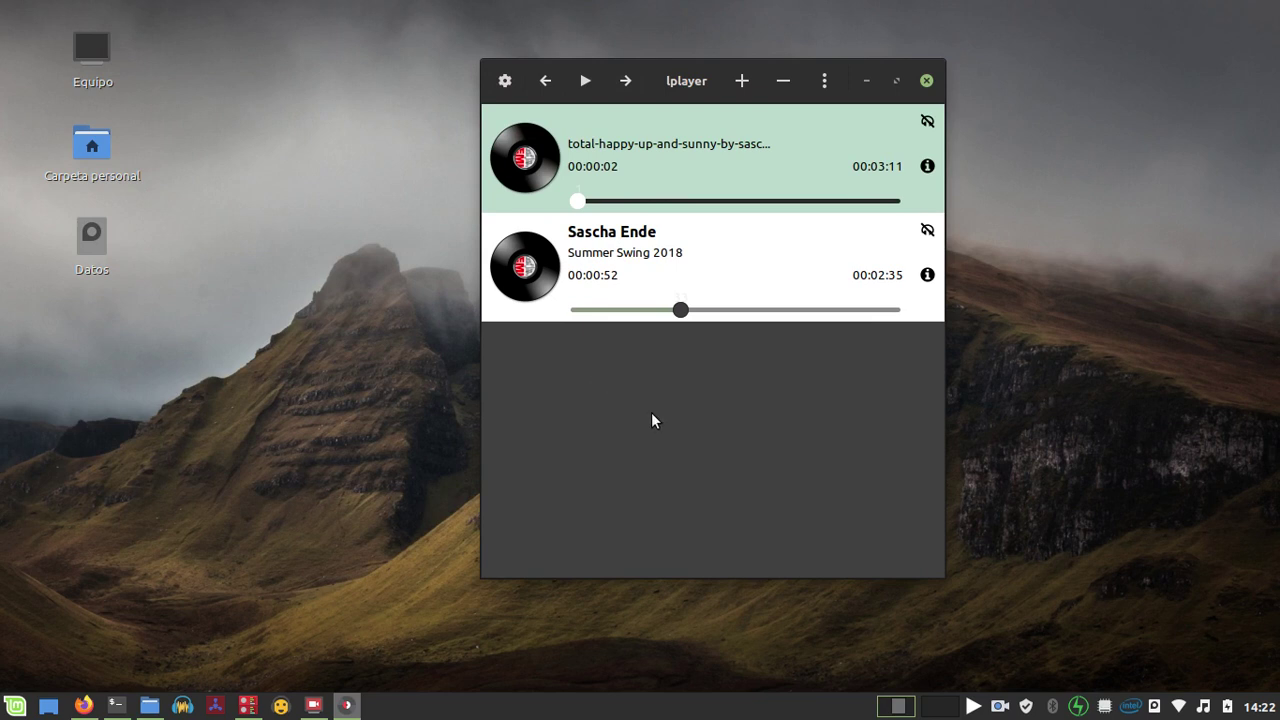
Step: Open lplayer's issue list on GitHub, read the issue "Cómo instalar en Arch Linux" and return to the list
left_click(824, 86)
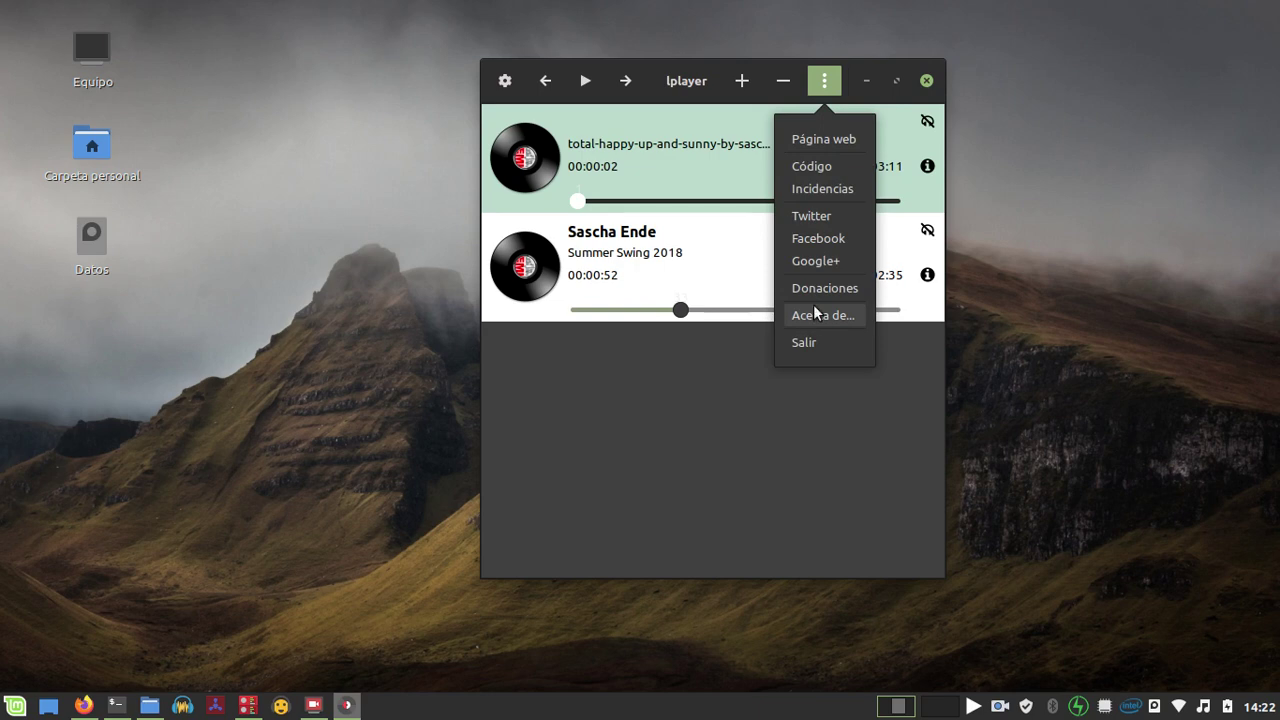
left_click(830, 188)
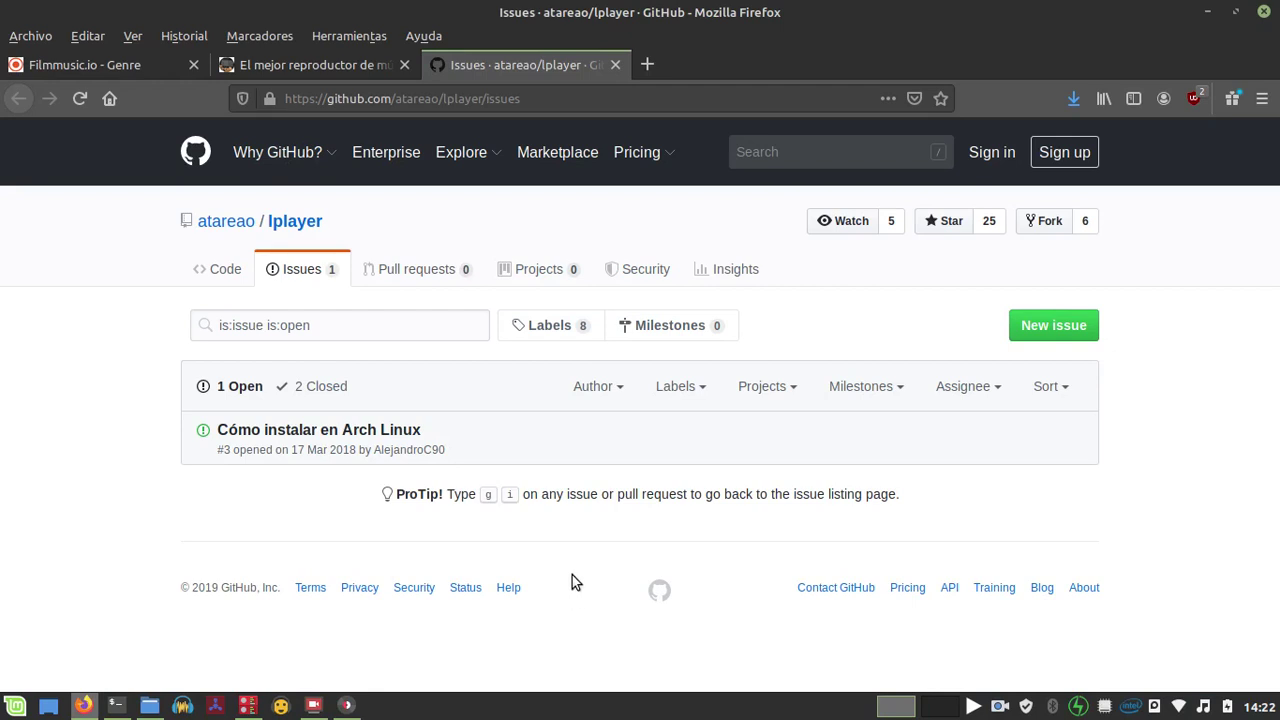
left_click(395, 430)
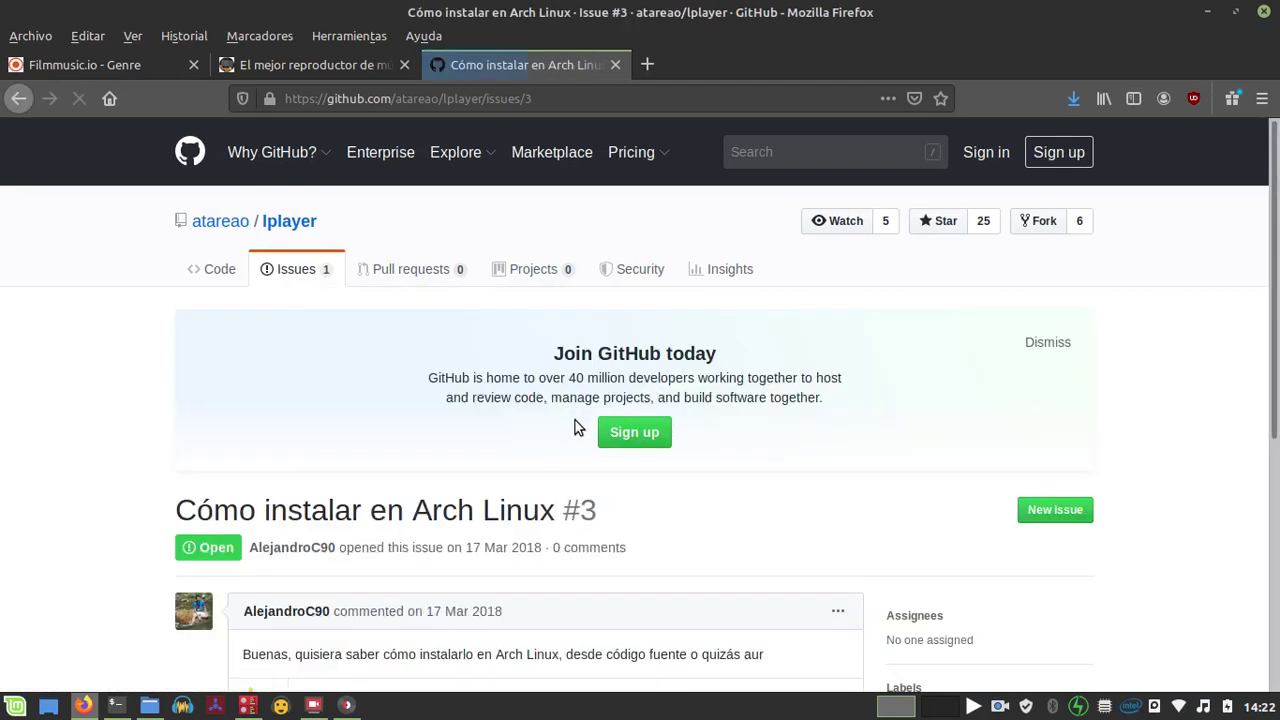
scroll(243, 370, "down", 3)
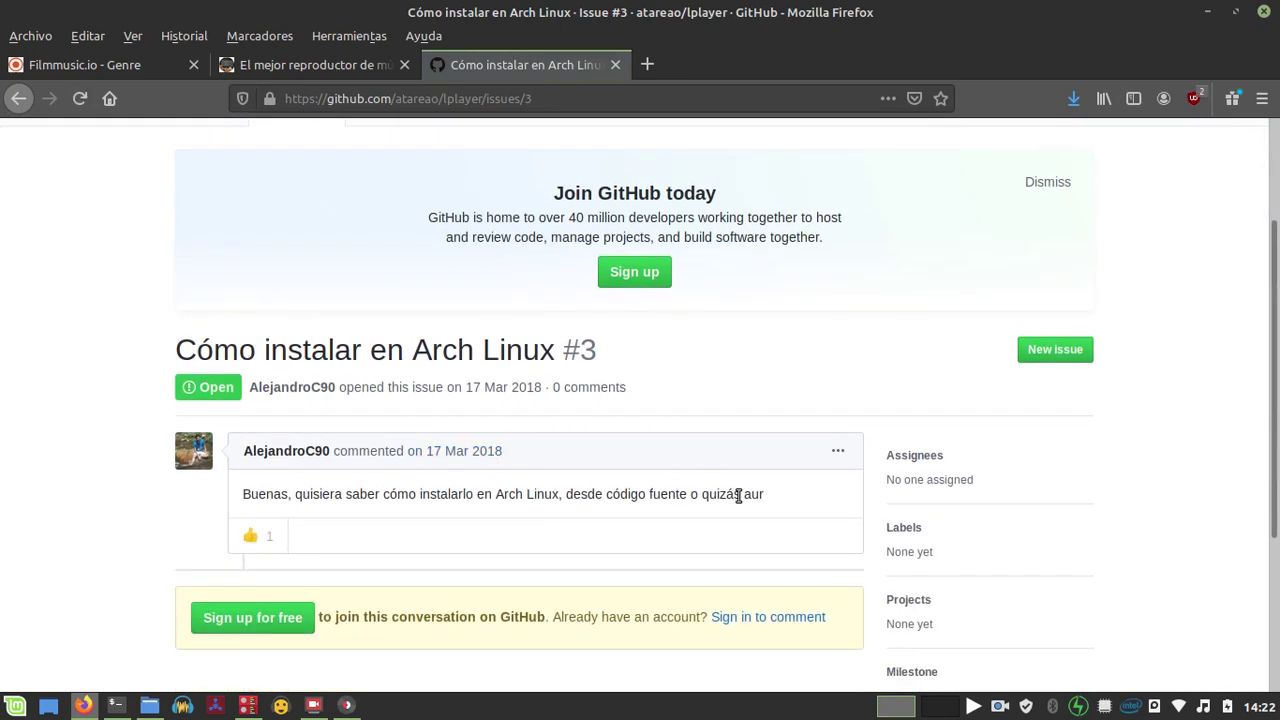
left_click_drag(768, 498, 287, 472)
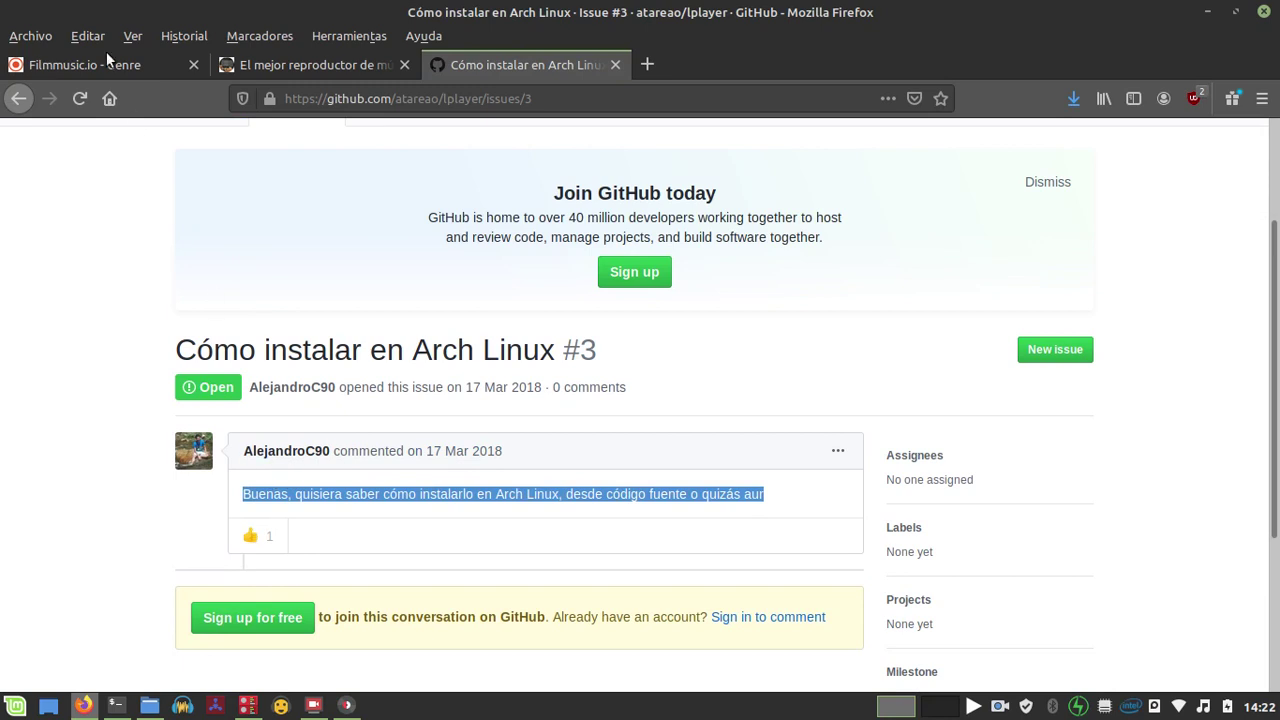
left_click(18, 98)
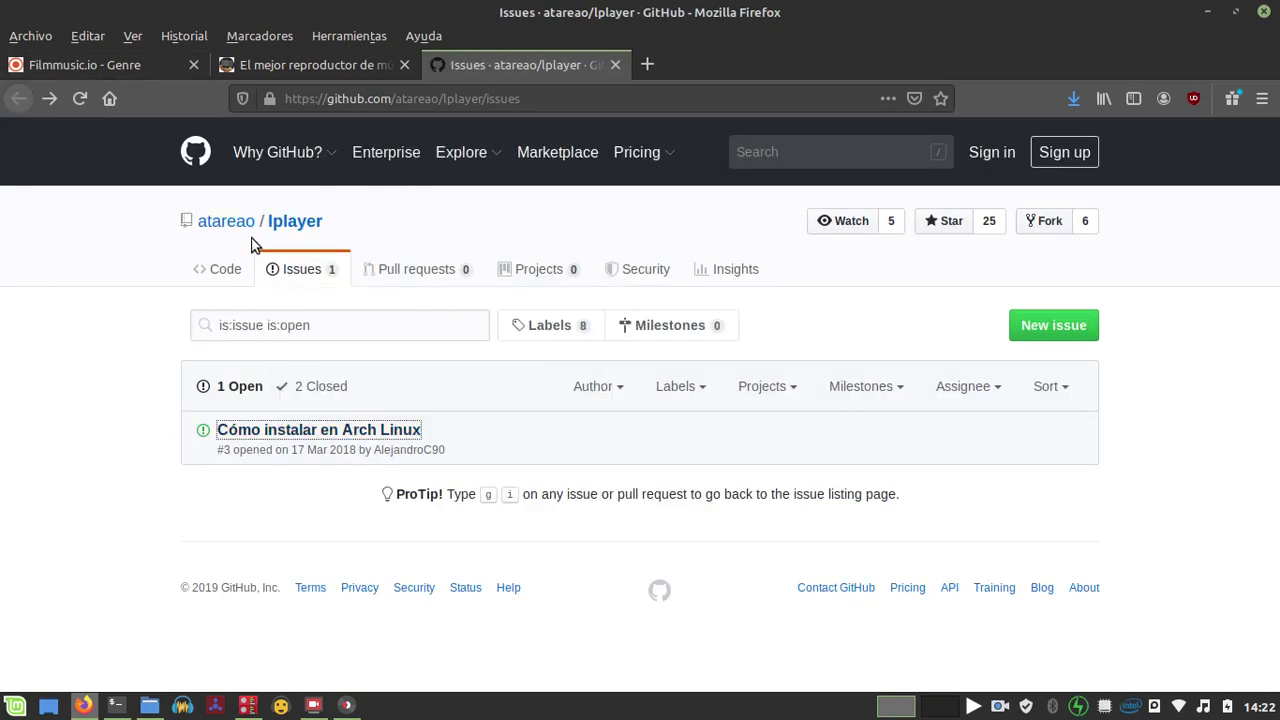
Step: Browse the podcast article "El mejor reproductor de música en Ubuntu" down to its reader comments, and minimize the browser
left_click(284, 65)
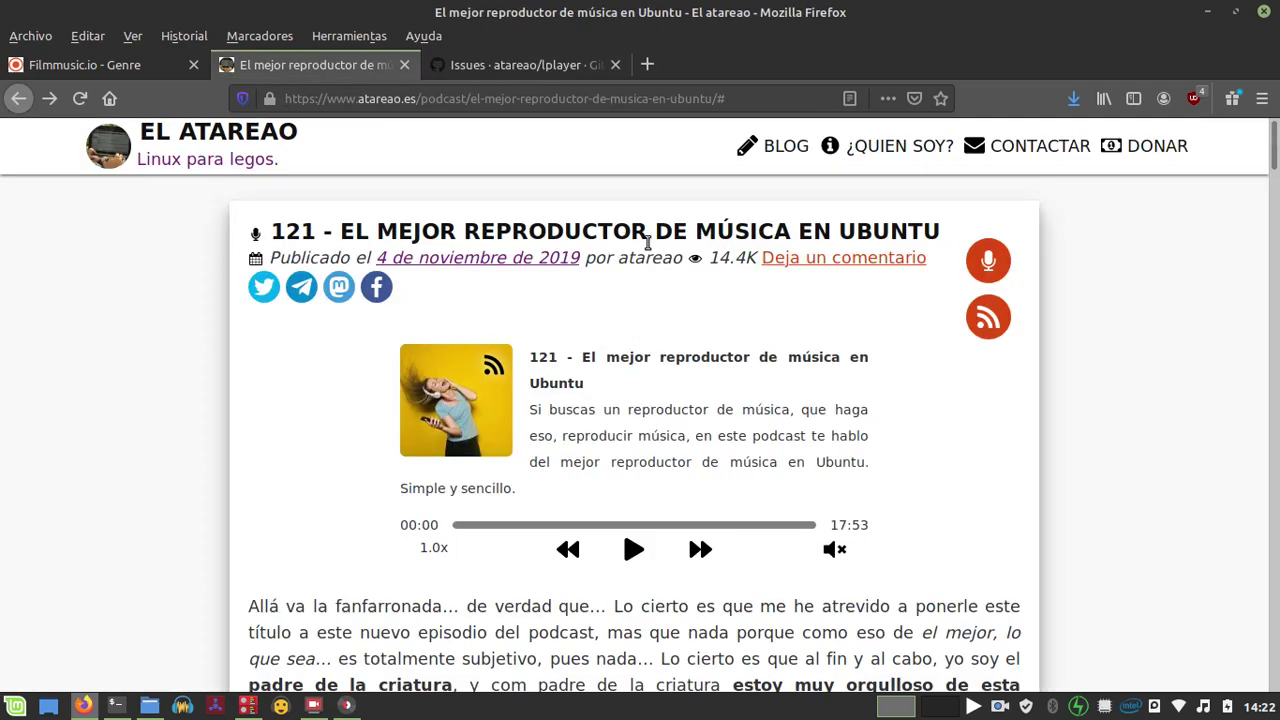
scroll(690, 278, "down", 10)
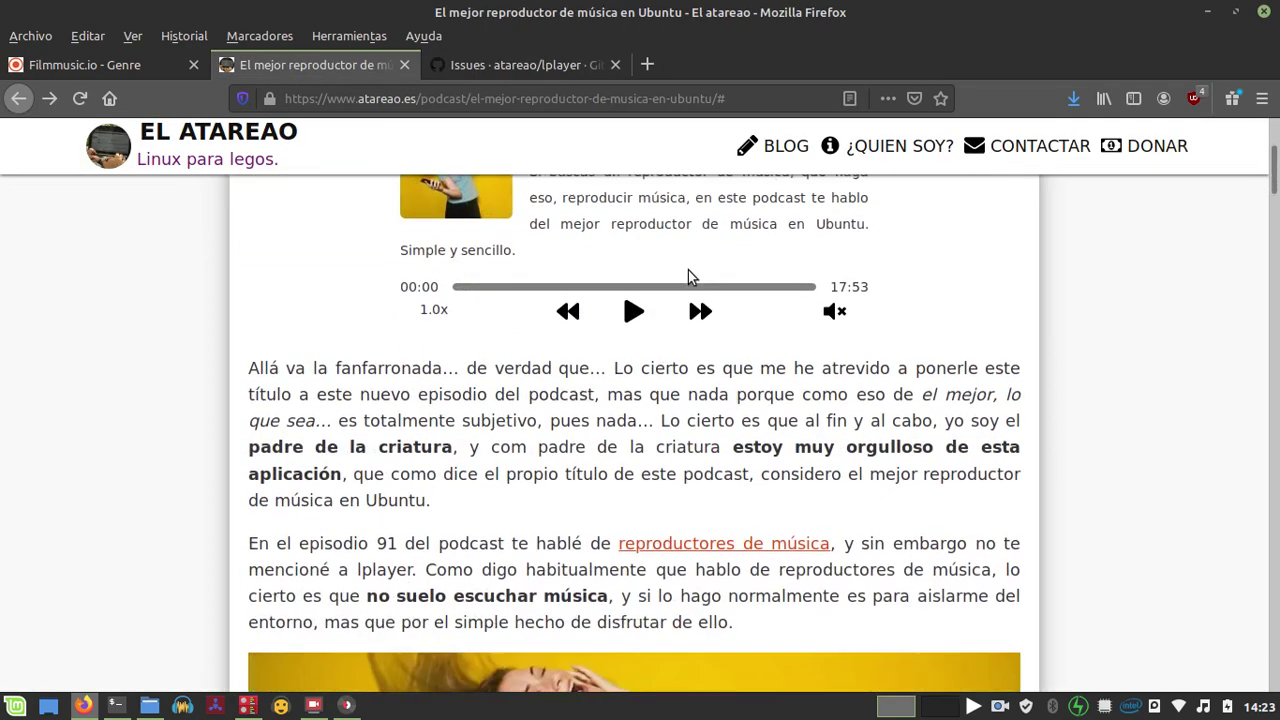
scroll(690, 270, "down", 20)
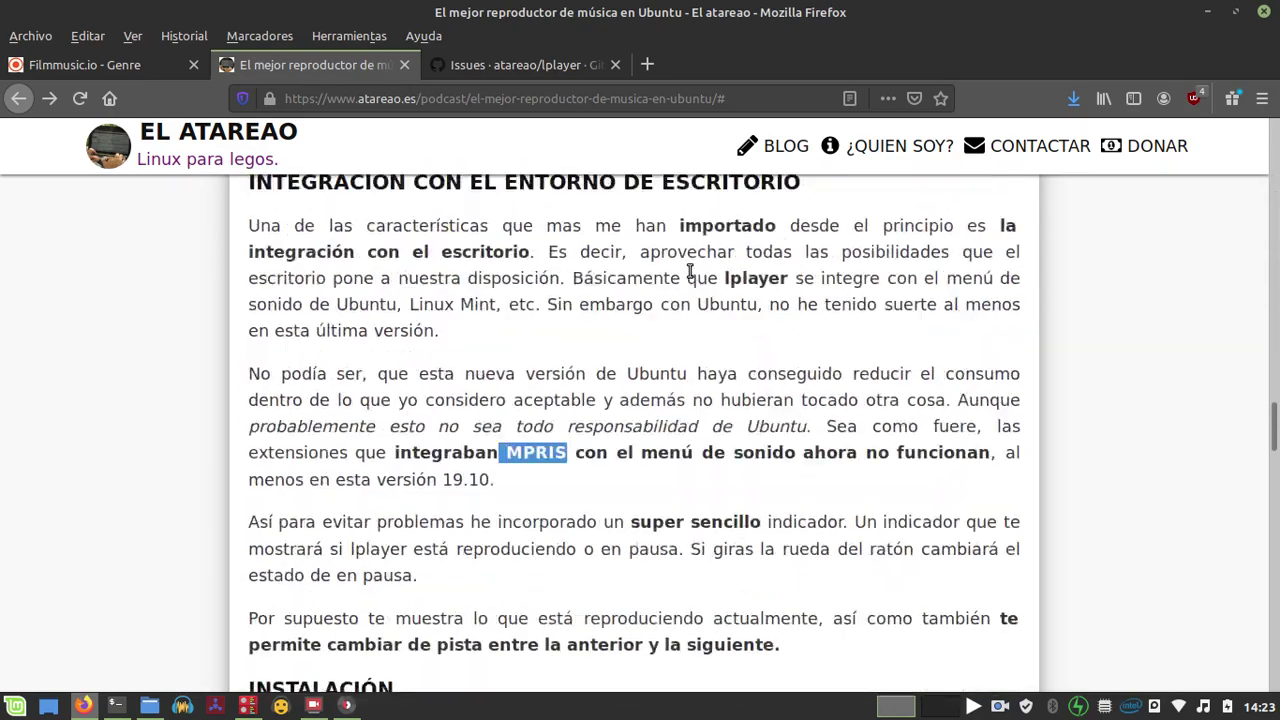
scroll(689, 270, "down", 10)
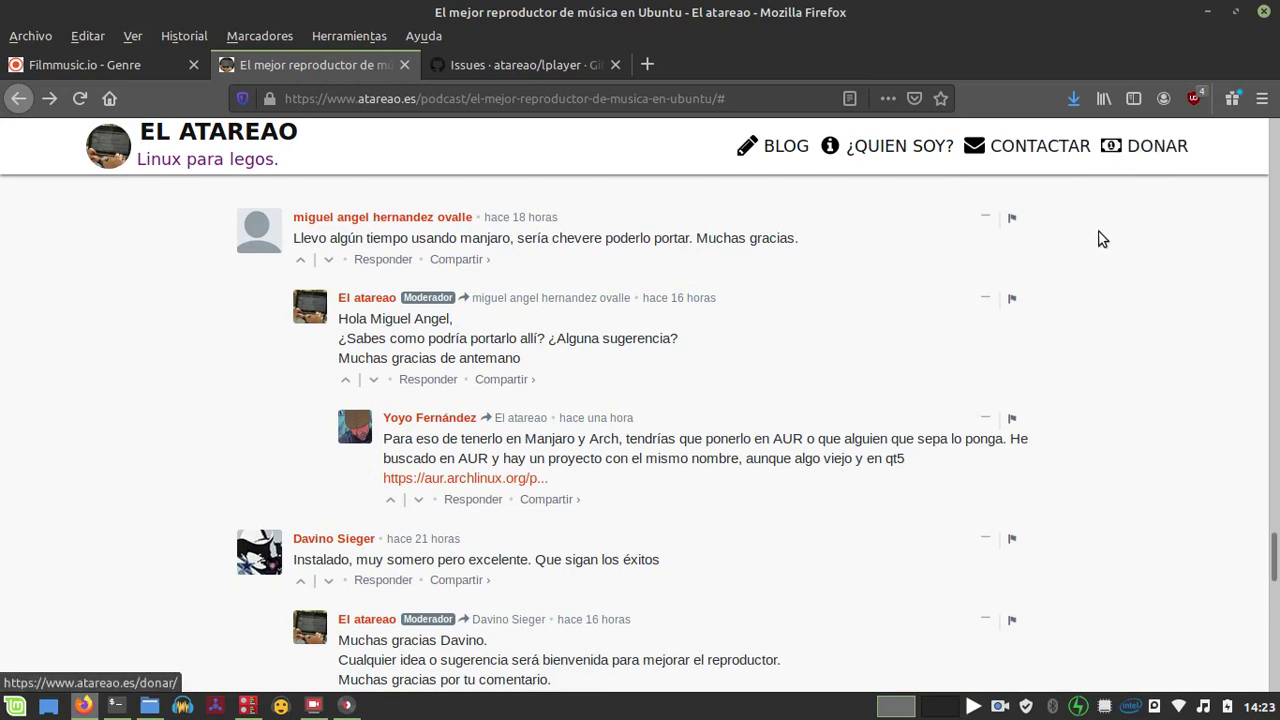
left_click(1208, 12)
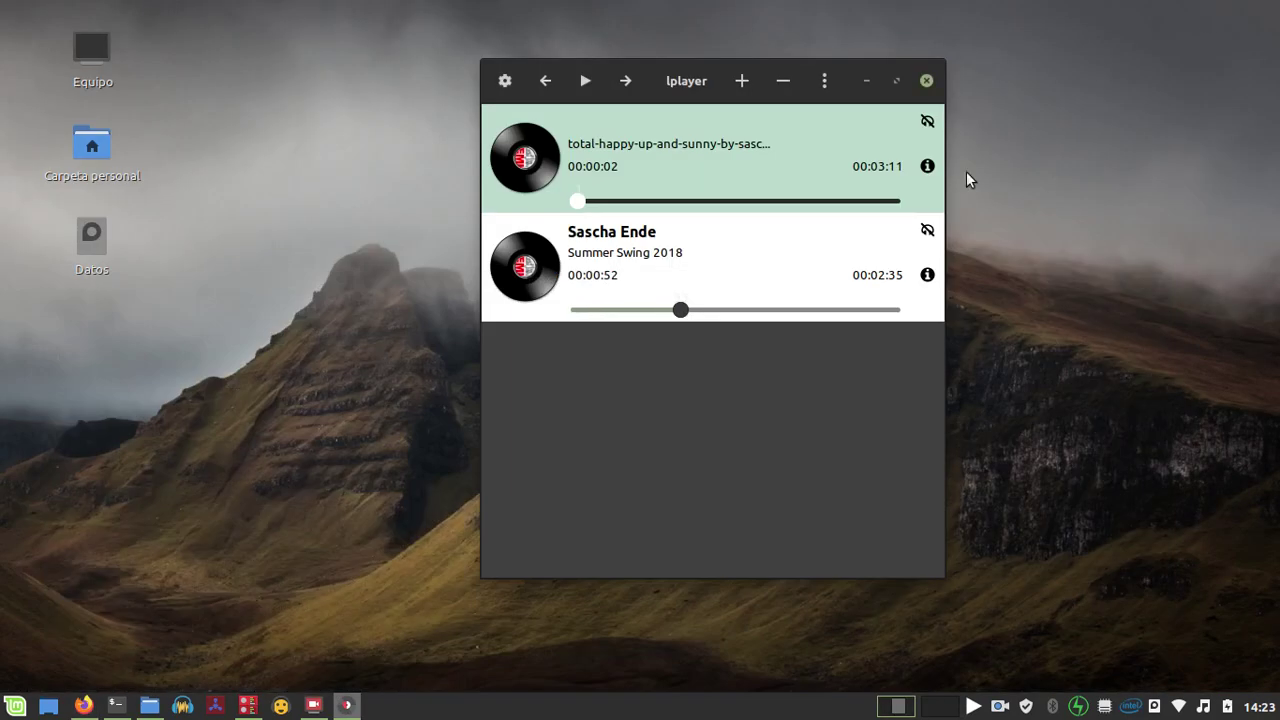
Step: Close the lplayer window and quit its tray indicator, and switch to SimpleScreenRecorder
left_click(927, 81)
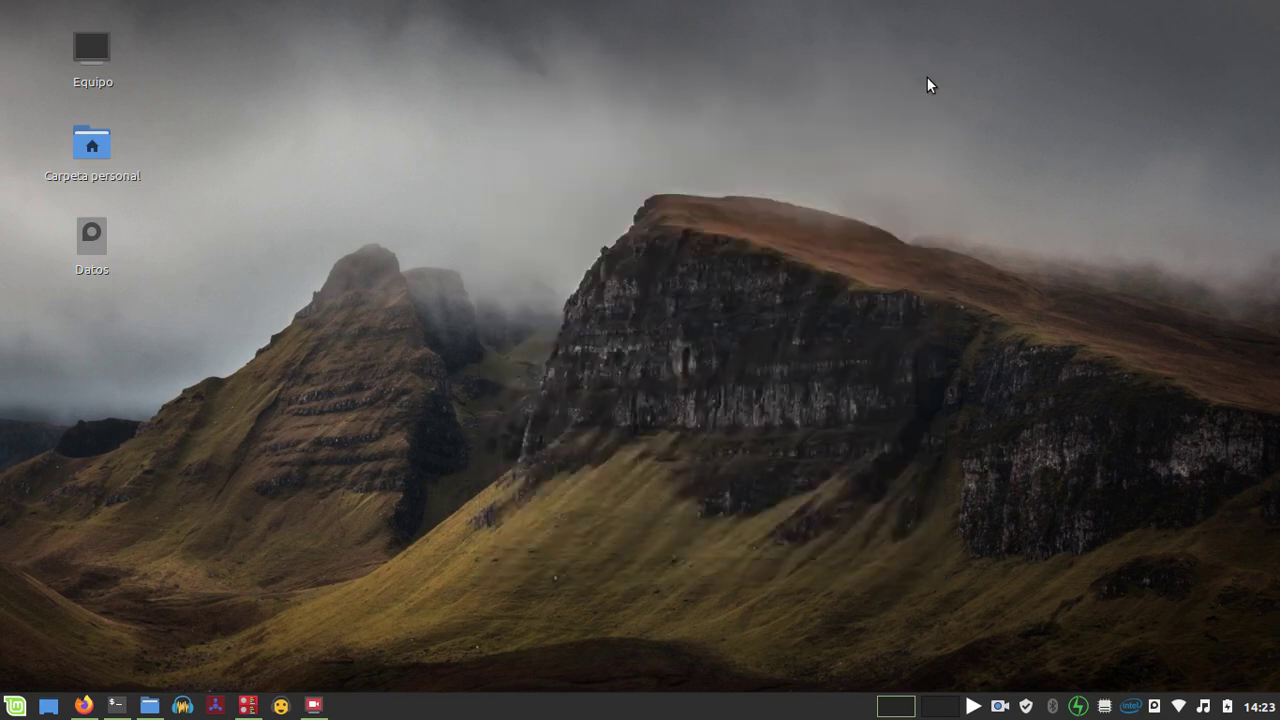
right_click(970, 706)
left_click(1004, 677)
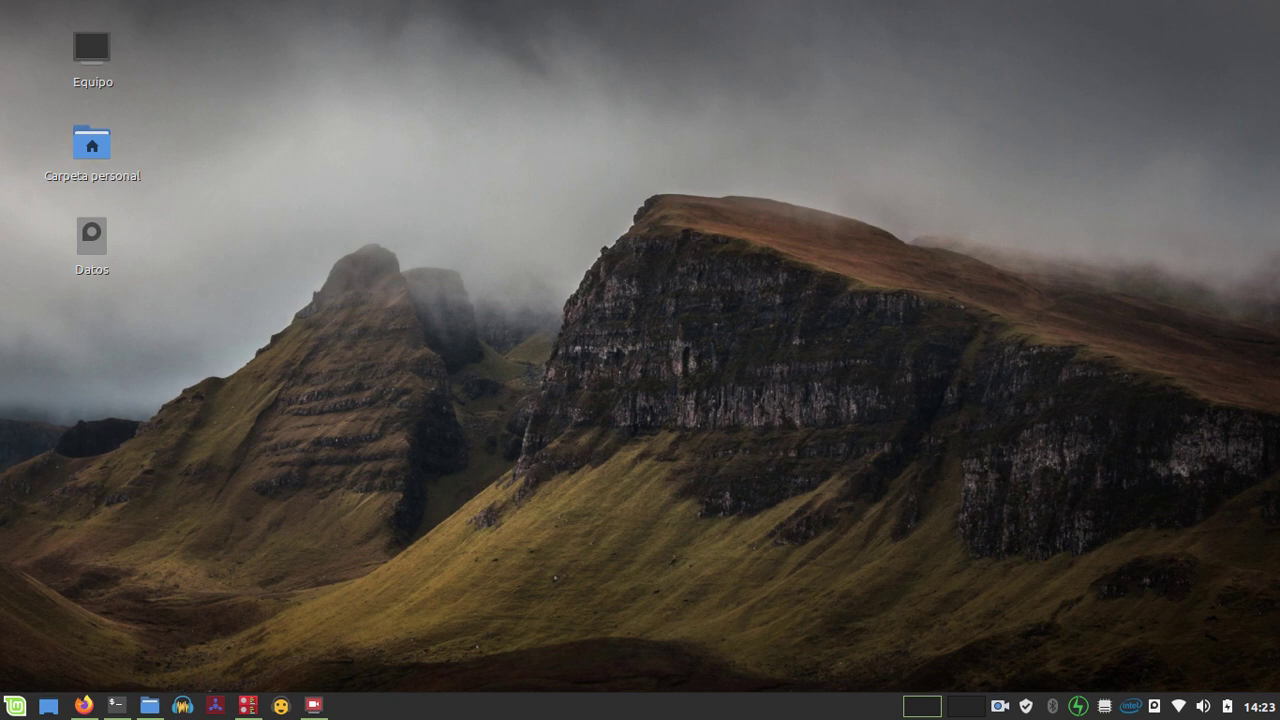
left_click(313, 705)
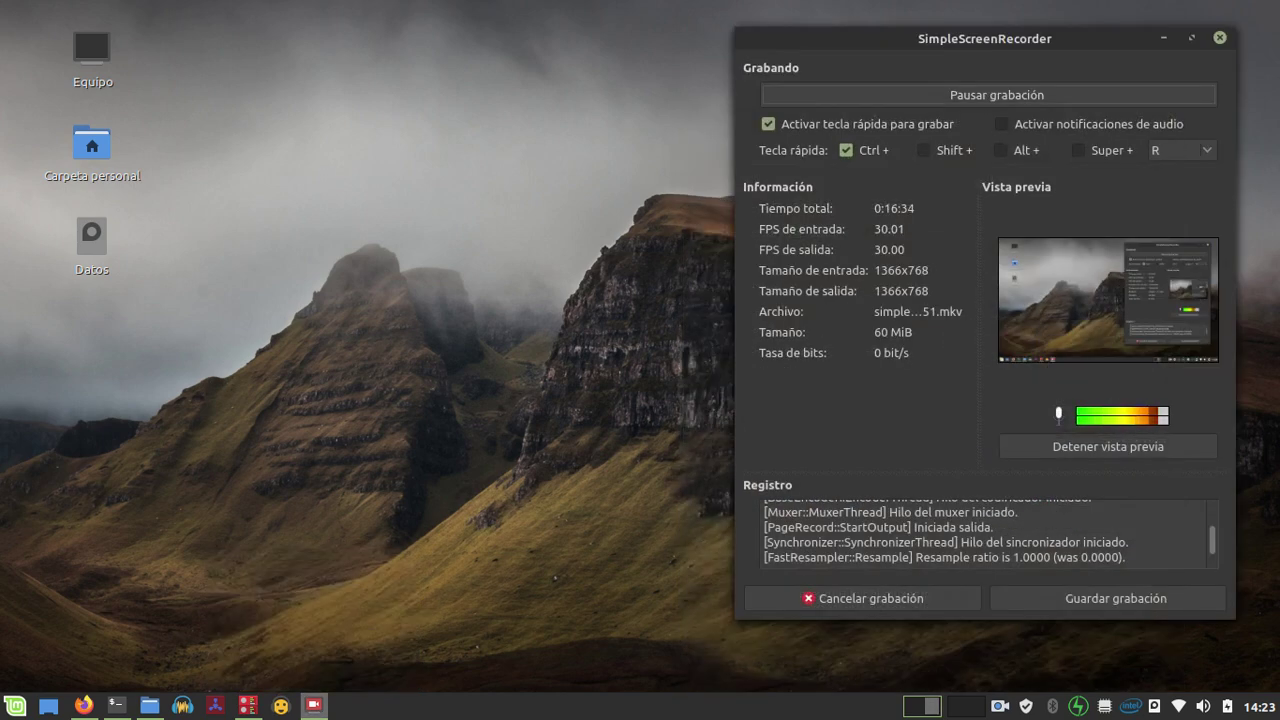